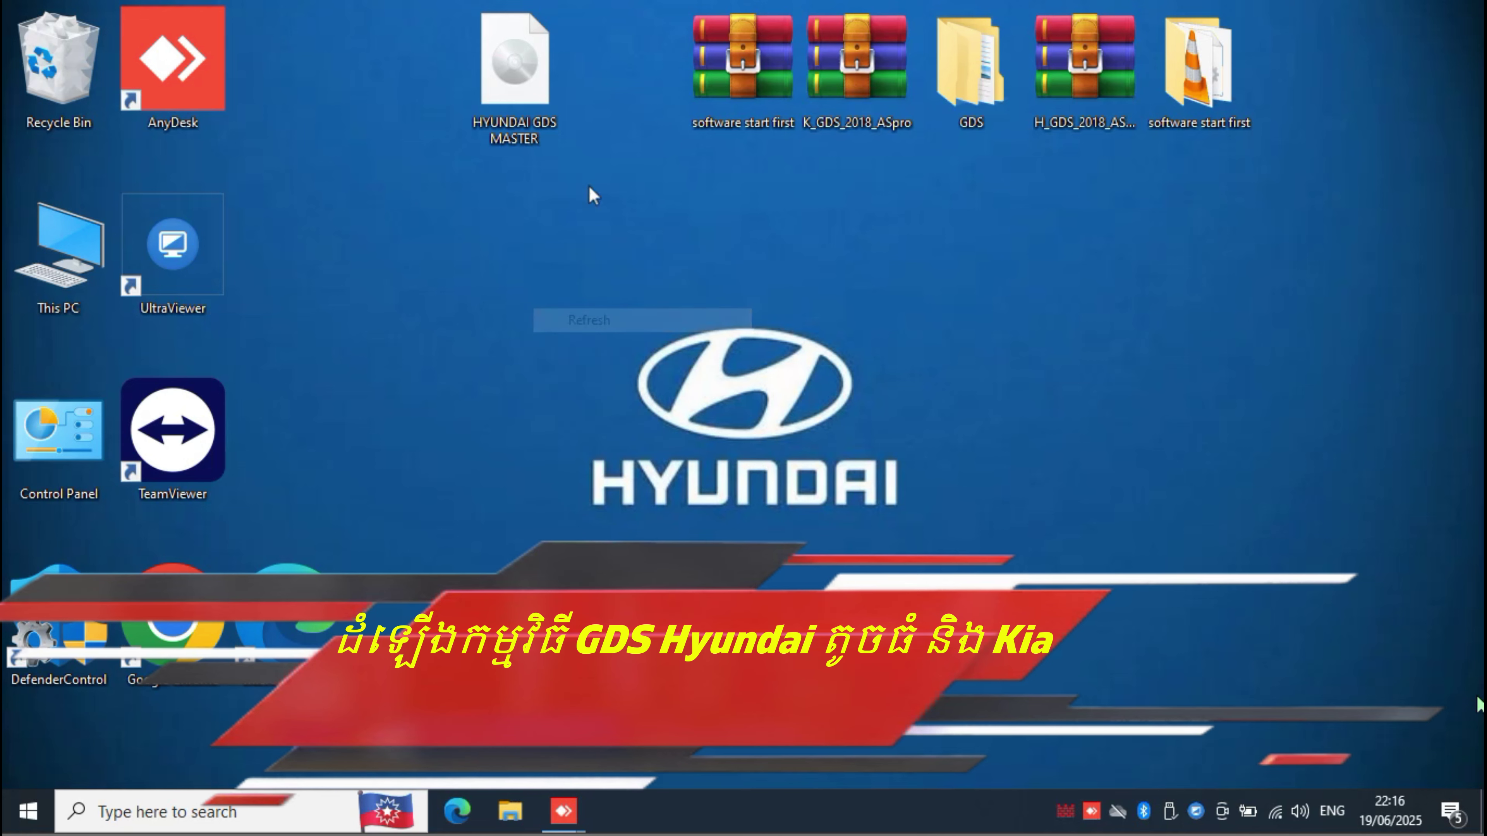
Step: Mount the HYUNDAI GDS MASTER disc image and move its folder window clear of the desktop icons
{"action": "right_click", "coordinate": [523, 56]}
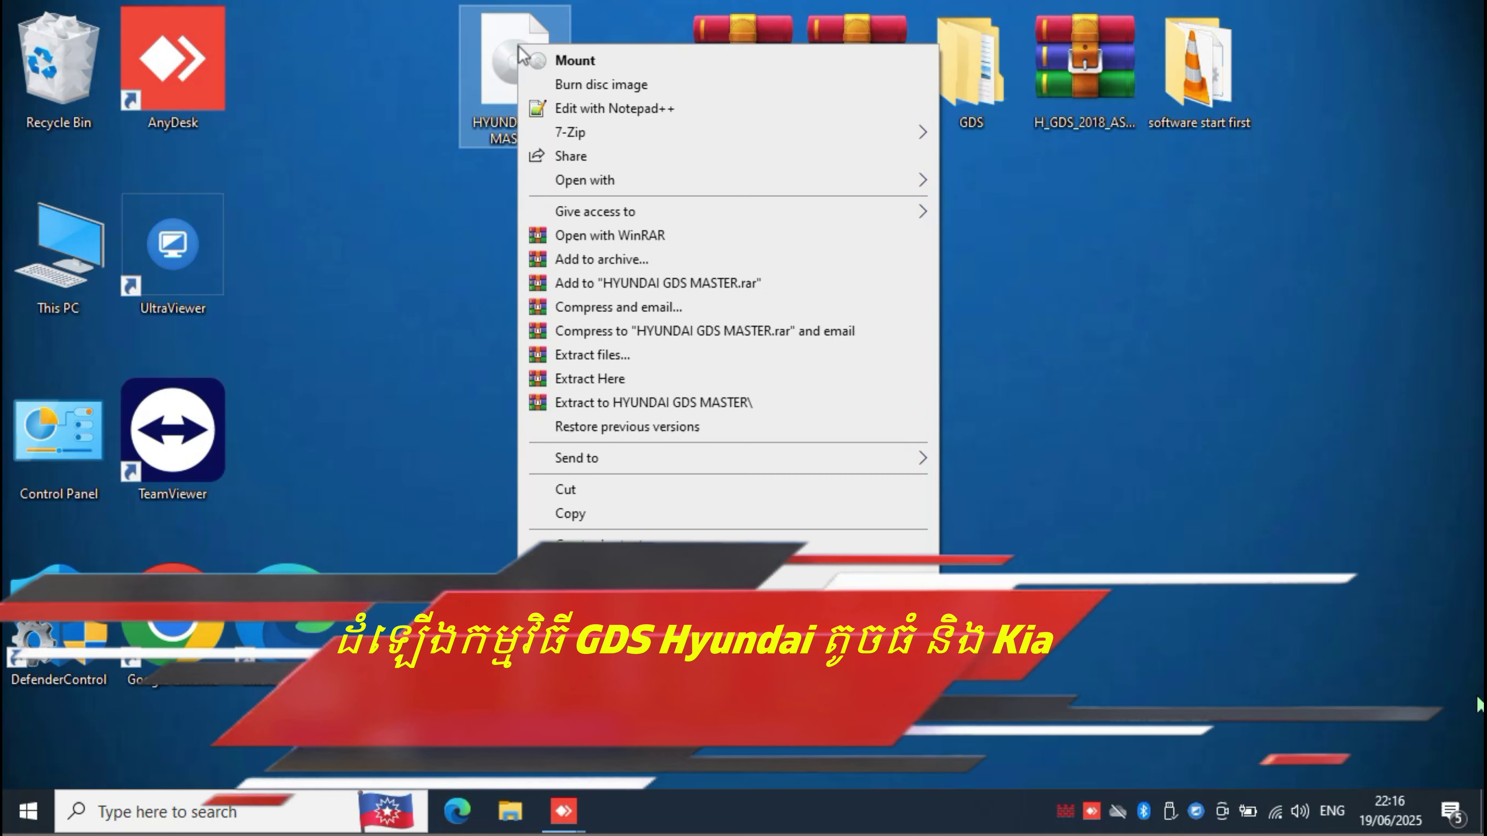
{"action": "left_click", "coordinate": [572, 58]}
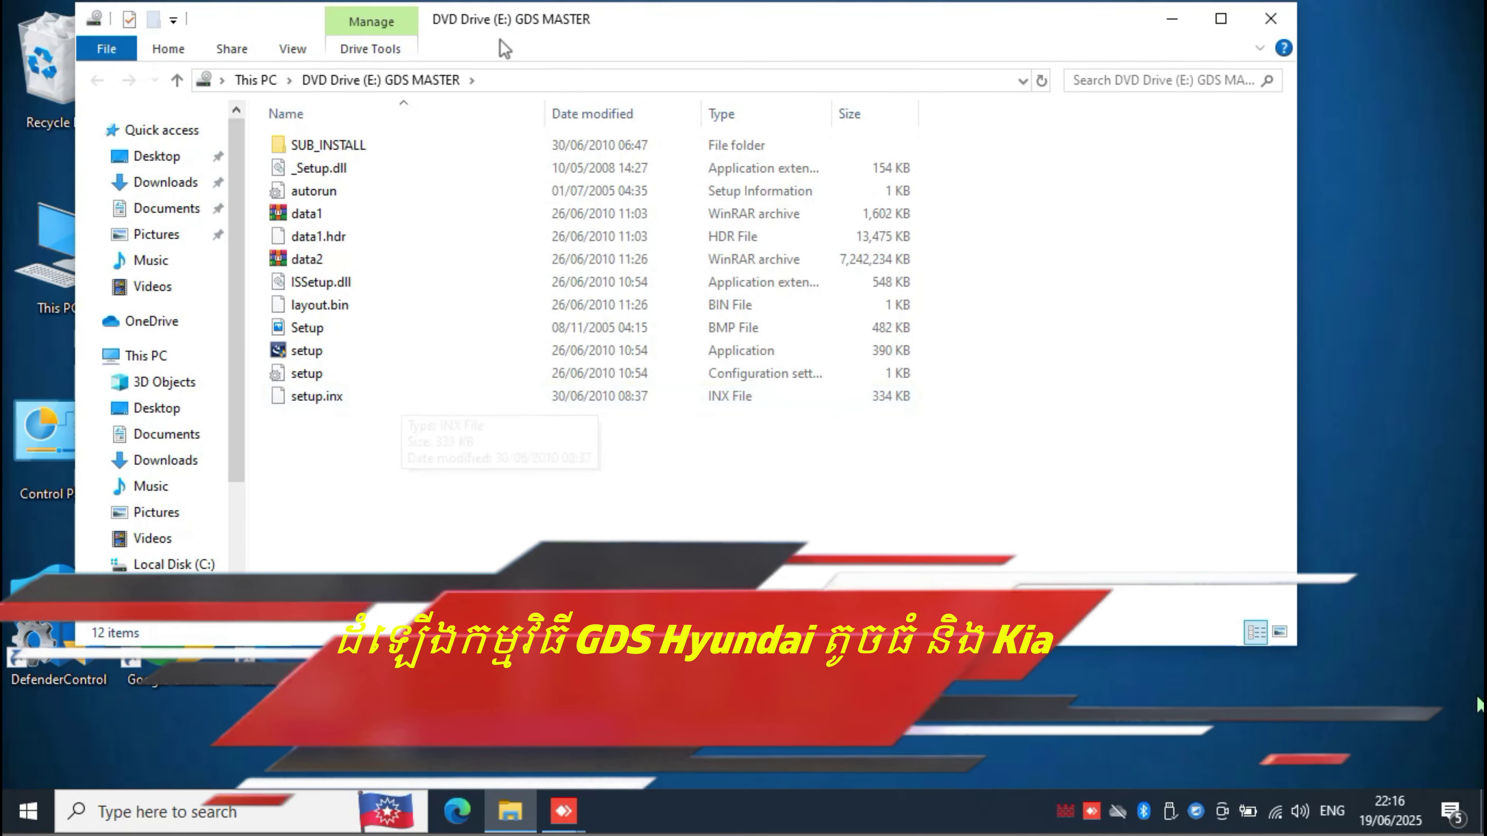
{"action": "left_click_drag", "start_coordinate": [525, 26], "coordinate": [1454, 176]}
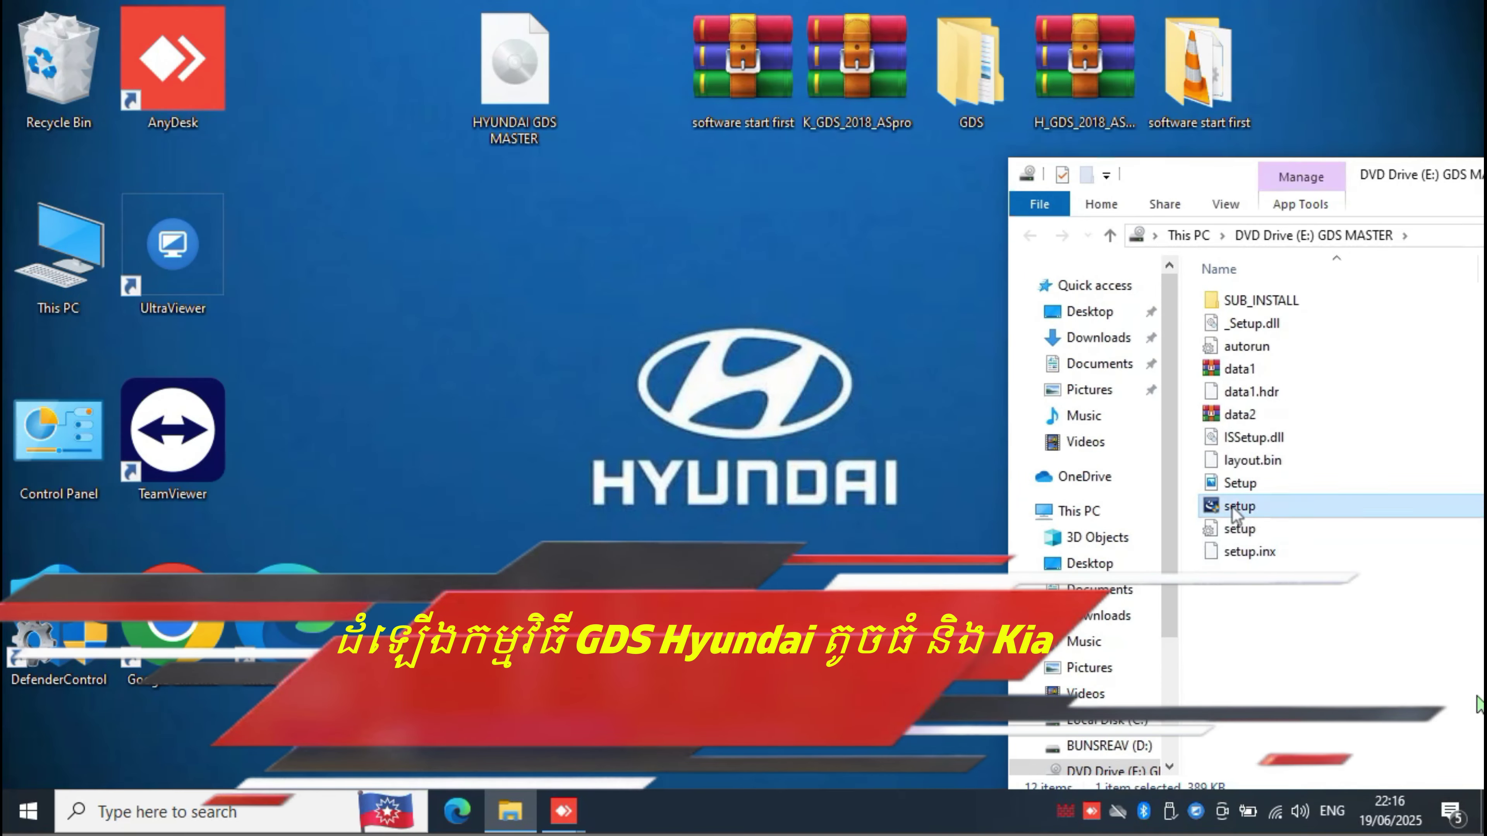
Step: Launch the setup application from the mounted disc as administrator and lower the User Account Control notification level from its prompt
{"action": "right_click", "coordinate": [1237, 508]}
{"action": "left_click", "coordinate": [1264, 172]}
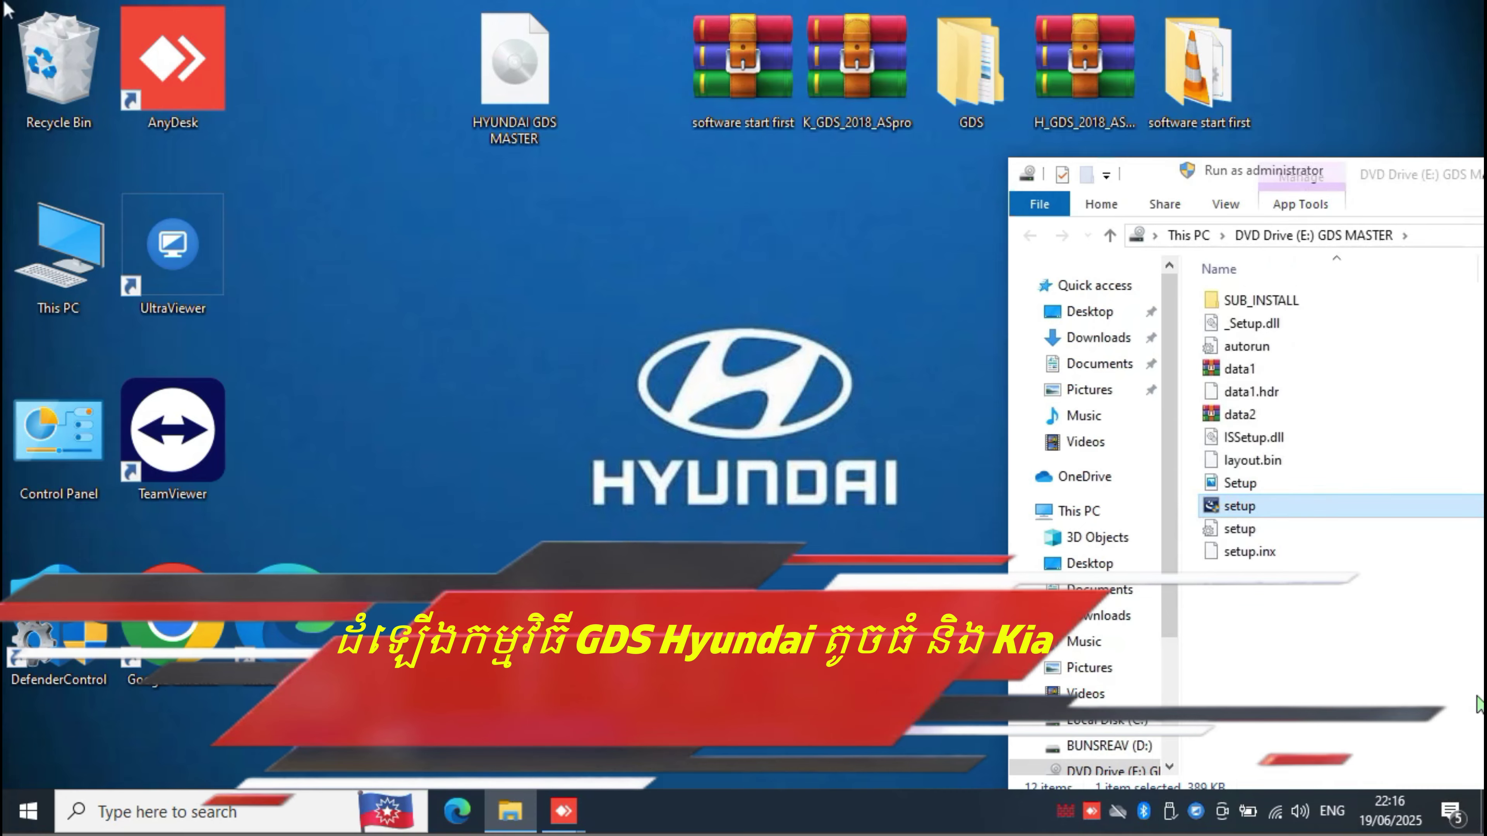
{"action": "left_click", "coordinate": [609, 505]}
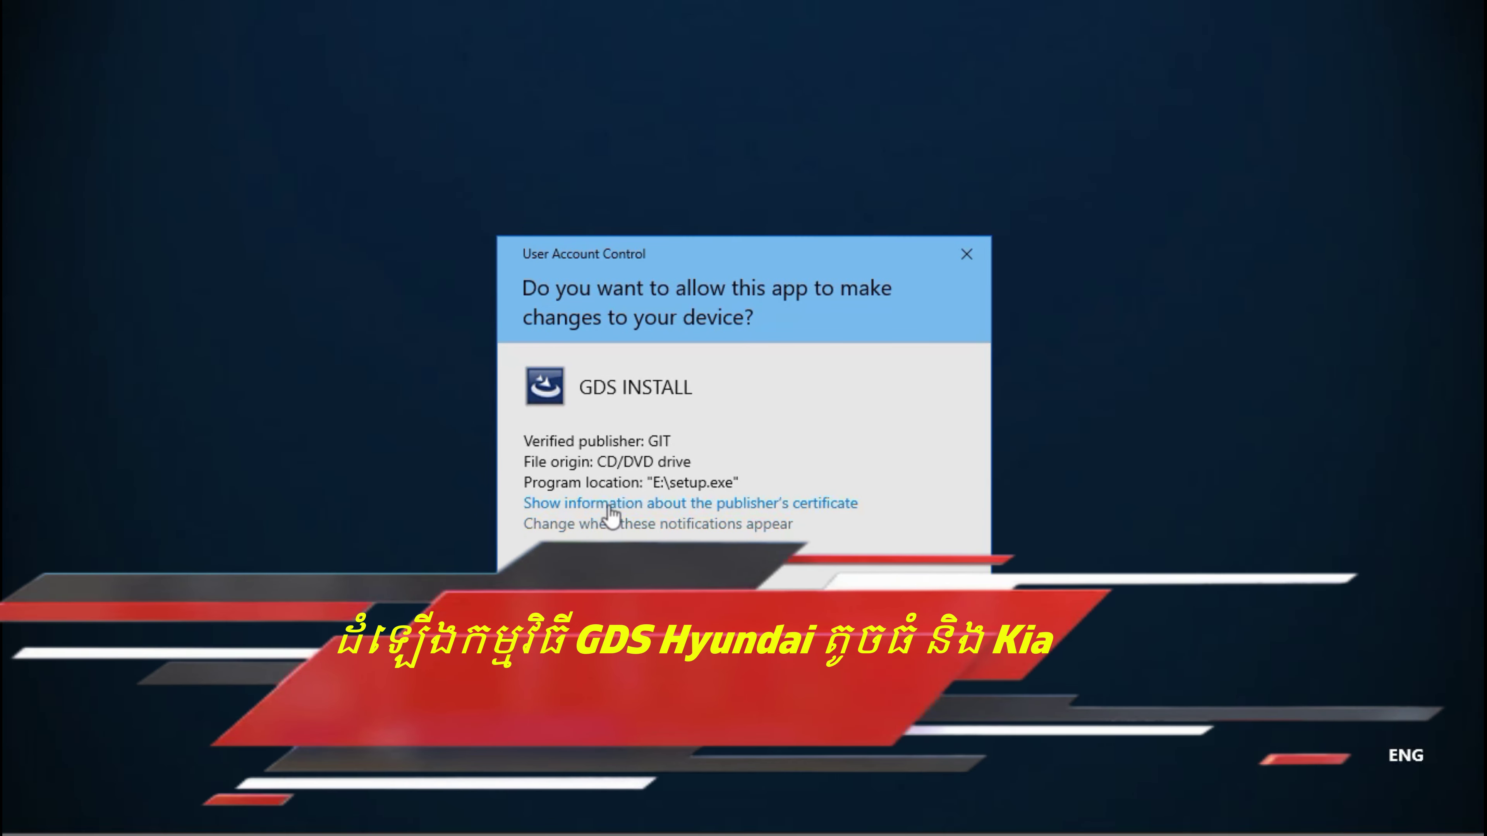
{"action": "left_click", "coordinate": [611, 520]}
{"action": "left_click", "coordinate": [496, 425]}
{"action": "left_click", "coordinate": [496, 492]}
{"action": "left_click", "coordinate": [909, 649]}
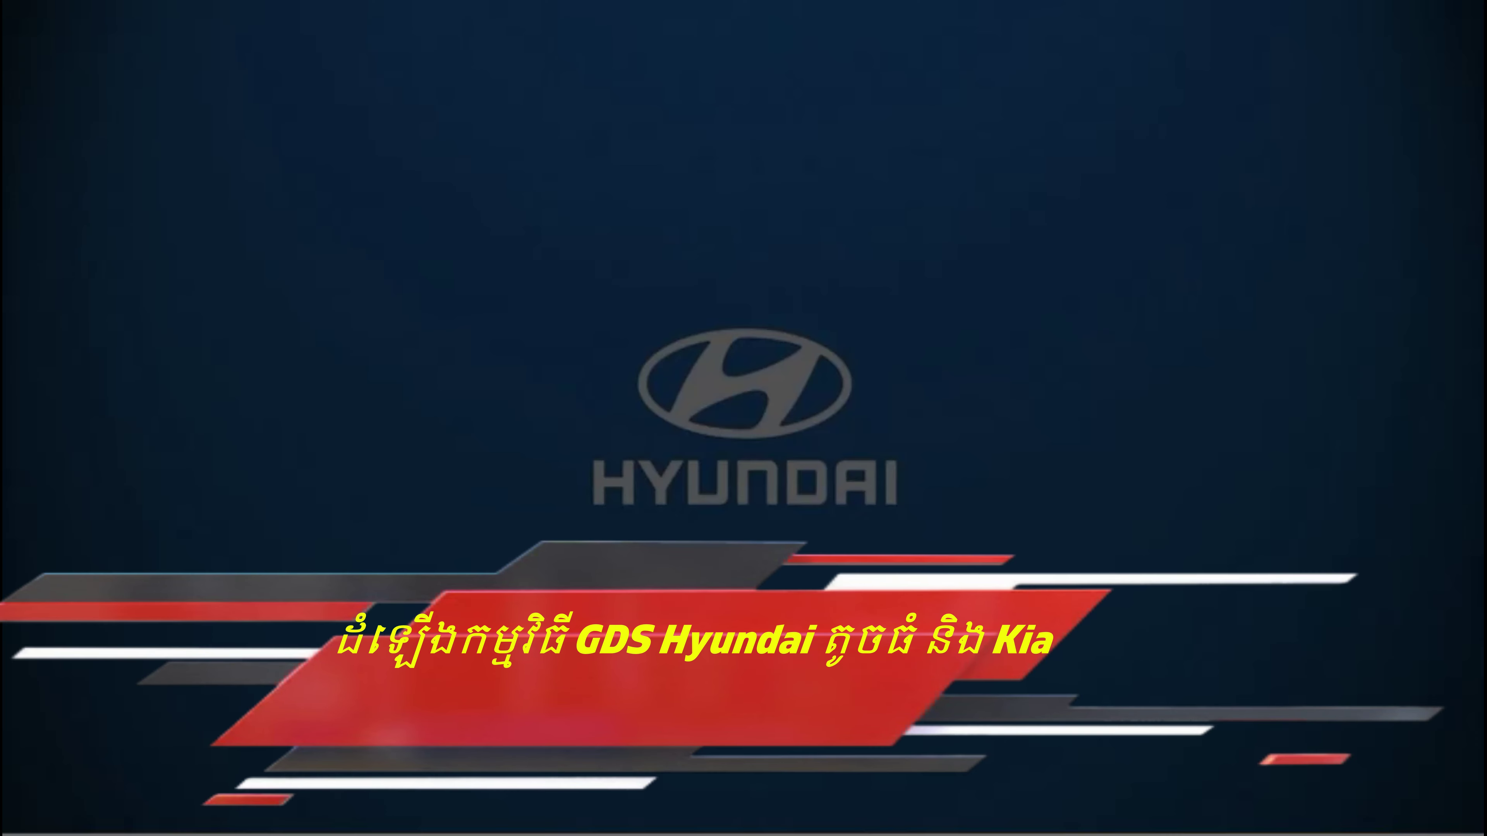
{"action": "left_click", "coordinate": [632, 545]}
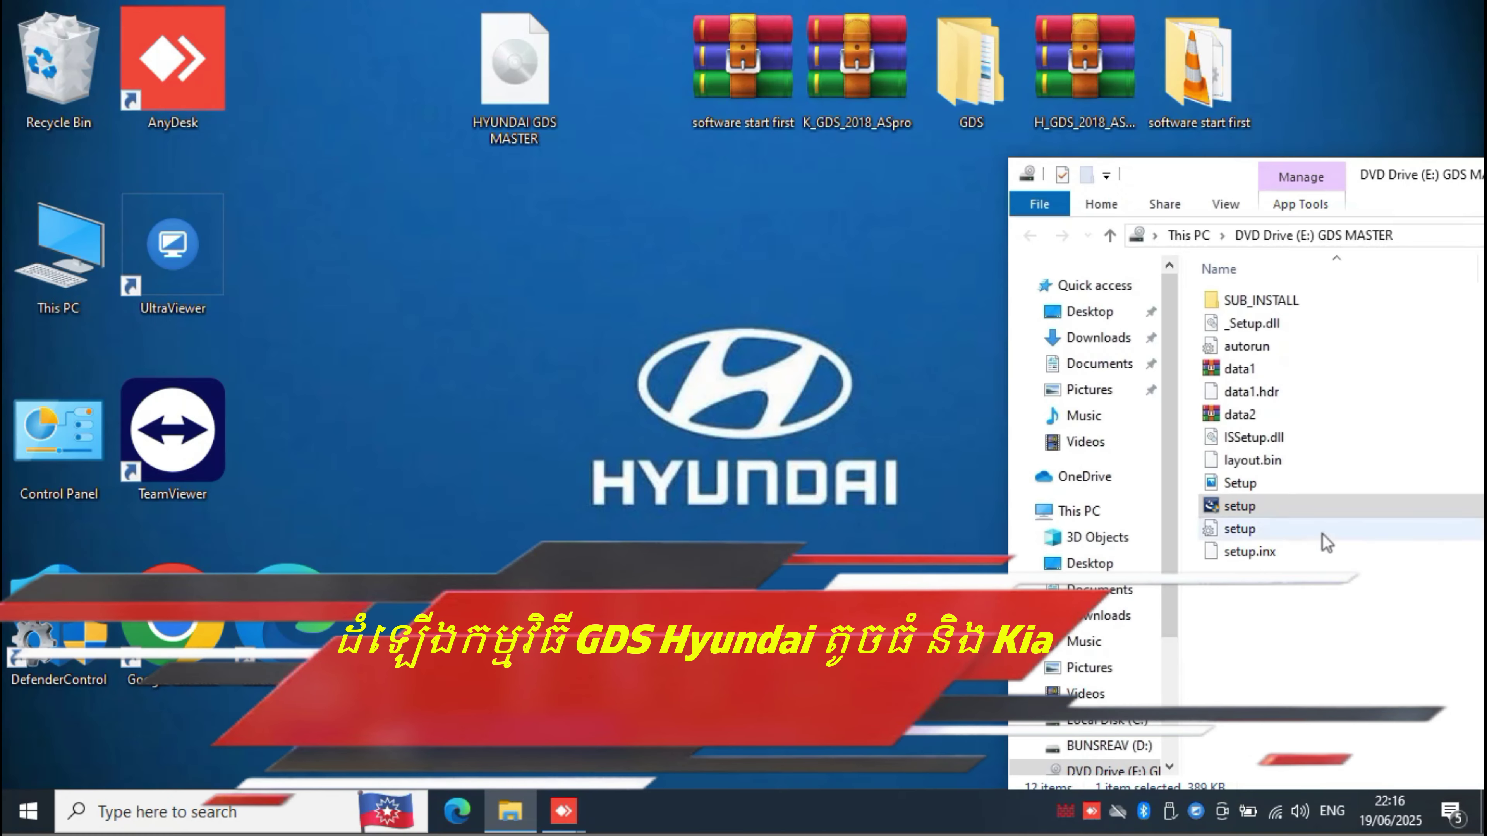
Step: Run the disc's setup application as administrator and choose to install the complete GDS program to C Drive
{"action": "right_click", "coordinate": [1218, 508]}
{"action": "left_click", "coordinate": [1249, 174]}
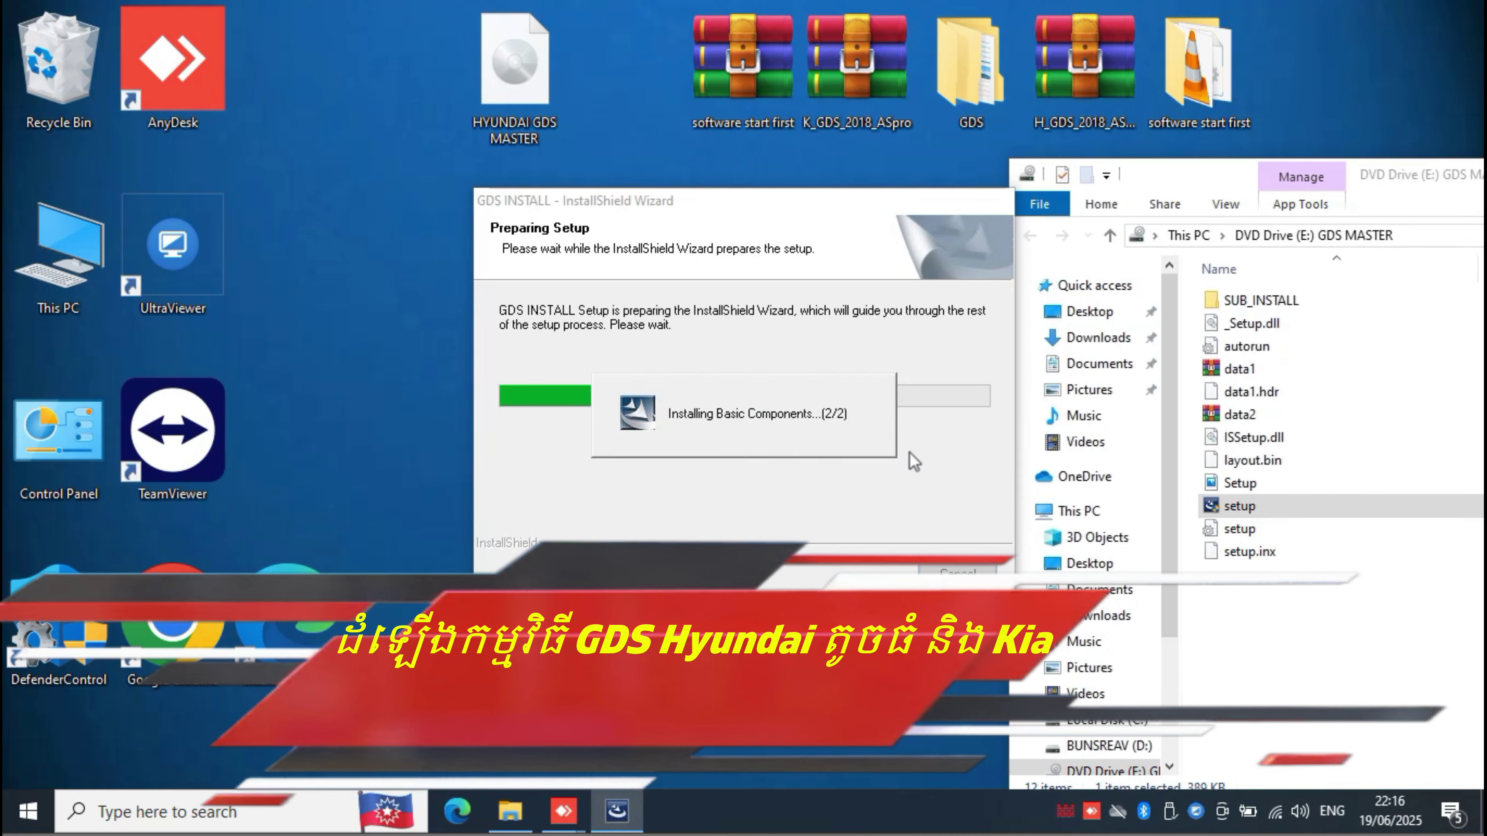
{"action": "right_click", "coordinate": [354, 201]}
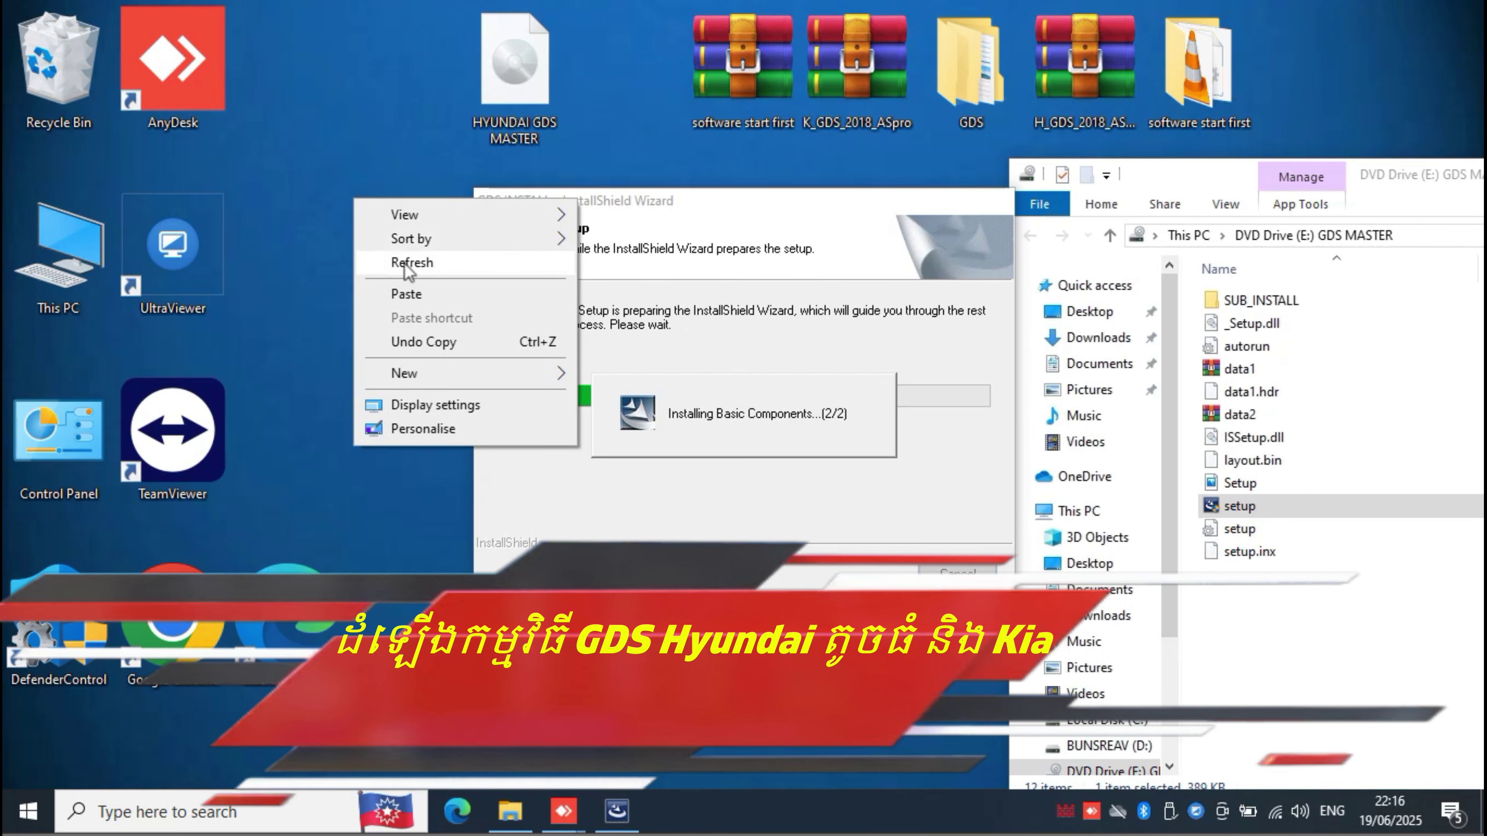
{"action": "left_click", "coordinate": [404, 261]}
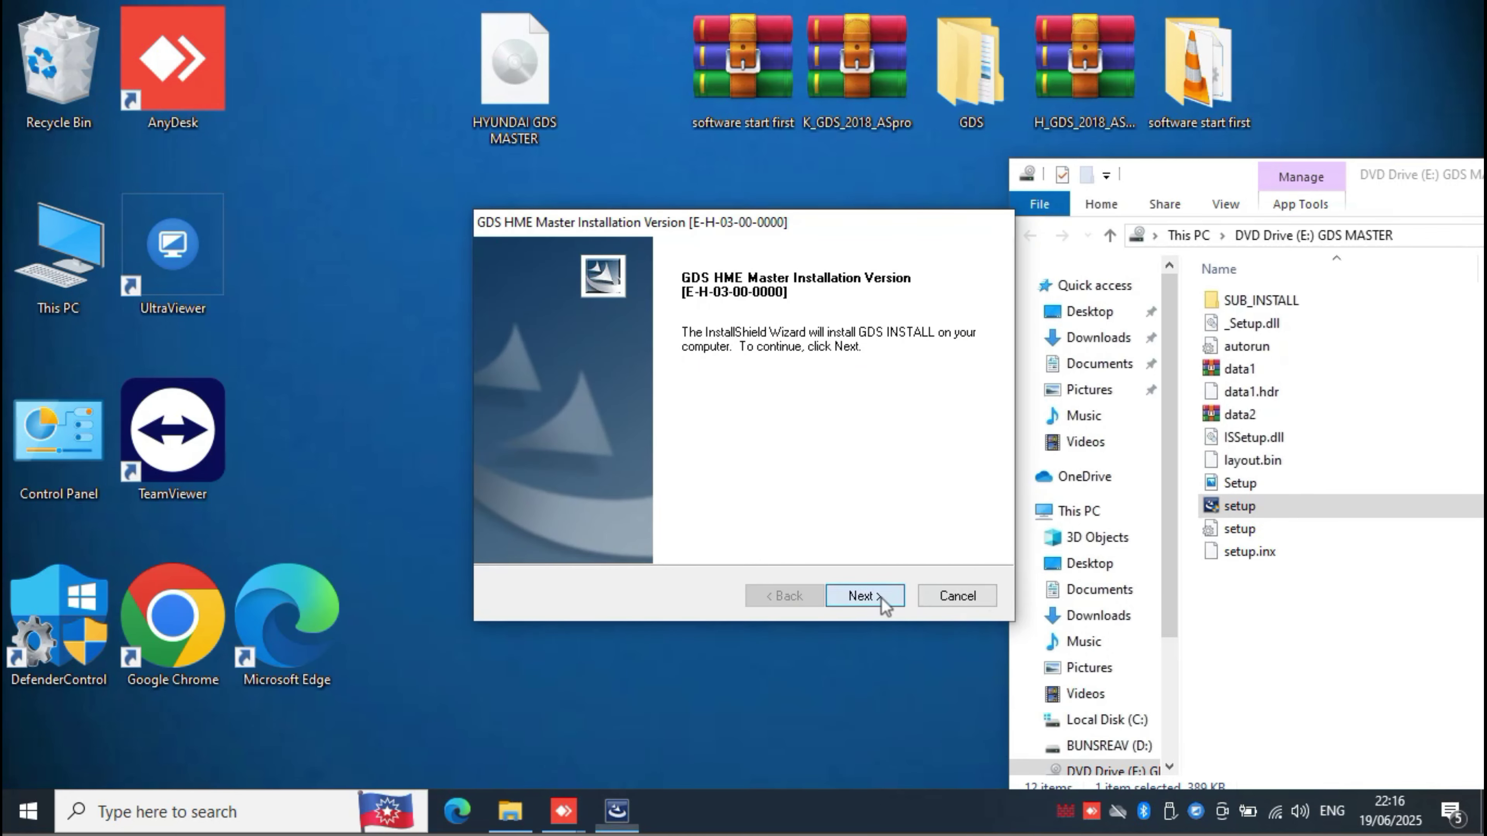
{"action": "left_click", "coordinate": [880, 599]}
{"action": "left_click", "coordinate": [861, 597]}
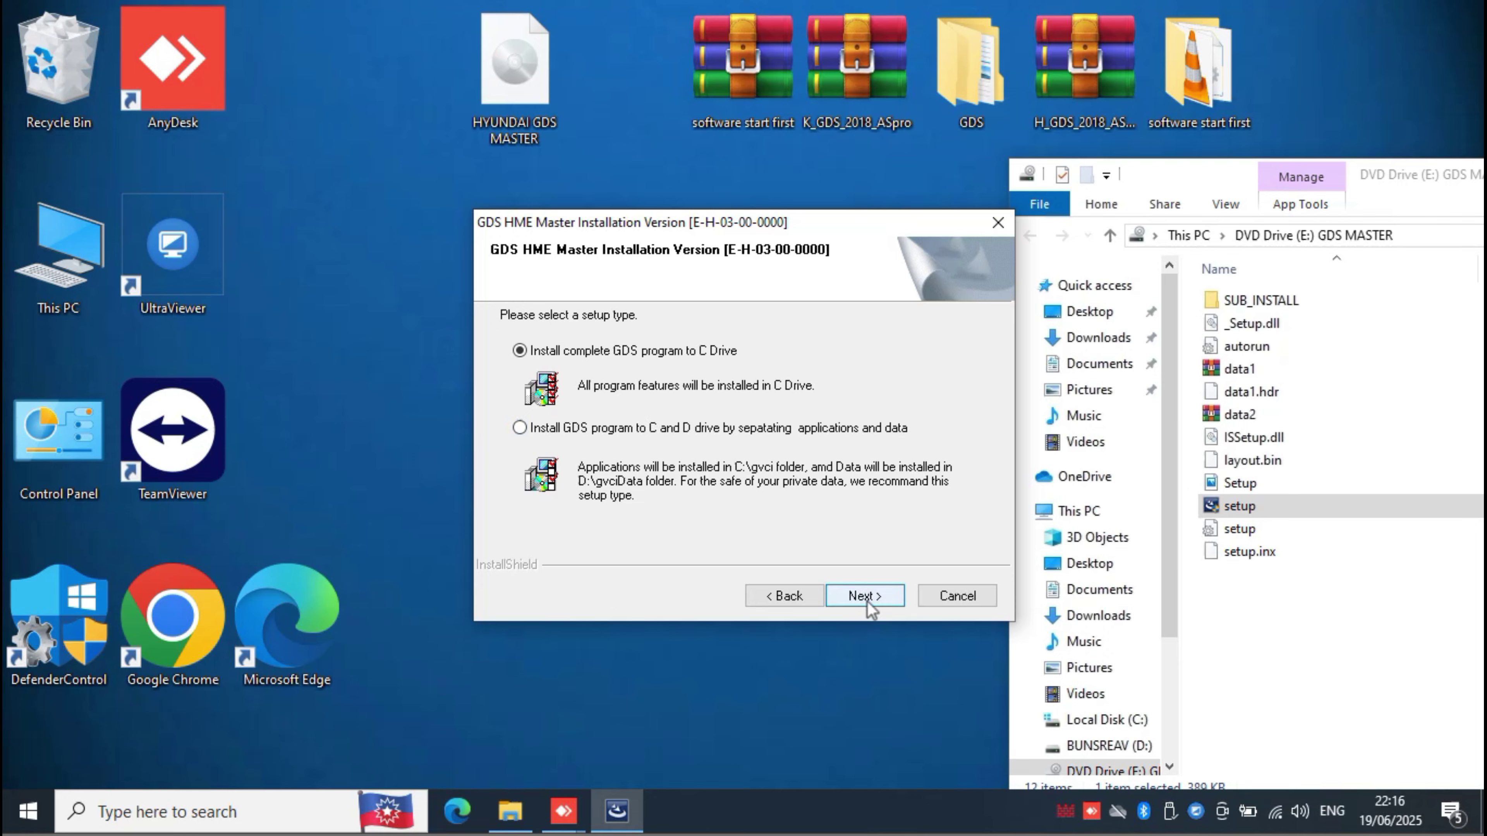
Step: Select the MS PP, MS Word and MS Excel viewers for installation along with Adobe Acrobat Reader
{"action": "left_click", "coordinate": [527, 402]}
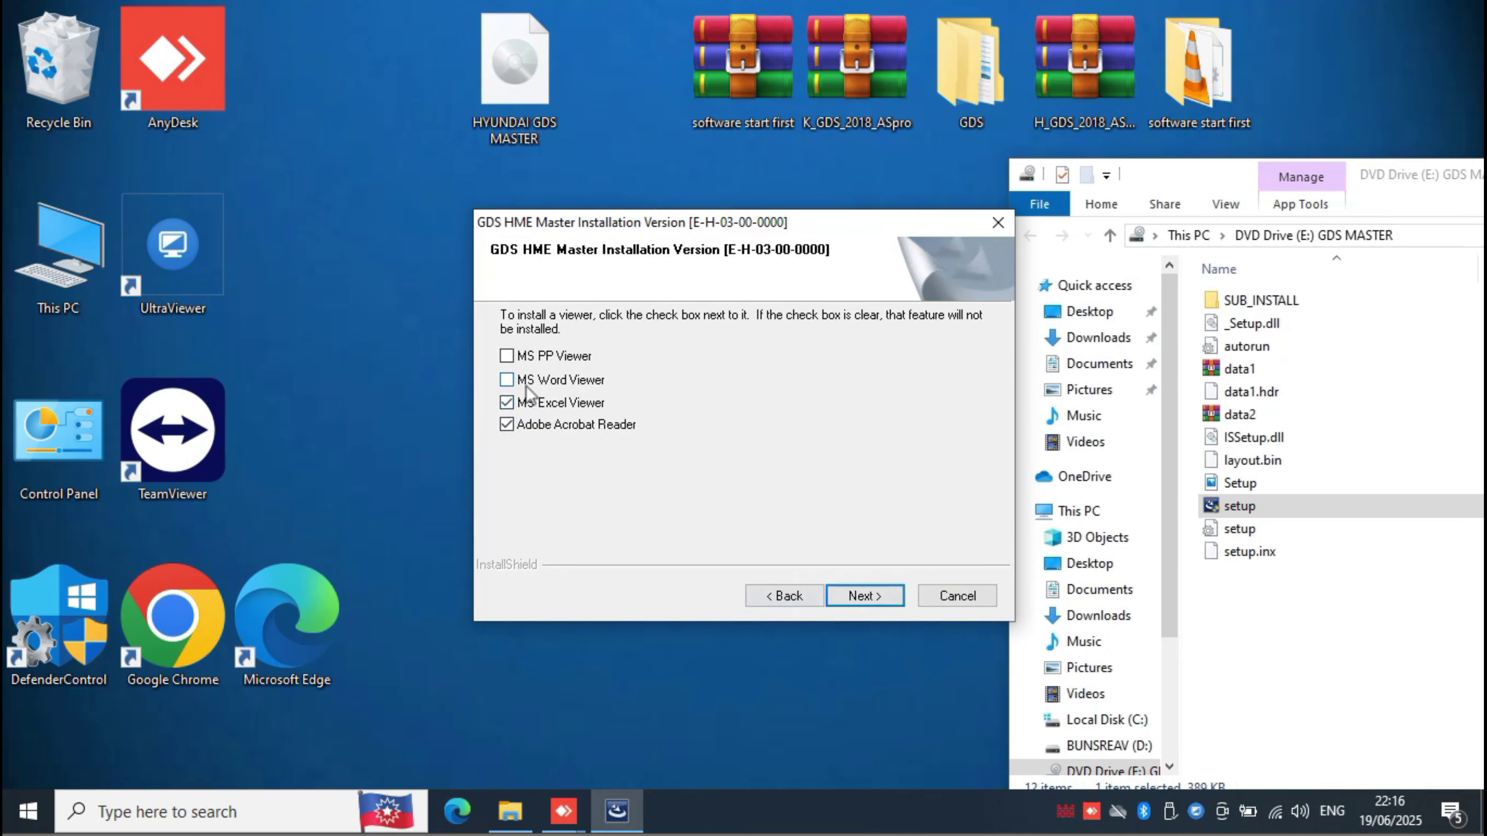
{"action": "left_click", "coordinate": [527, 379]}
{"action": "left_click", "coordinate": [527, 358]}
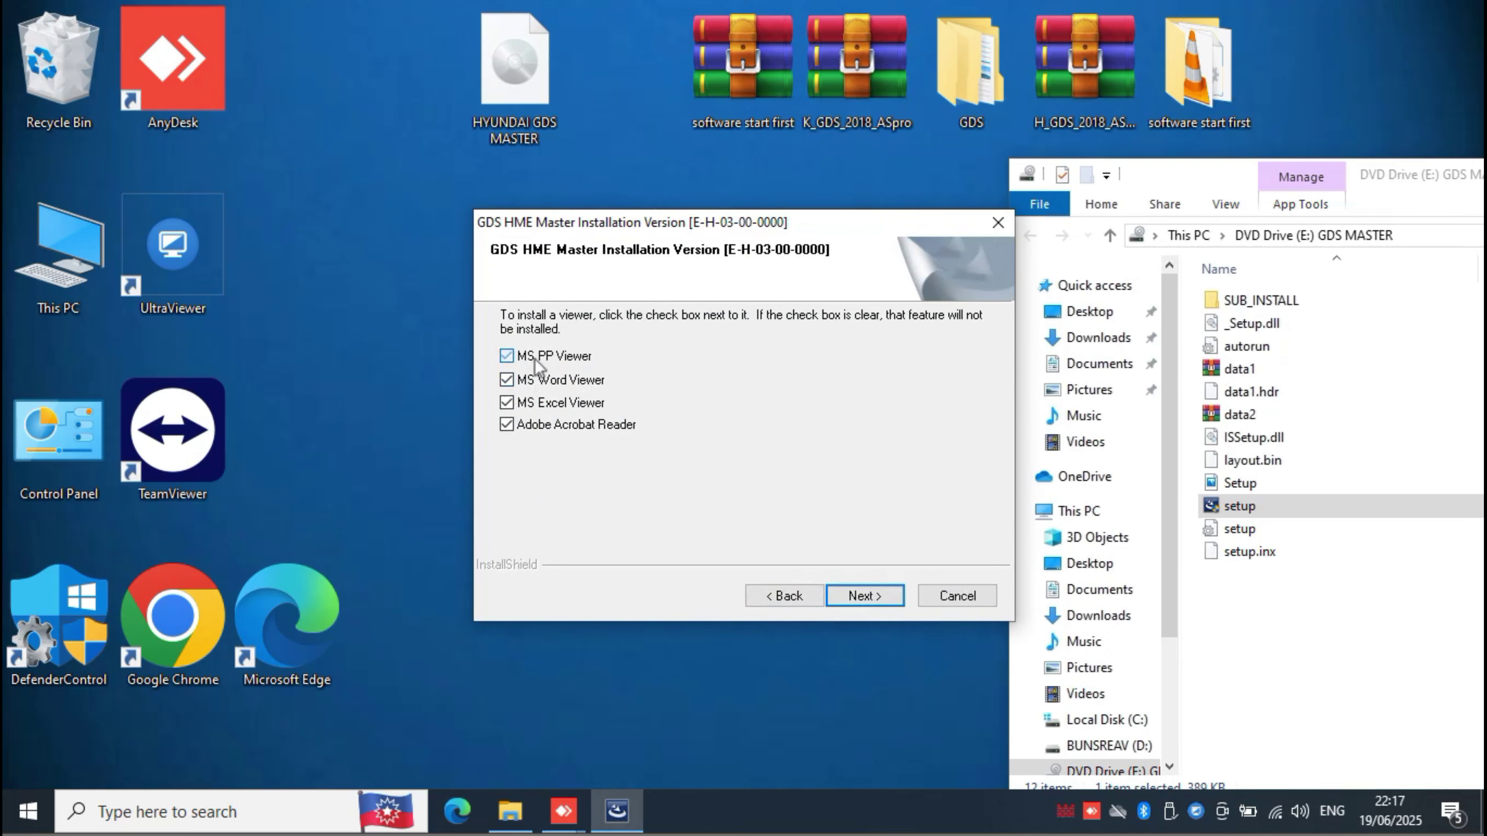
{"action": "left_click", "coordinate": [861, 593]}
Step: Install Microsoft Office PowerPoint Viewer 2003
{"action": "left_click", "coordinate": [905, 478]}
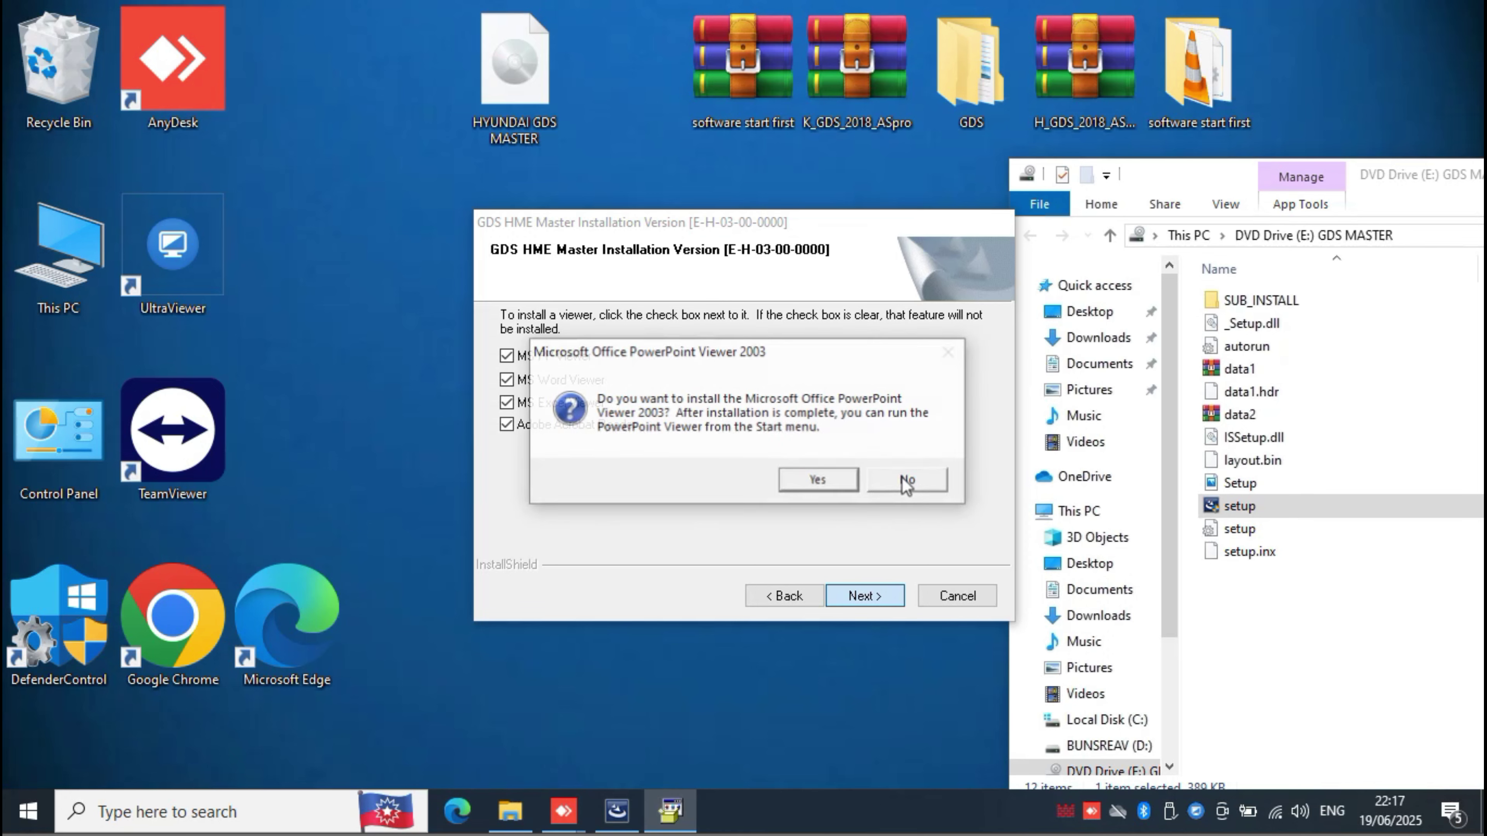
{"action": "left_click", "coordinate": [808, 481]}
{"action": "left_click", "coordinate": [767, 449]}
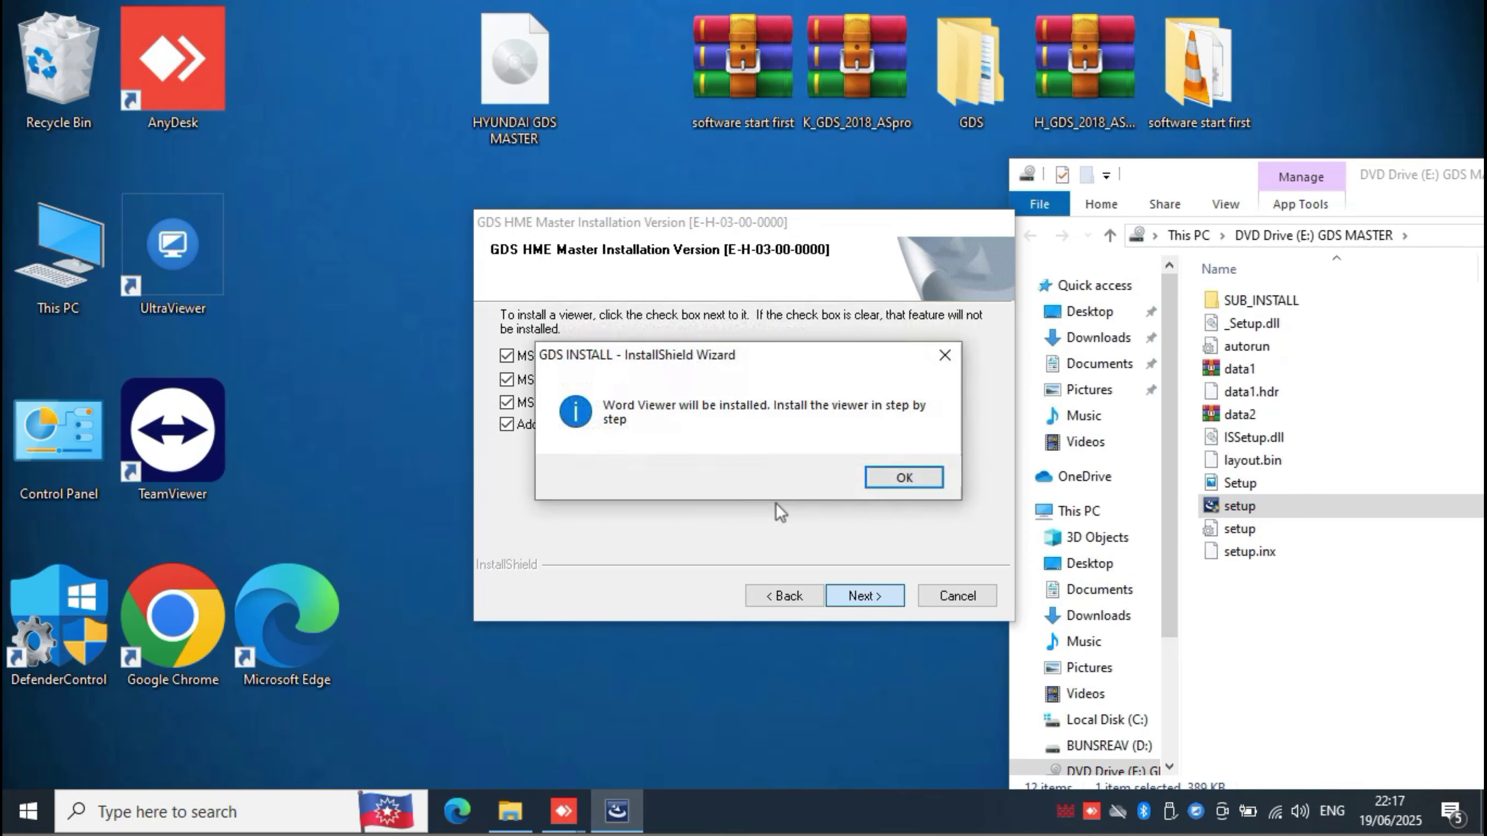
Step: Install Microsoft Office Word Viewer 2003 in the default folder, accepting its license, and minimize the disc's folder window
{"action": "left_click", "coordinate": [893, 479]}
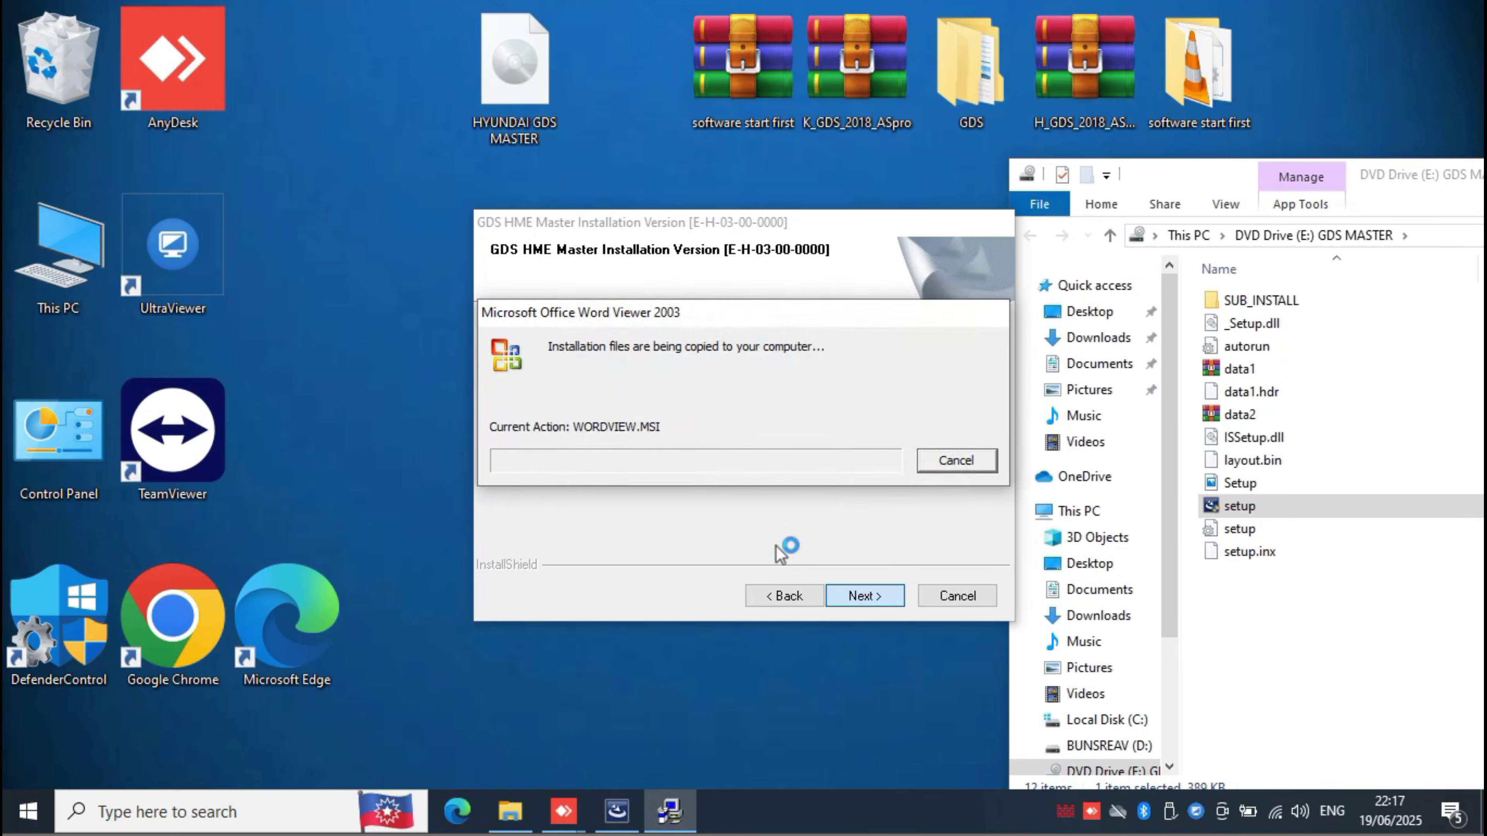
{"action": "left_click", "coordinate": [516, 569]}
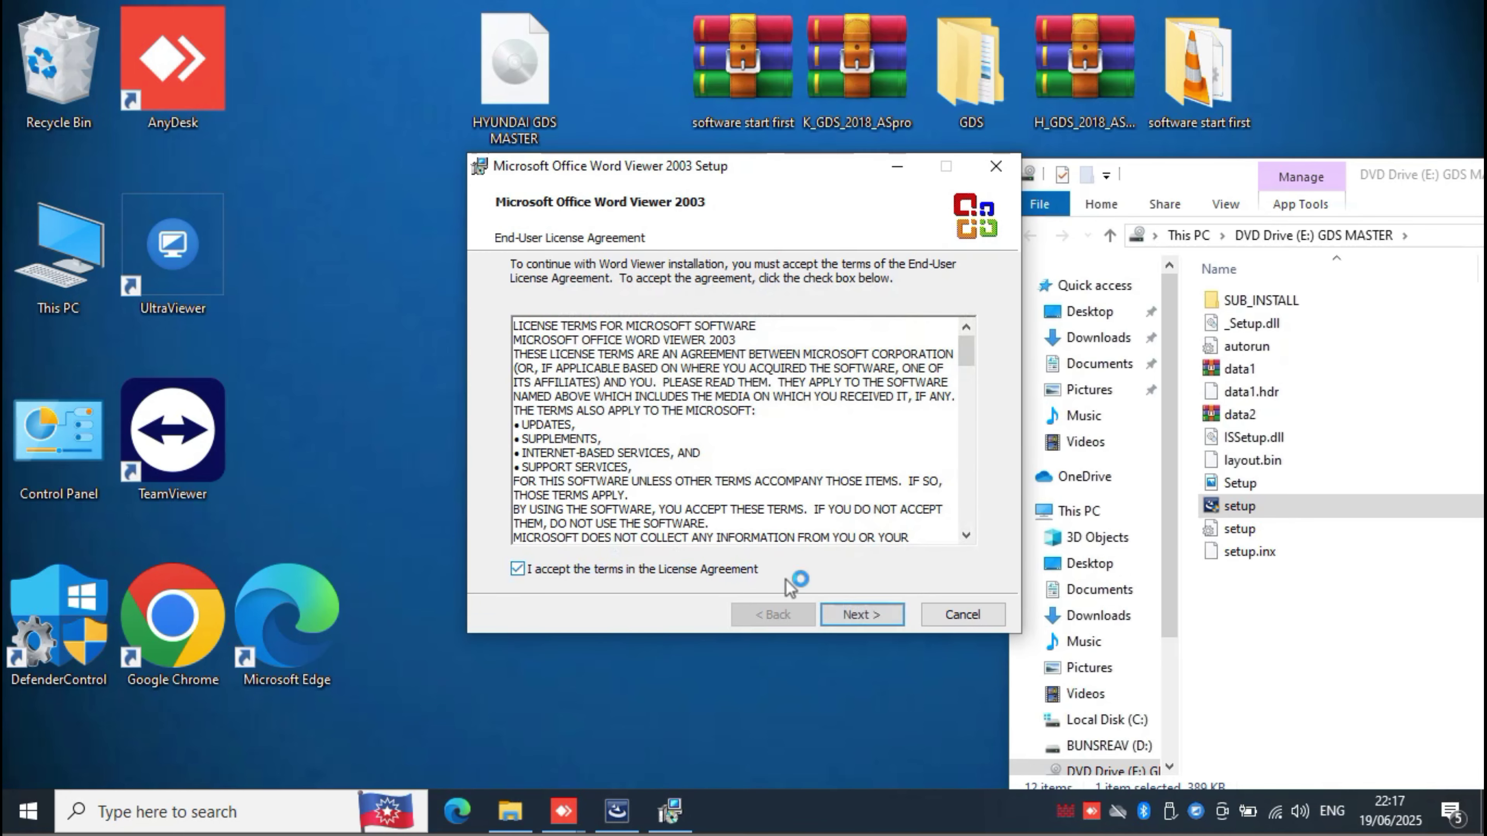
{"action": "left_click", "coordinate": [861, 613]}
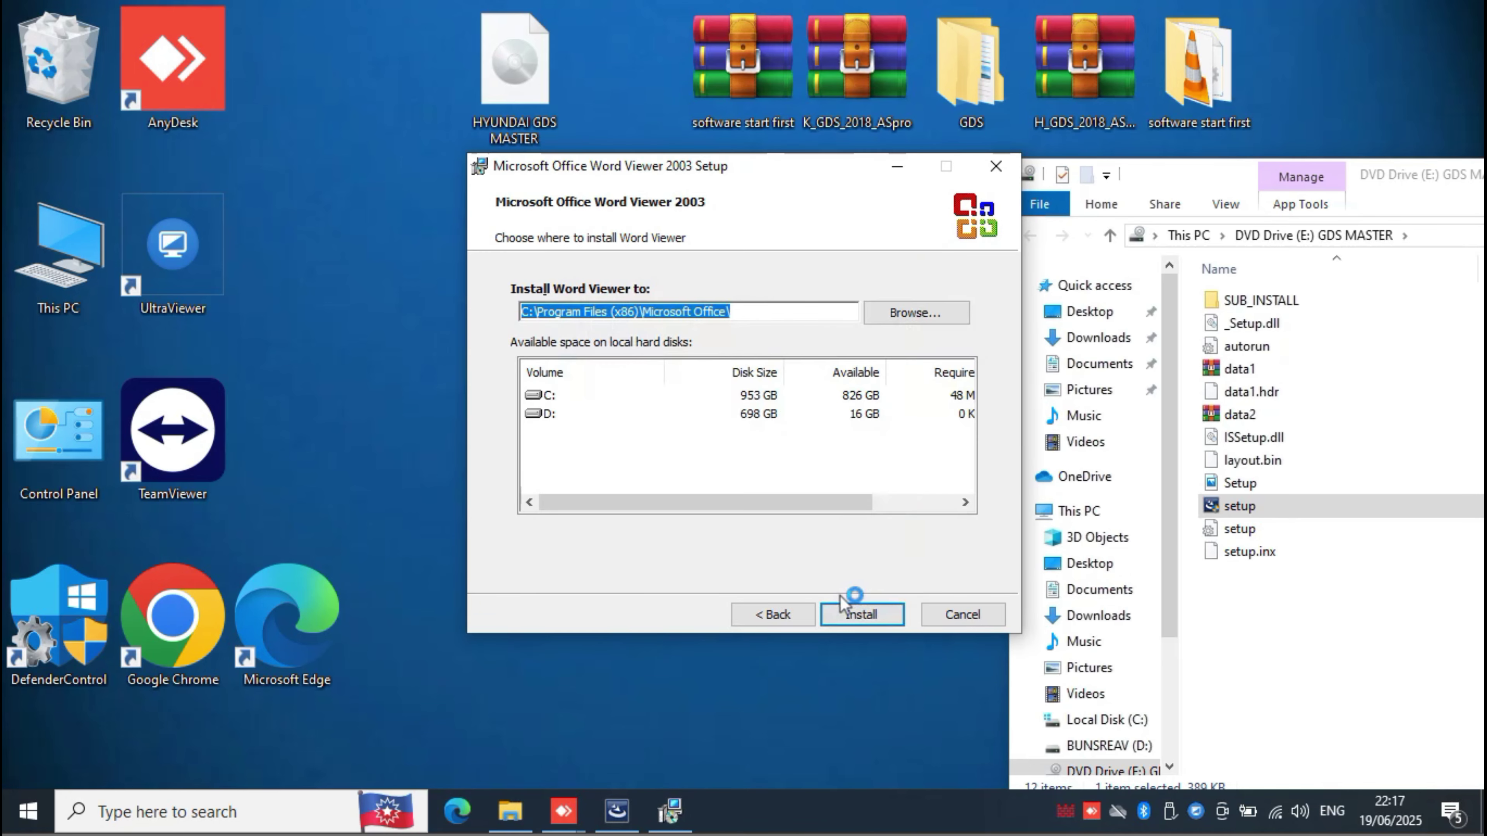
{"action": "left_click", "coordinate": [865, 614]}
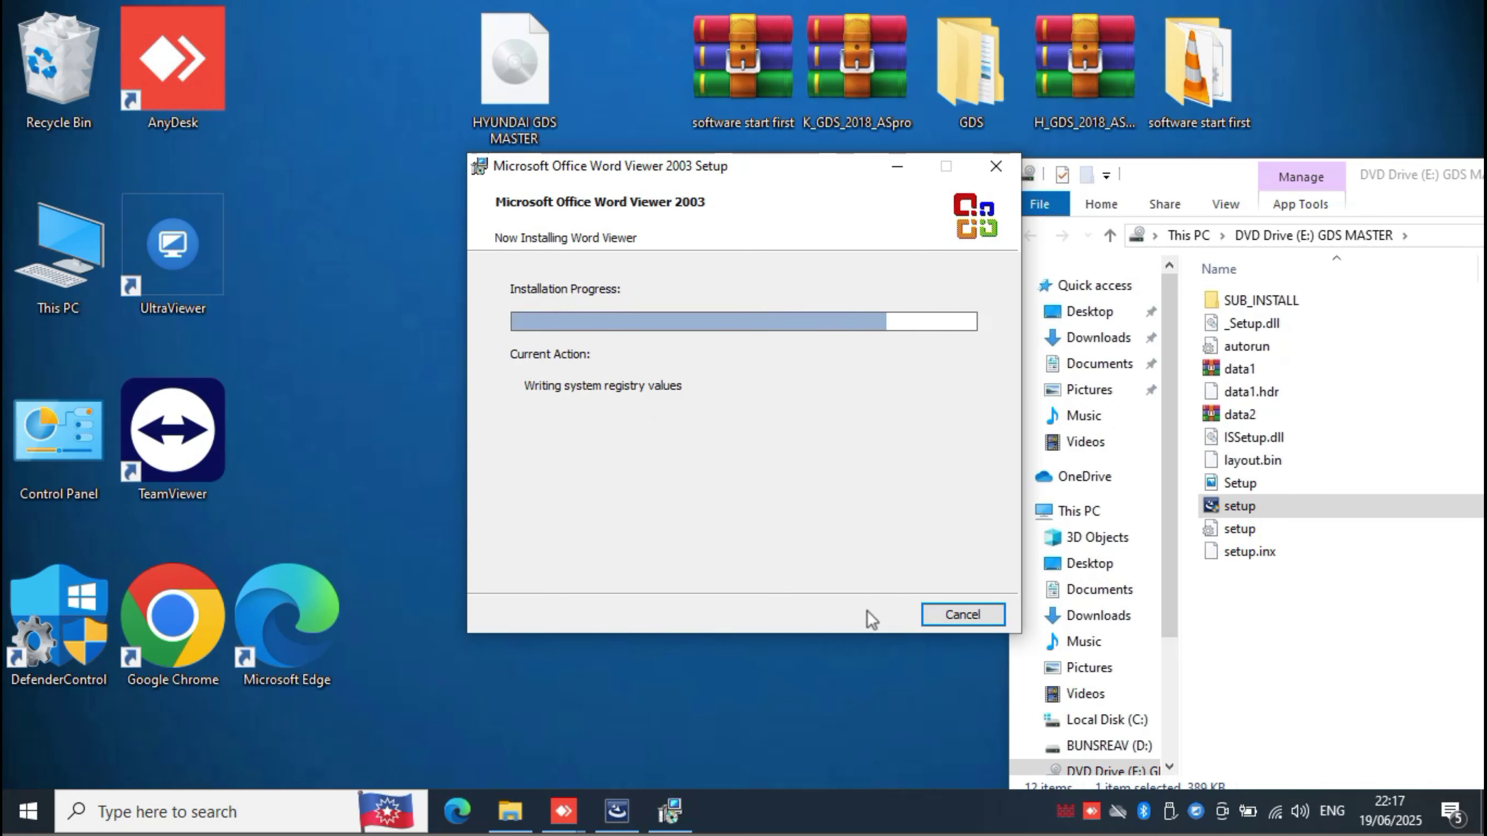
{"action": "left_click_drag", "start_coordinate": [1382, 170], "coordinate": [703, 237]}
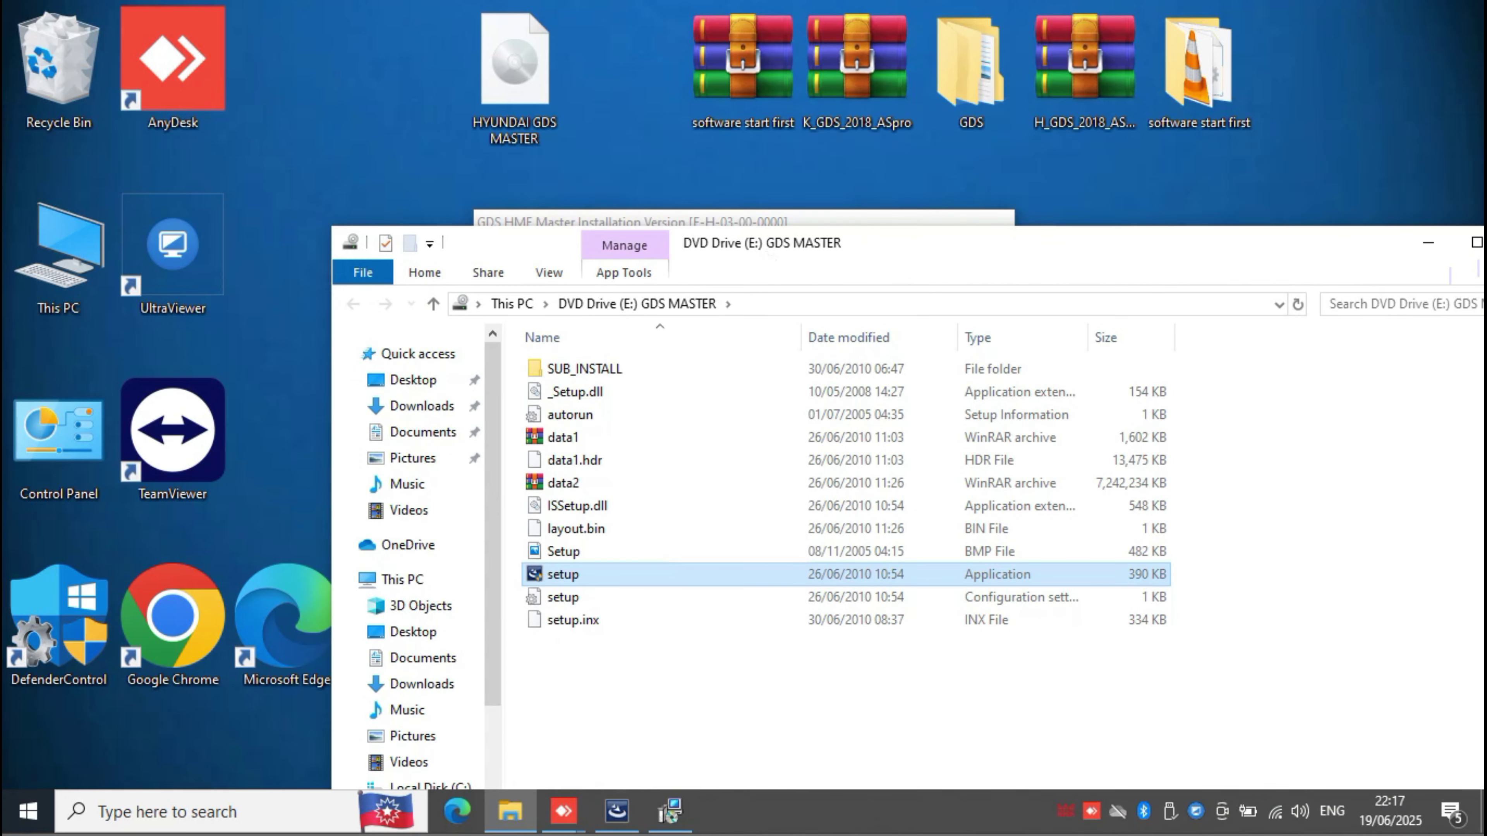
{"action": "left_click", "coordinate": [1428, 253]}
{"action": "left_click", "coordinate": [714, 488]}
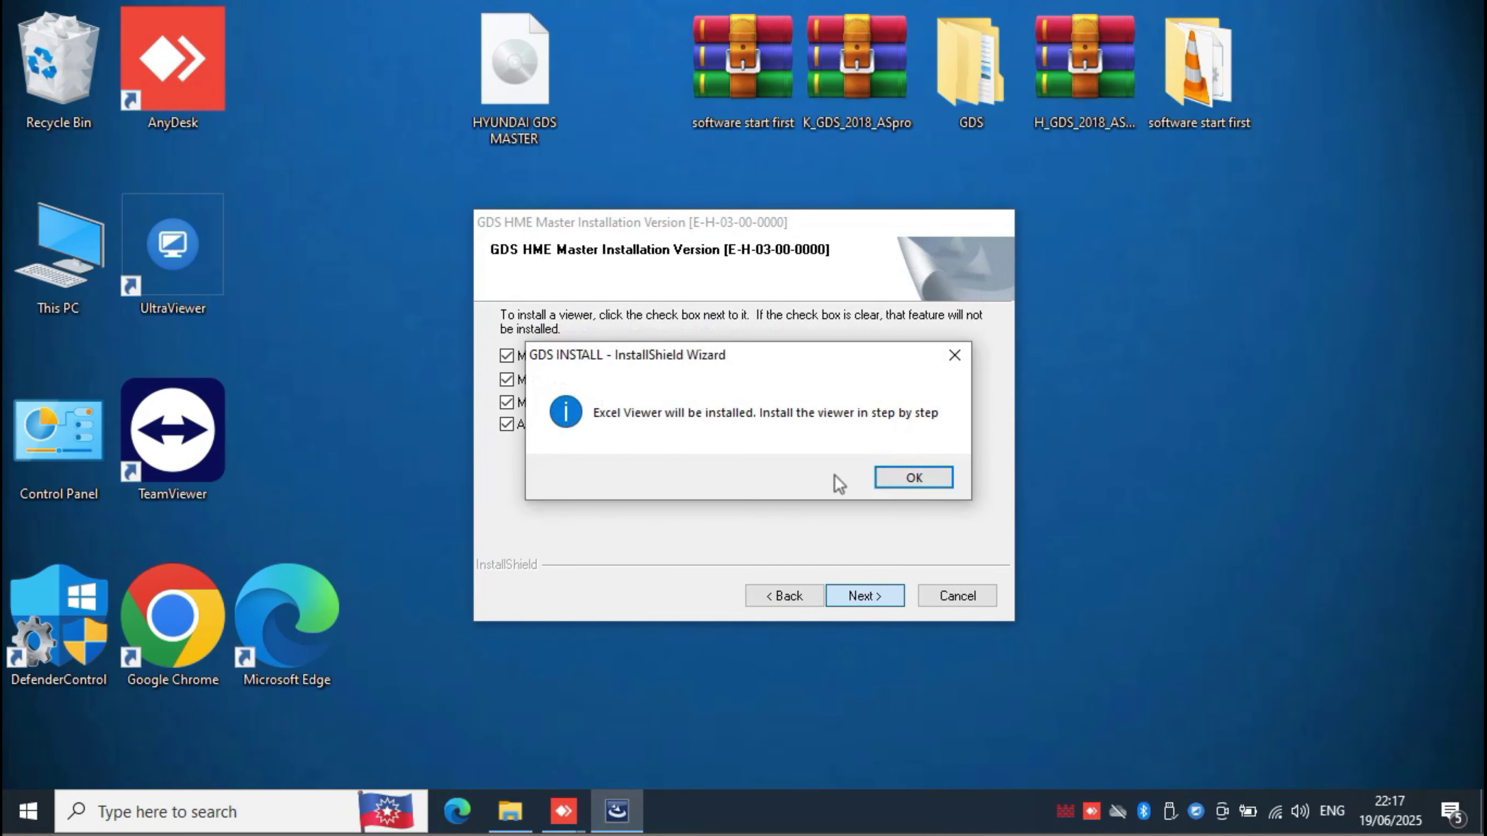
Step: Install Microsoft Office Excel Viewer 2003 with its license agreement accepted
{"action": "left_click", "coordinate": [899, 479]}
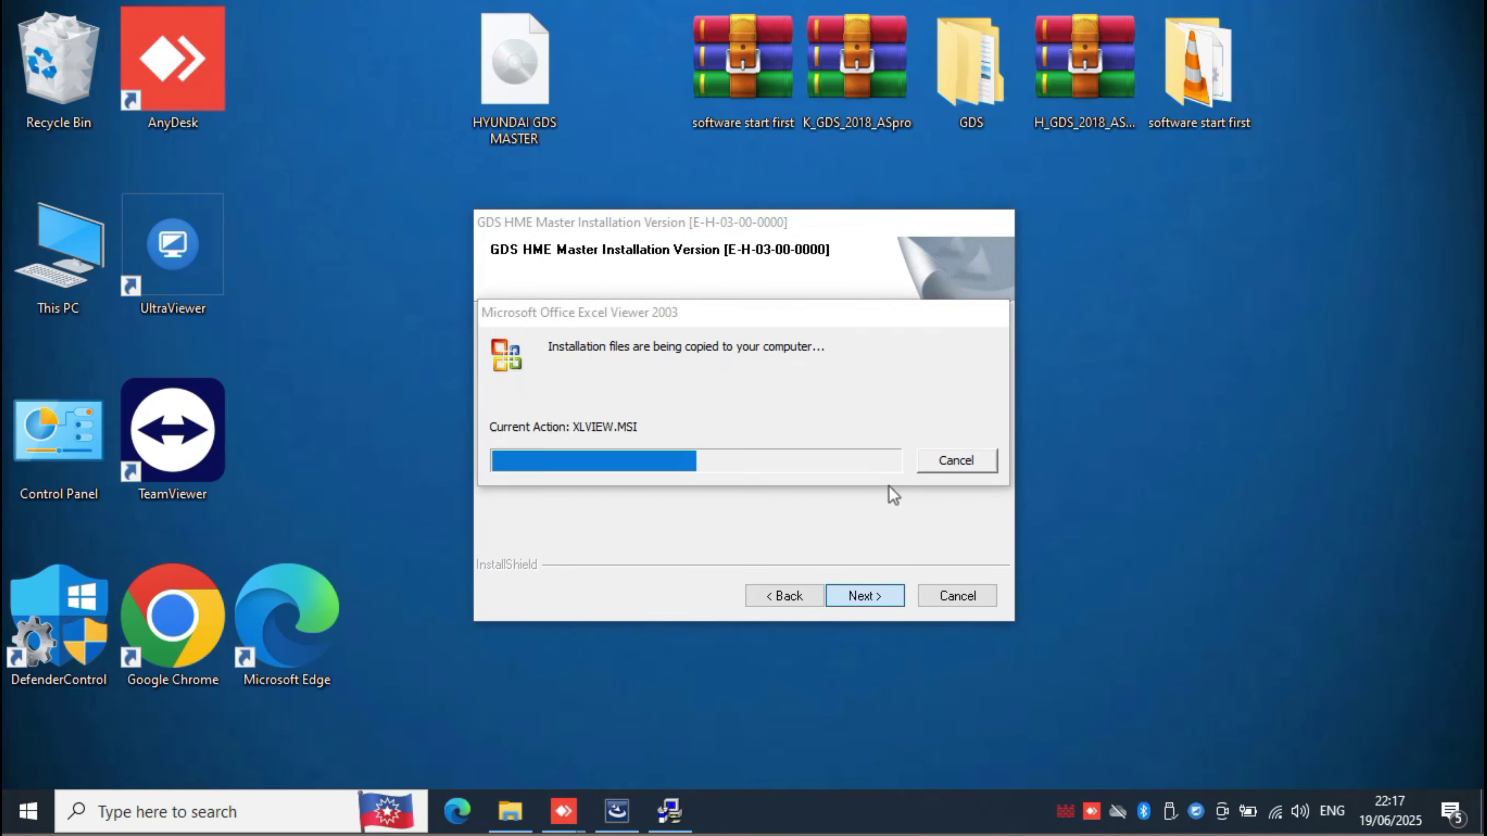
{"action": "left_click", "coordinate": [610, 570]}
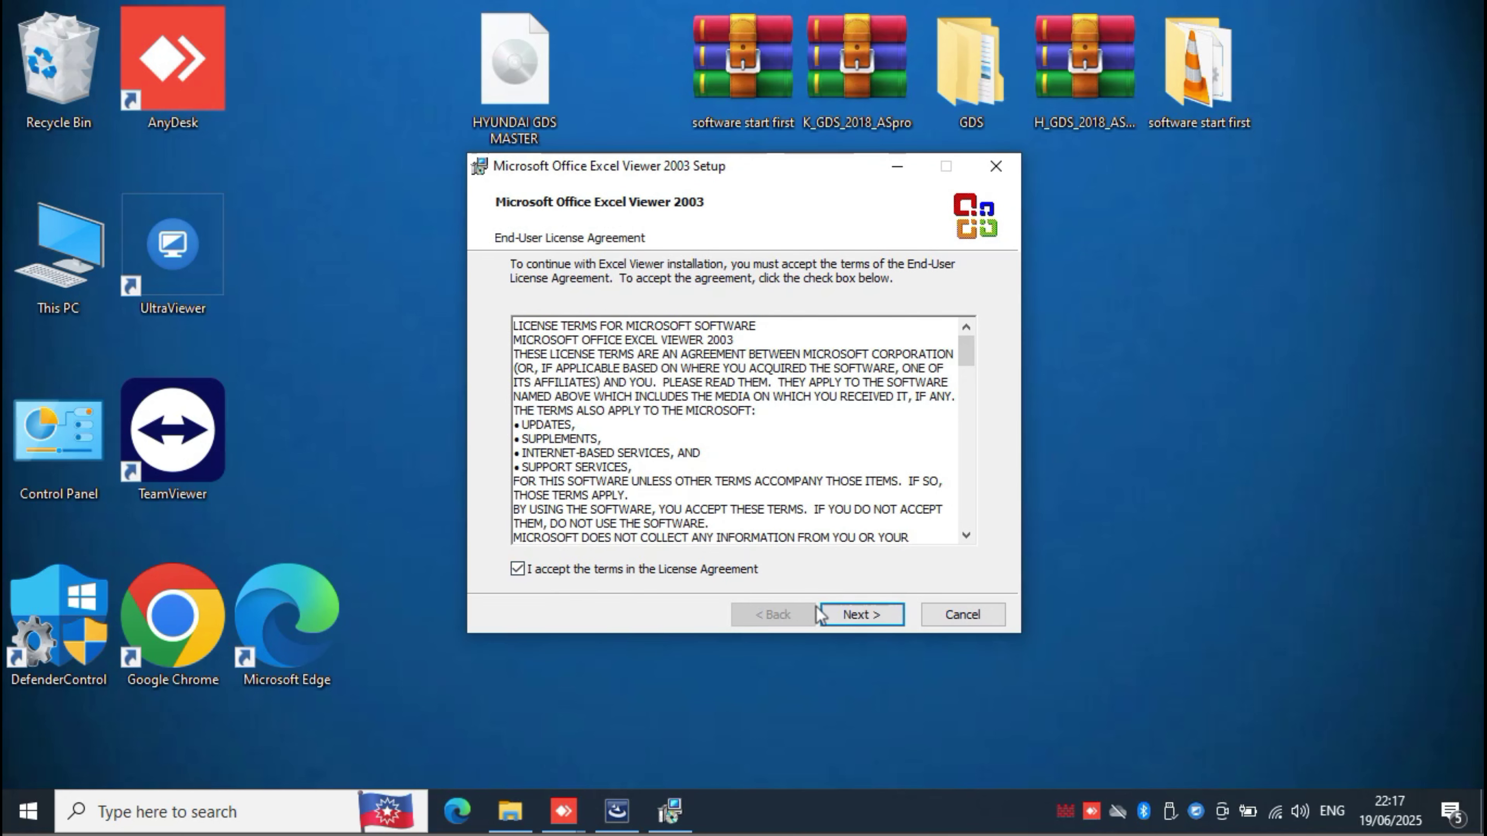
{"action": "left_click", "coordinate": [849, 616]}
{"action": "left_click_drag", "start_coordinate": [791, 169], "coordinate": [857, 177]}
{"action": "left_click", "coordinate": [936, 622]}
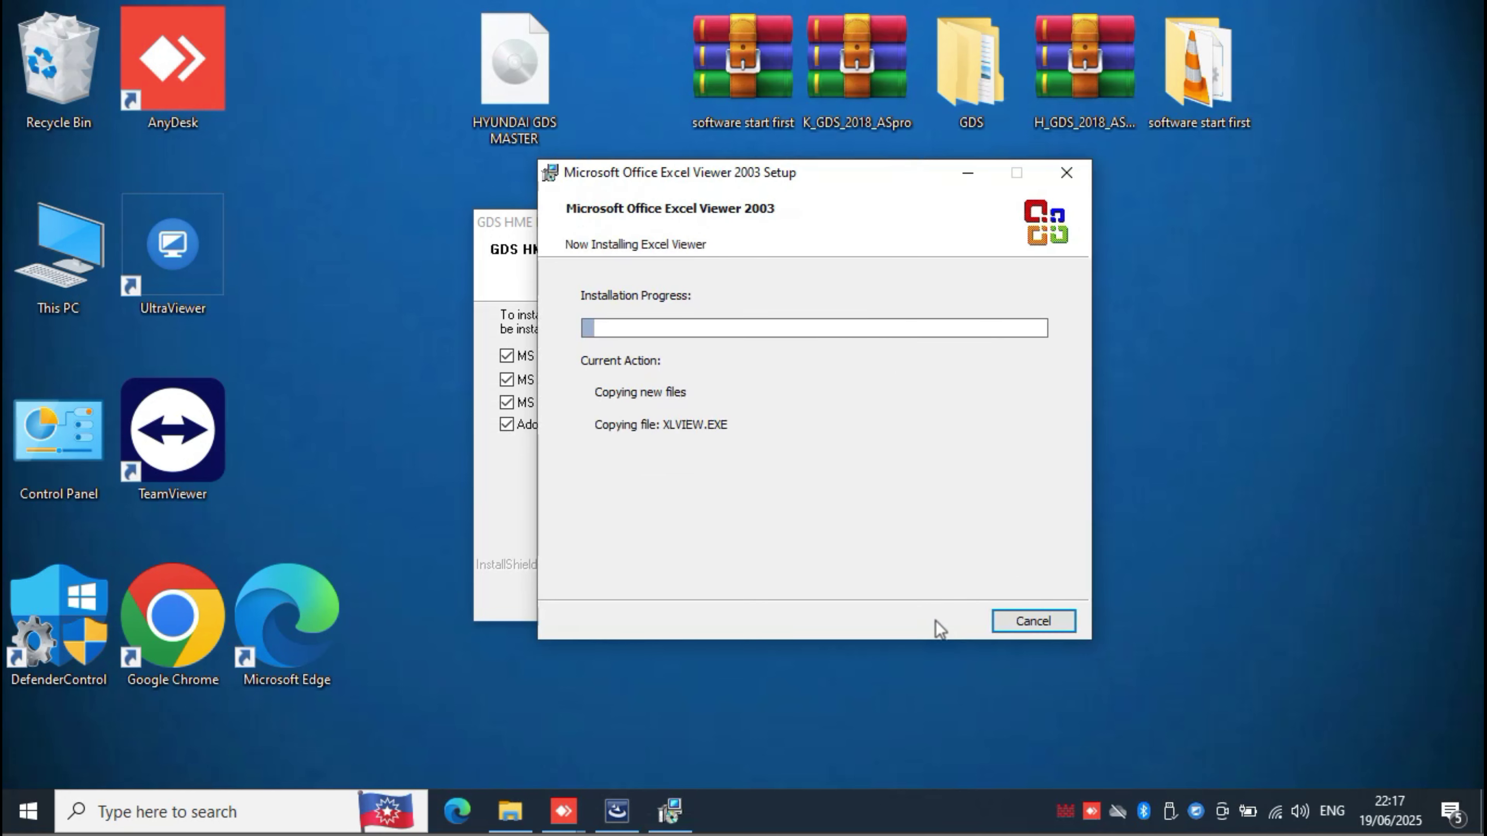
{"action": "left_click", "coordinate": [848, 491]}
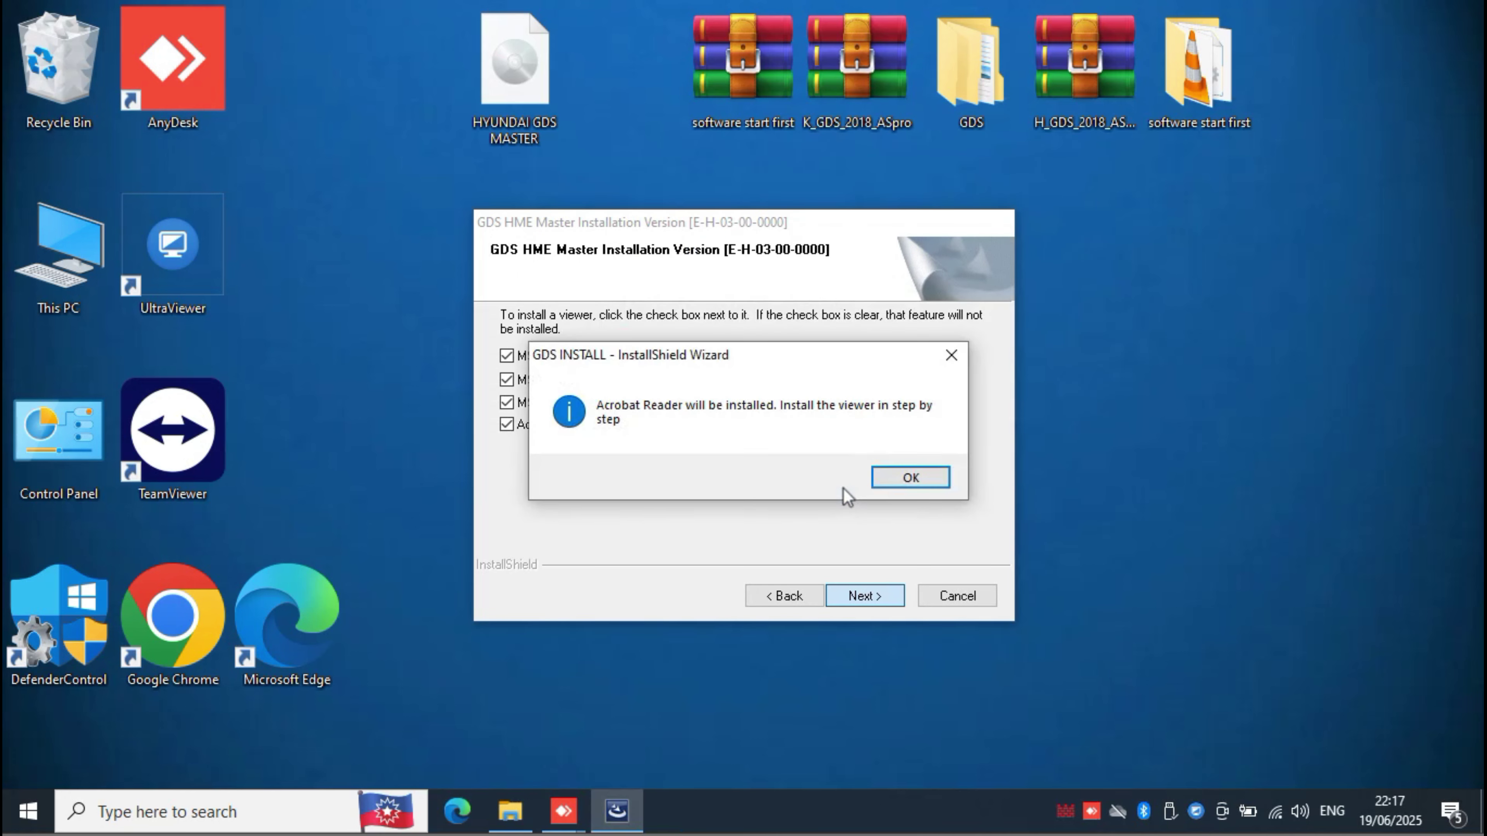
Step: Install Adobe Reader 9 in its default destination folder and close its setup
{"action": "left_click", "coordinate": [904, 477]}
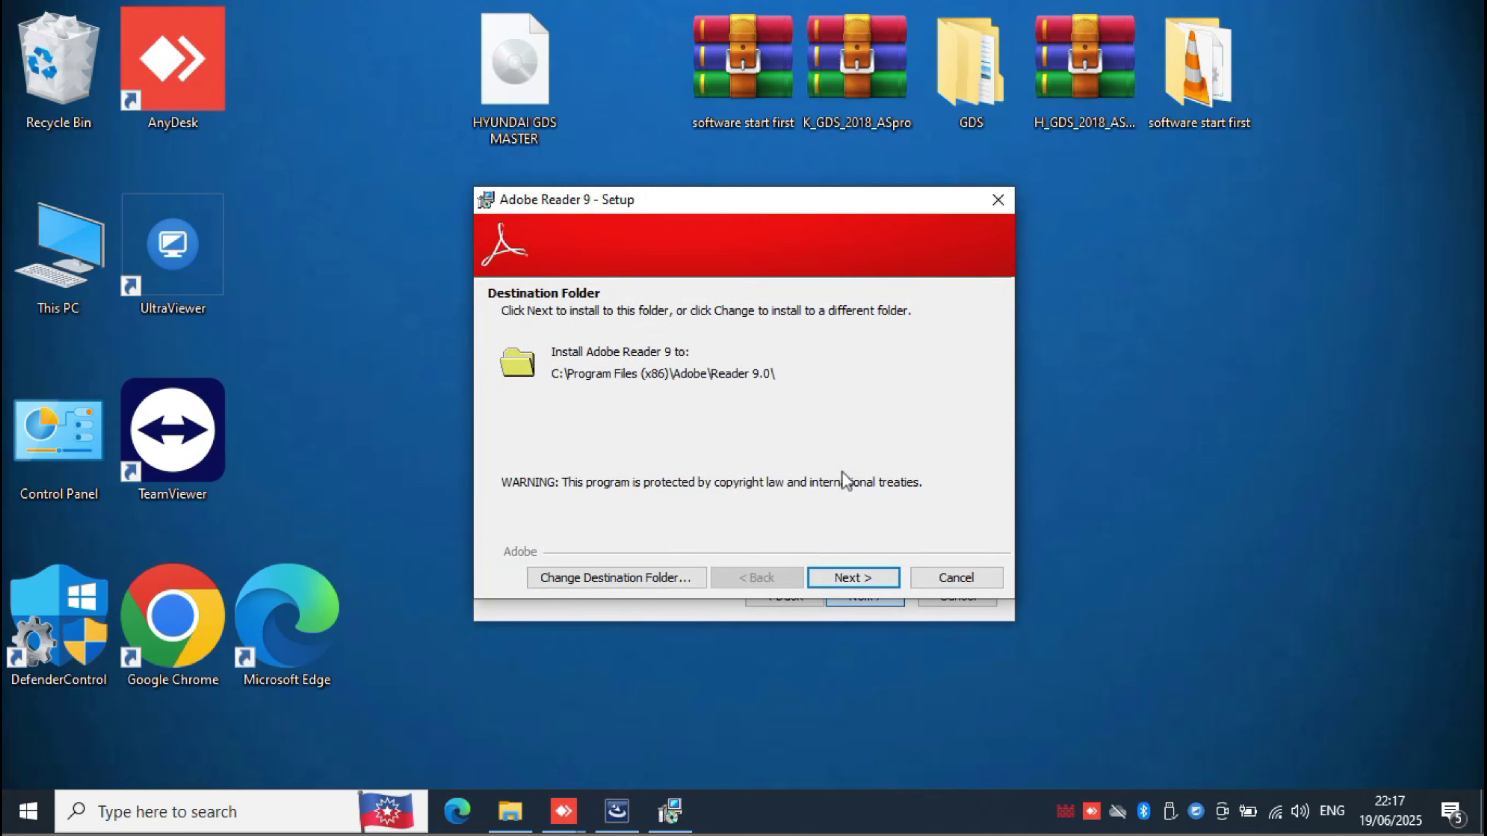
{"action": "left_click", "coordinate": [855, 576]}
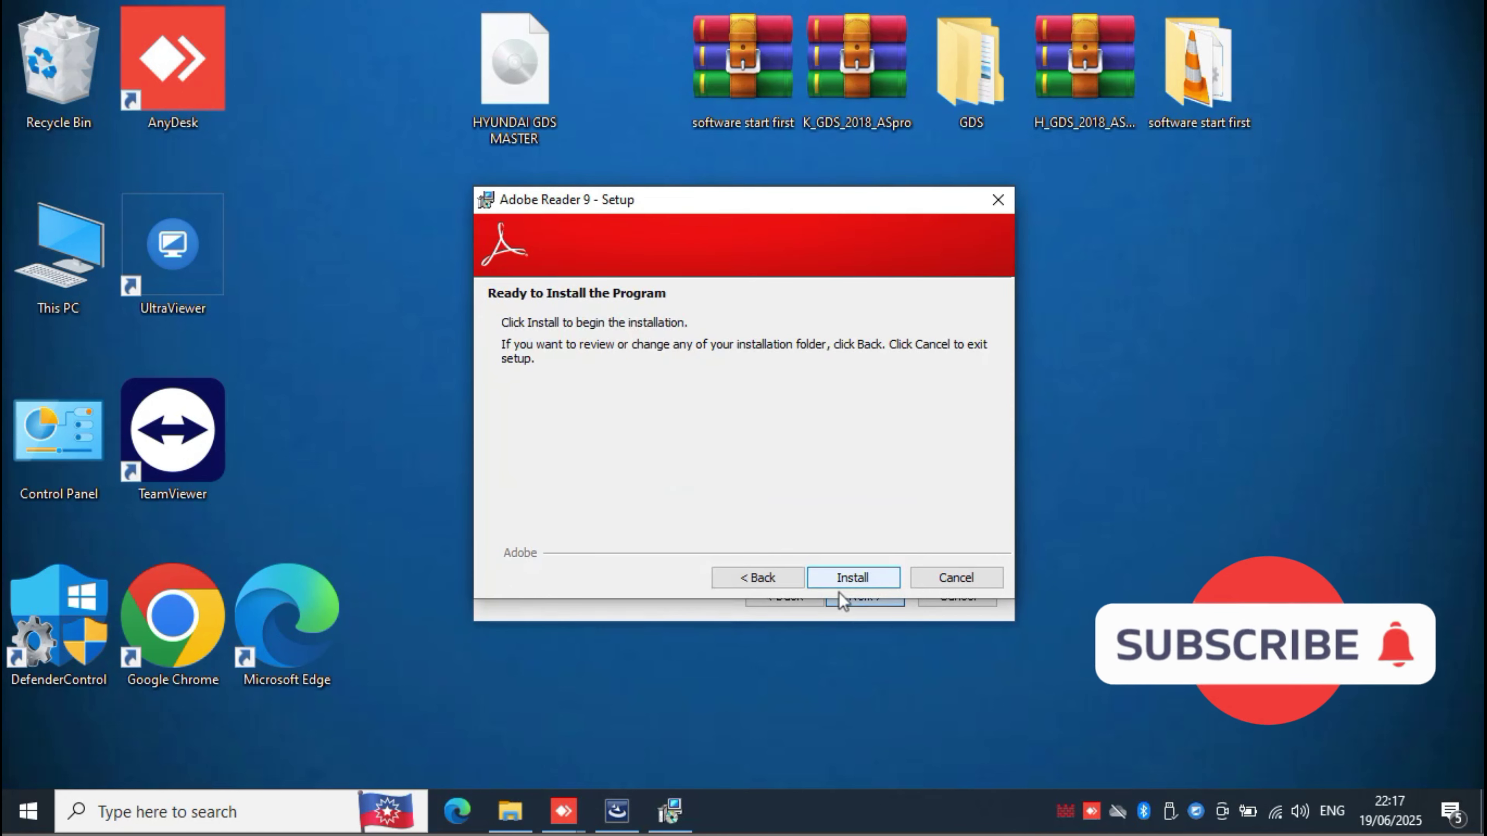
{"action": "left_click", "coordinate": [855, 578]}
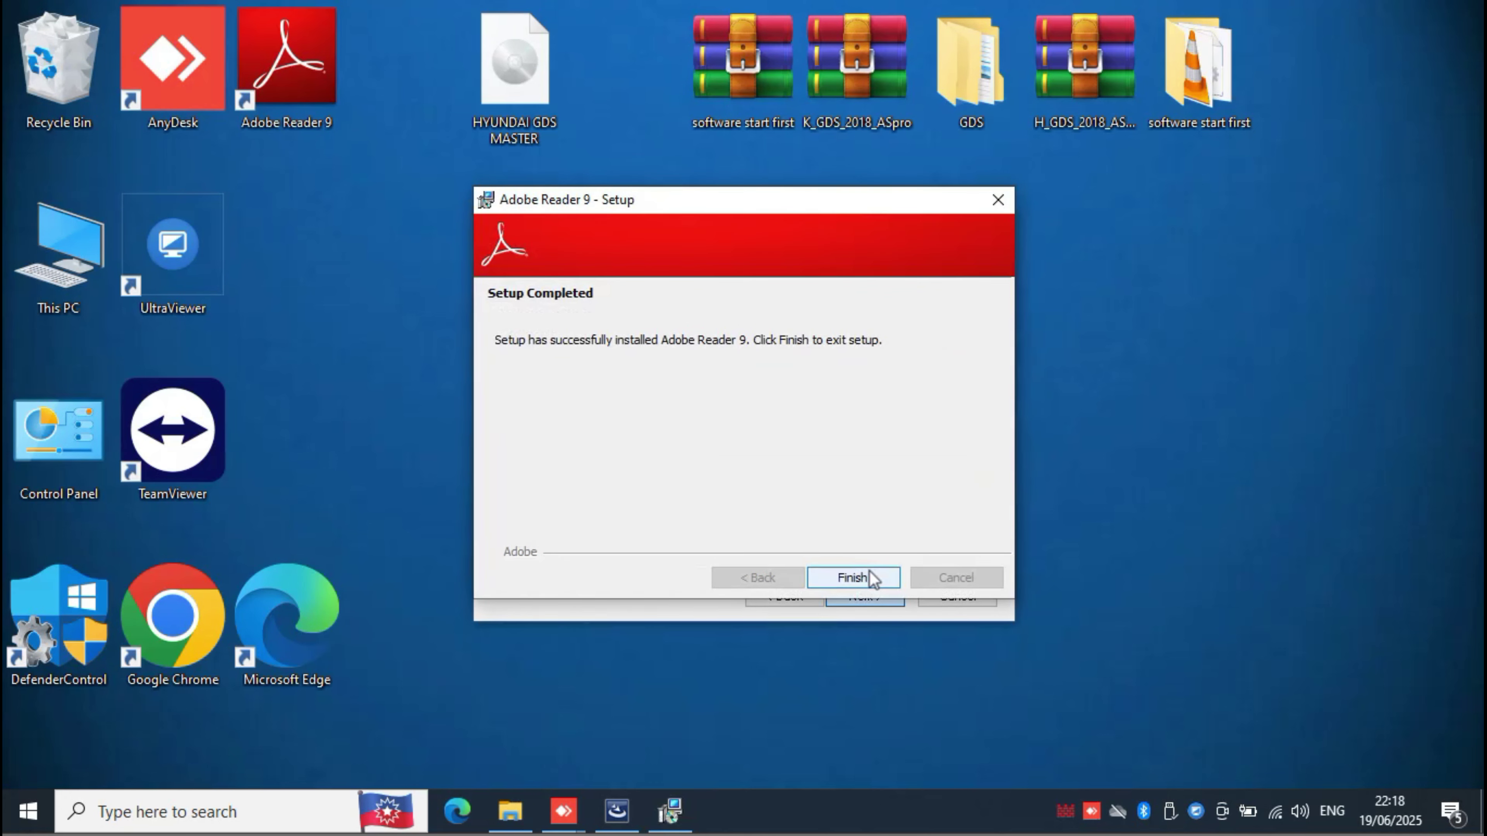
{"action": "left_click", "coordinate": [870, 573]}
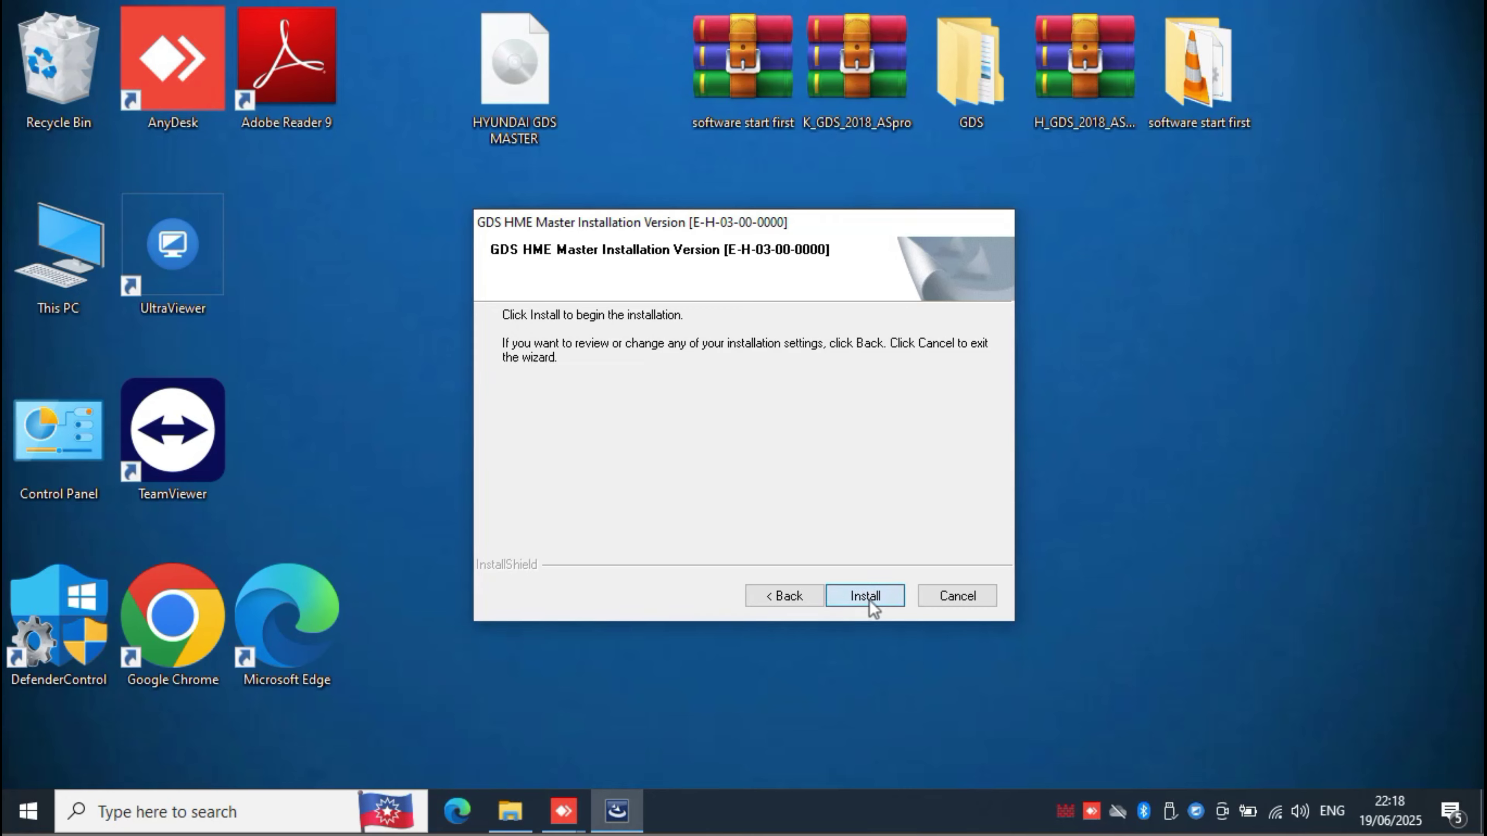
Step: Install the GDS program, including the Microsoft Visual C++ 2008 Redistributable with its license accepted and the GIT device software
{"action": "left_click", "coordinate": [871, 601]}
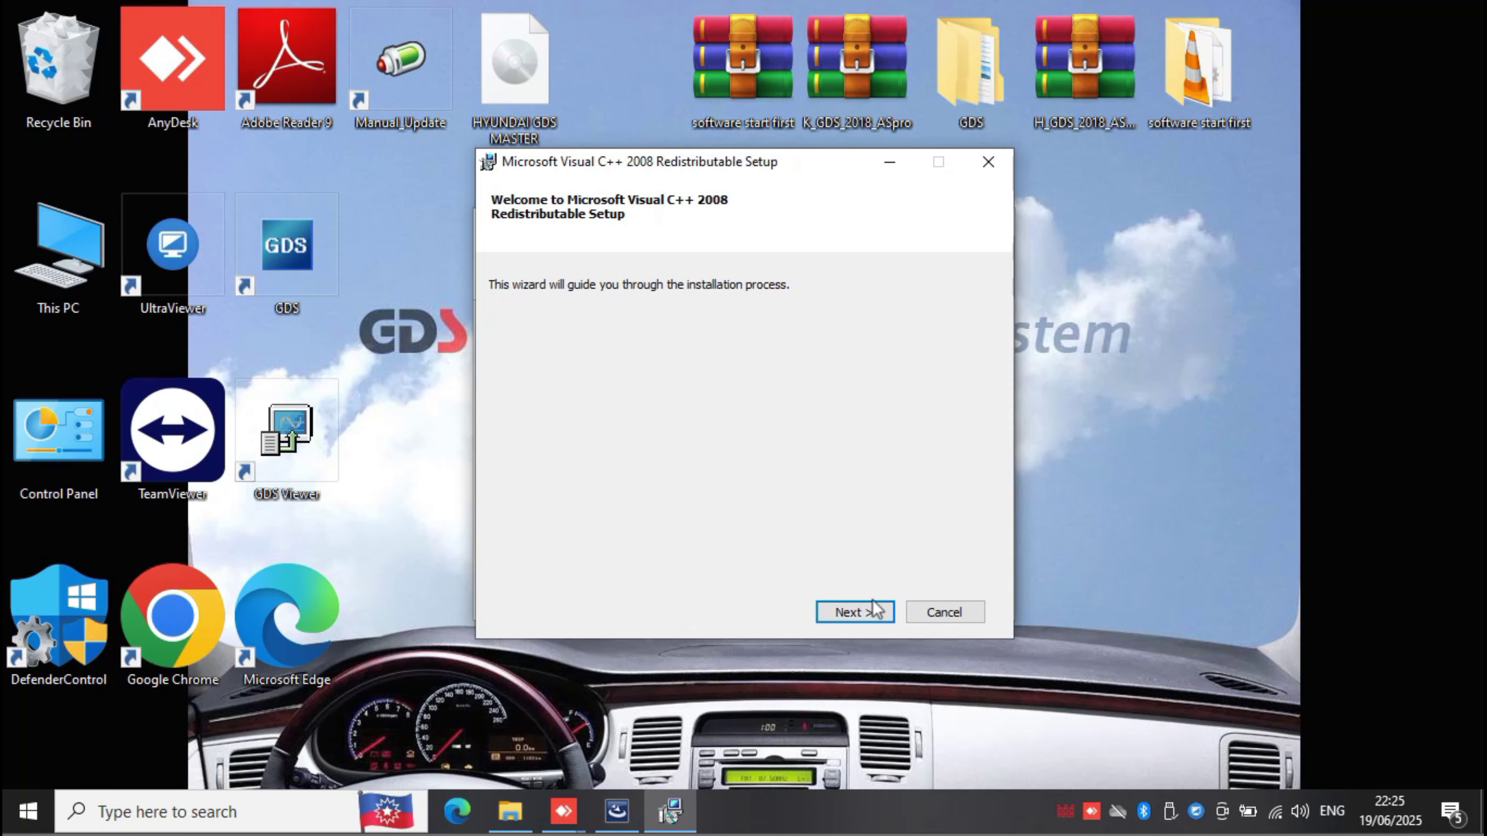
{"action": "left_click", "coordinate": [875, 609]}
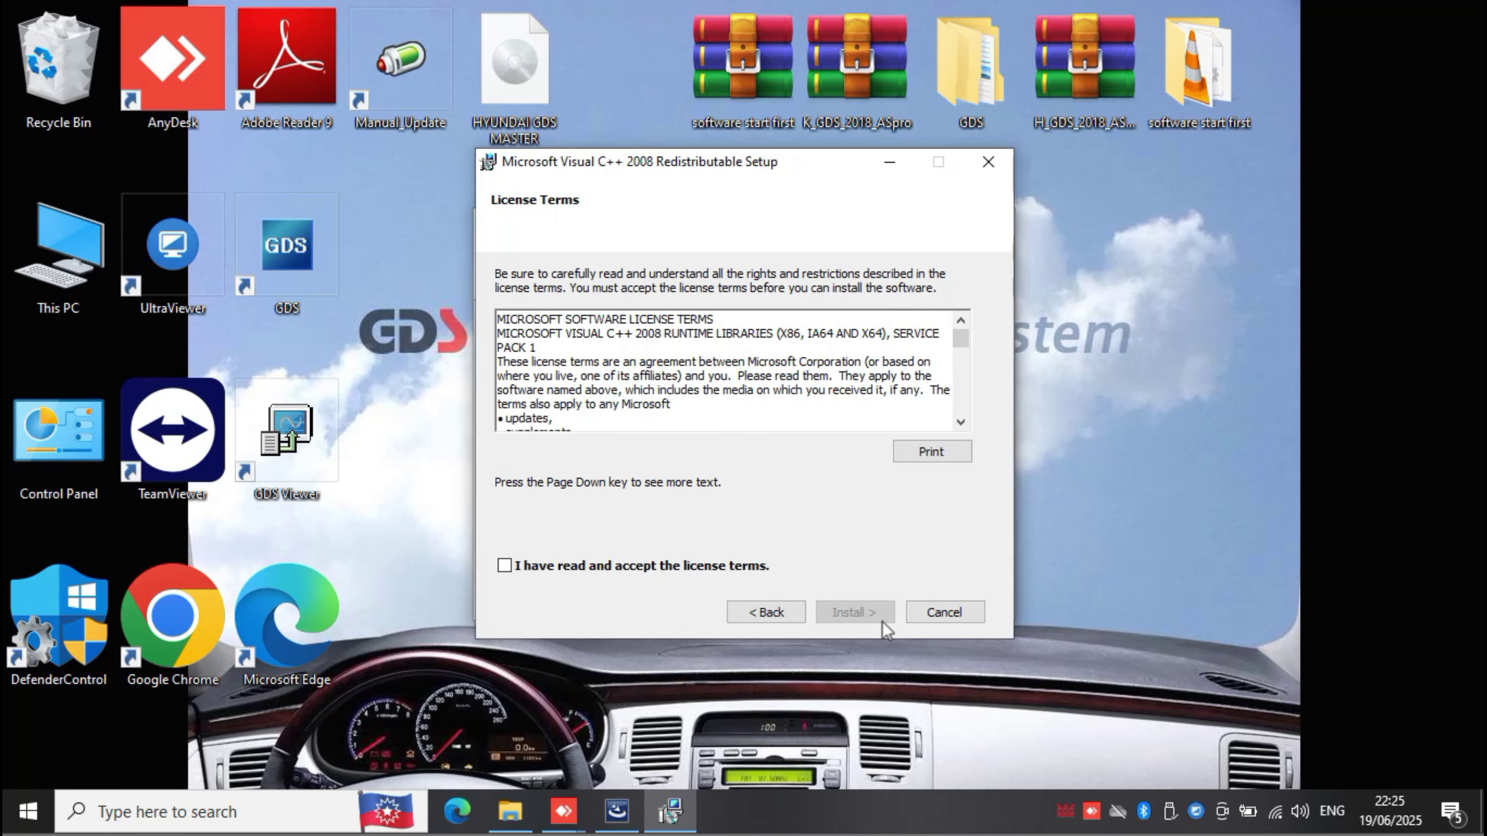
{"action": "left_click", "coordinate": [698, 573]}
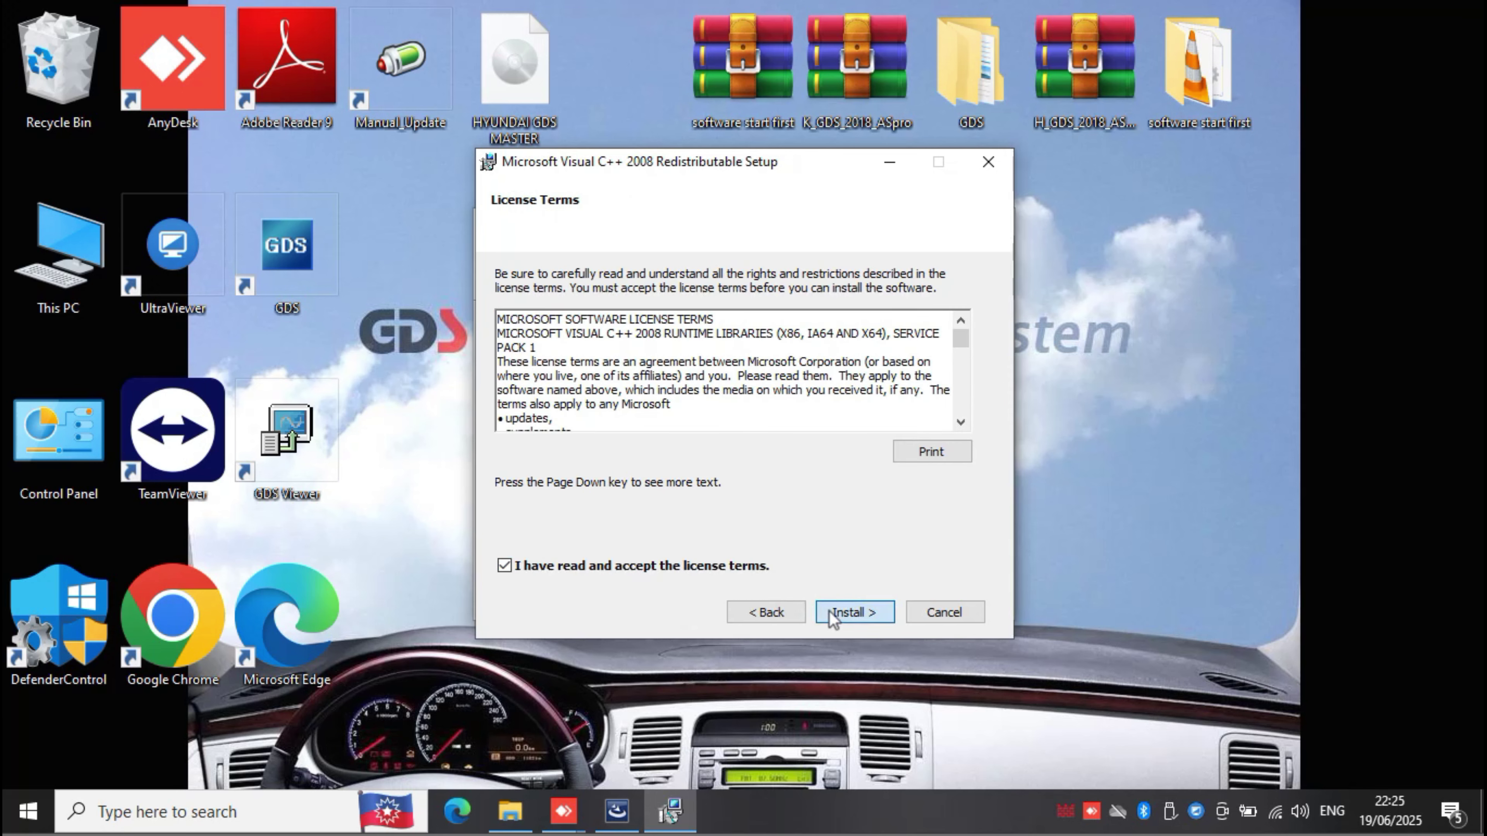
{"action": "left_click", "coordinate": [837, 612]}
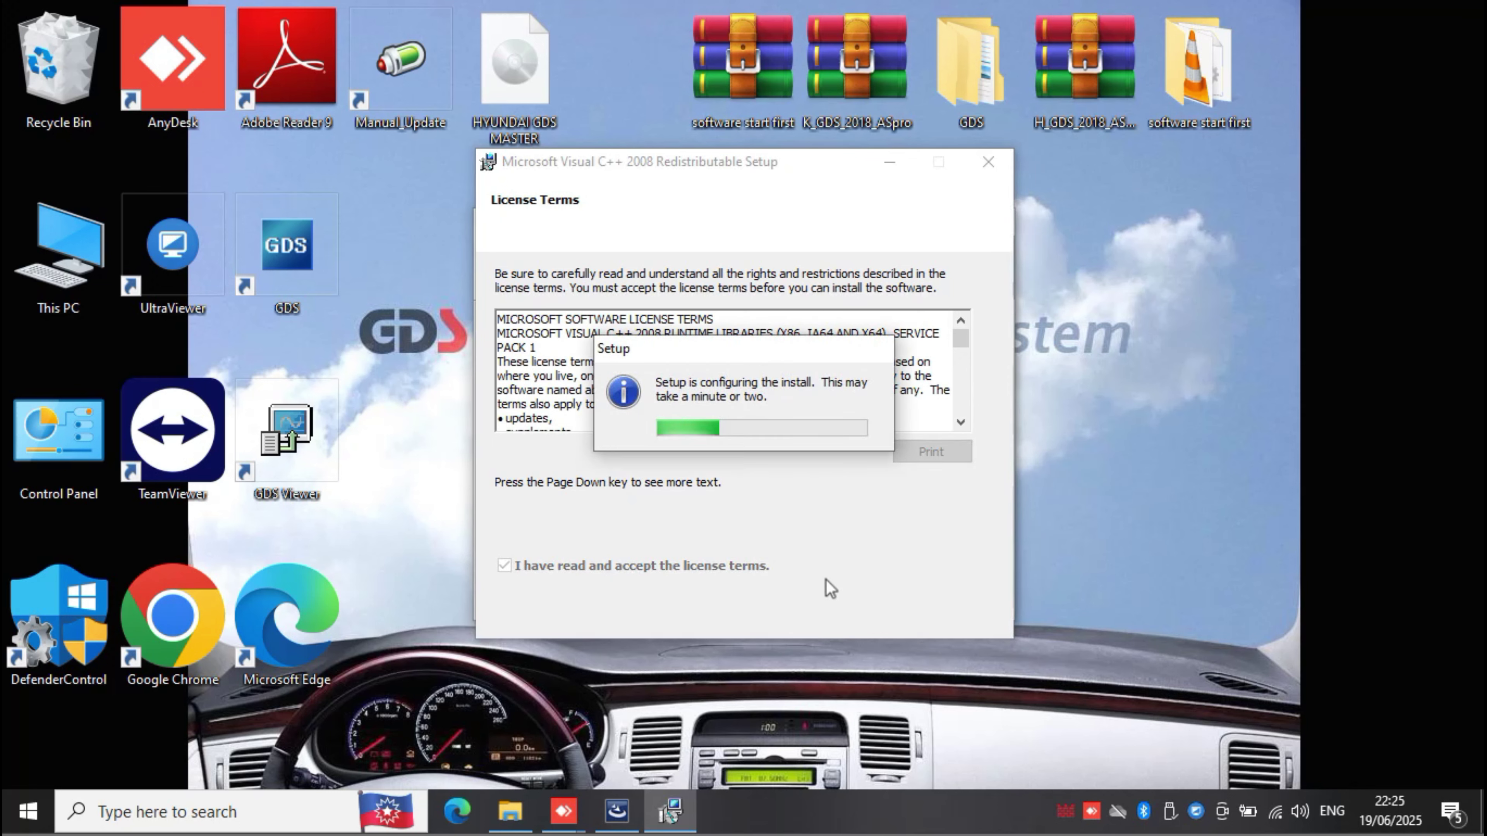
{"action": "left_click", "coordinate": [948, 609]}
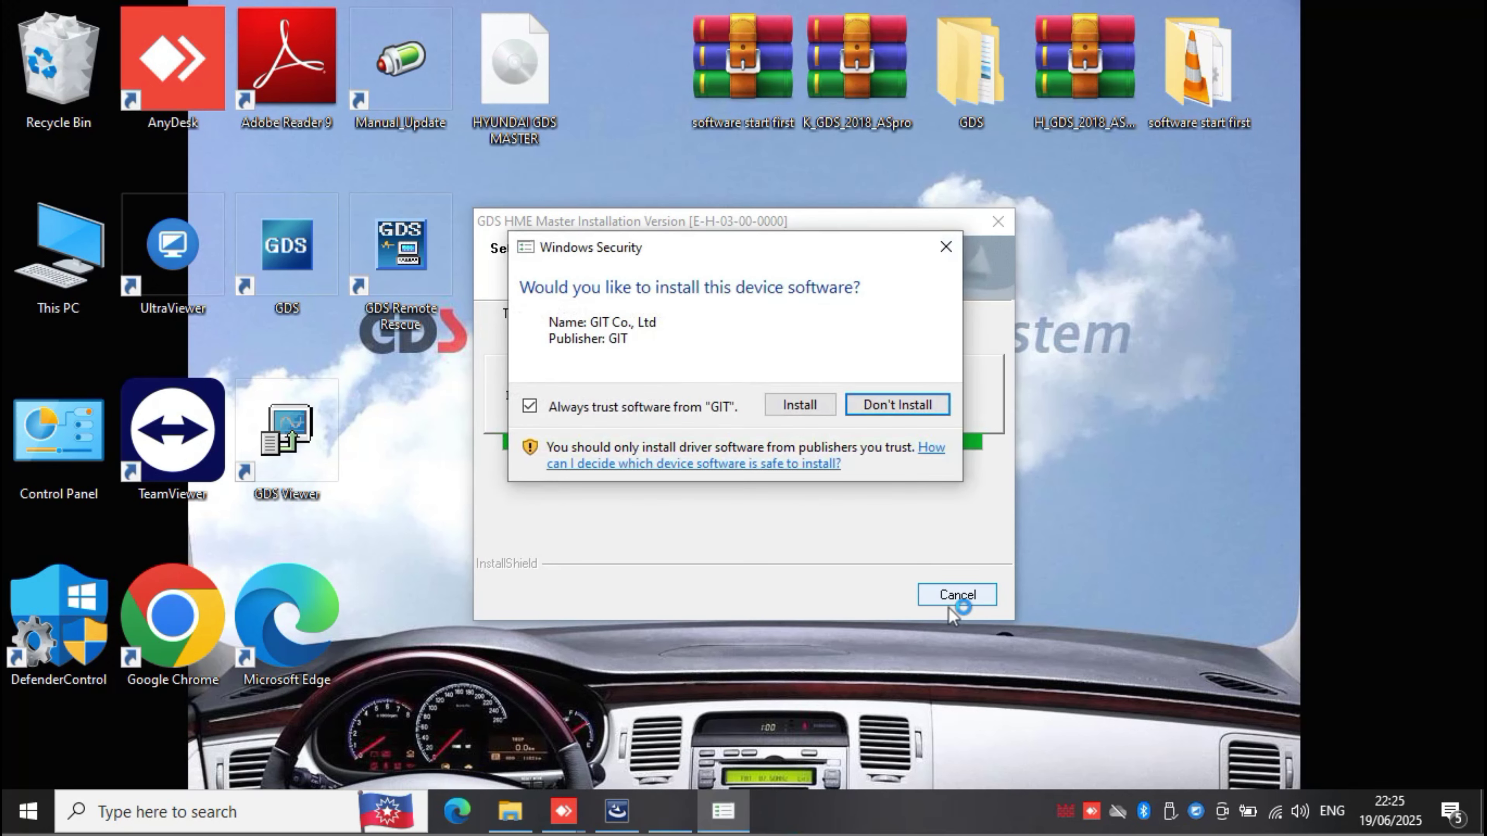
{"action": "left_click", "coordinate": [802, 408]}
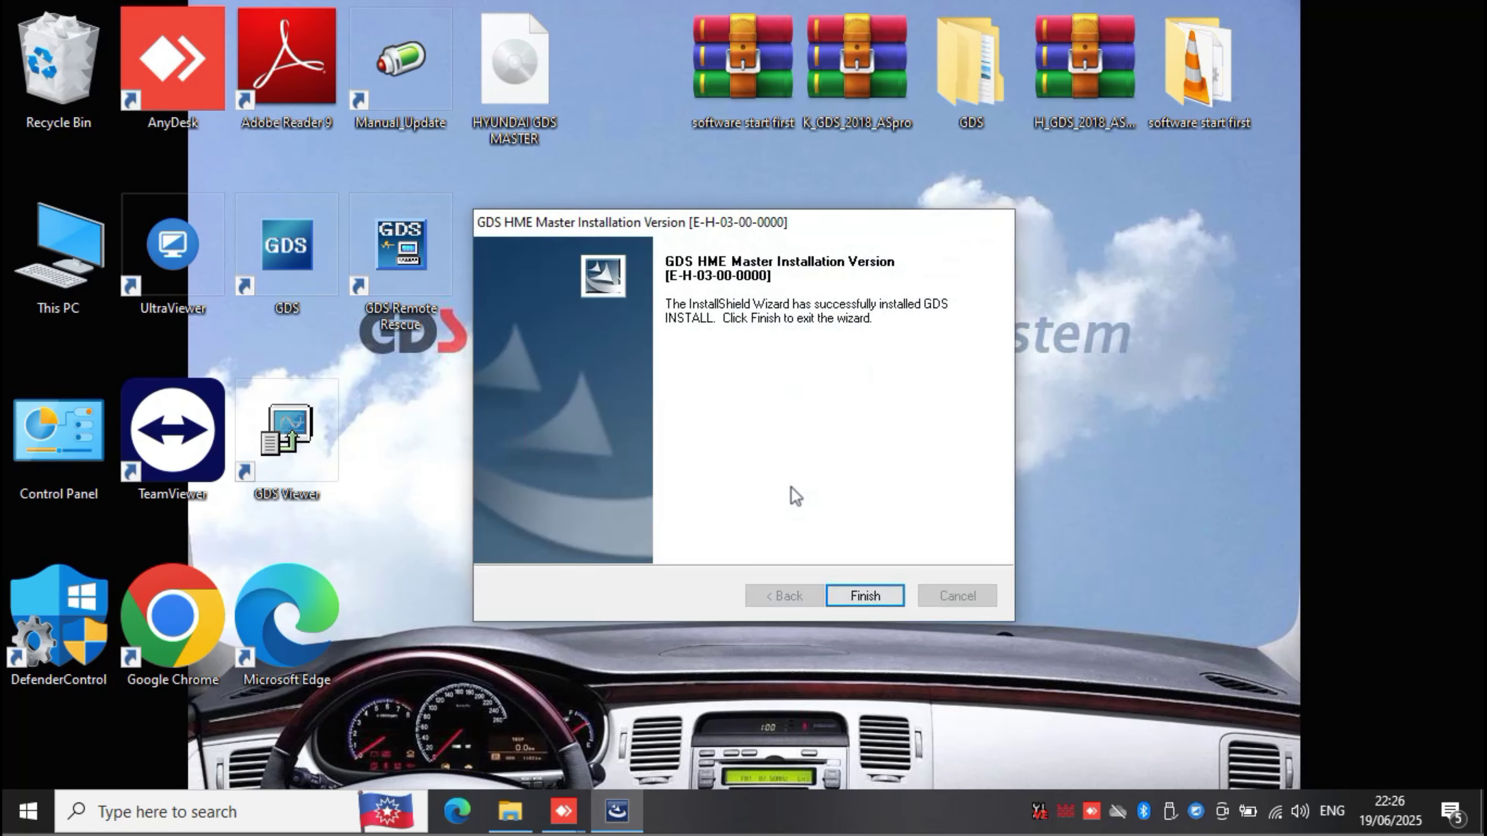
Step: Close the completed GDS installer and run the HYUNDAI_KIA_GDS_2018 launcher as administrator with make 1 - Hyundai
{"action": "left_click", "coordinate": [858, 603]}
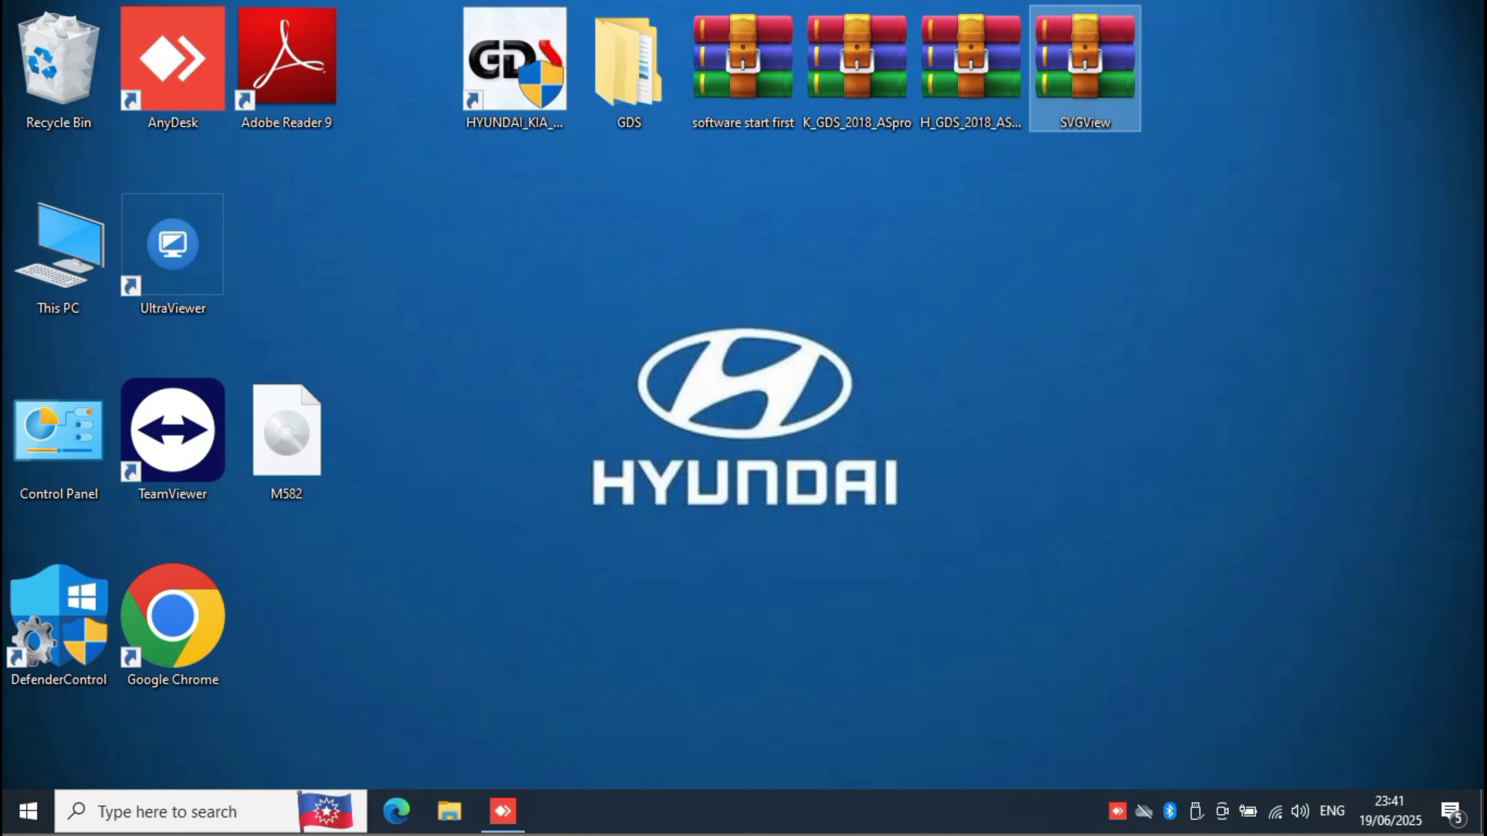
{"action": "right_click", "coordinate": [506, 32]}
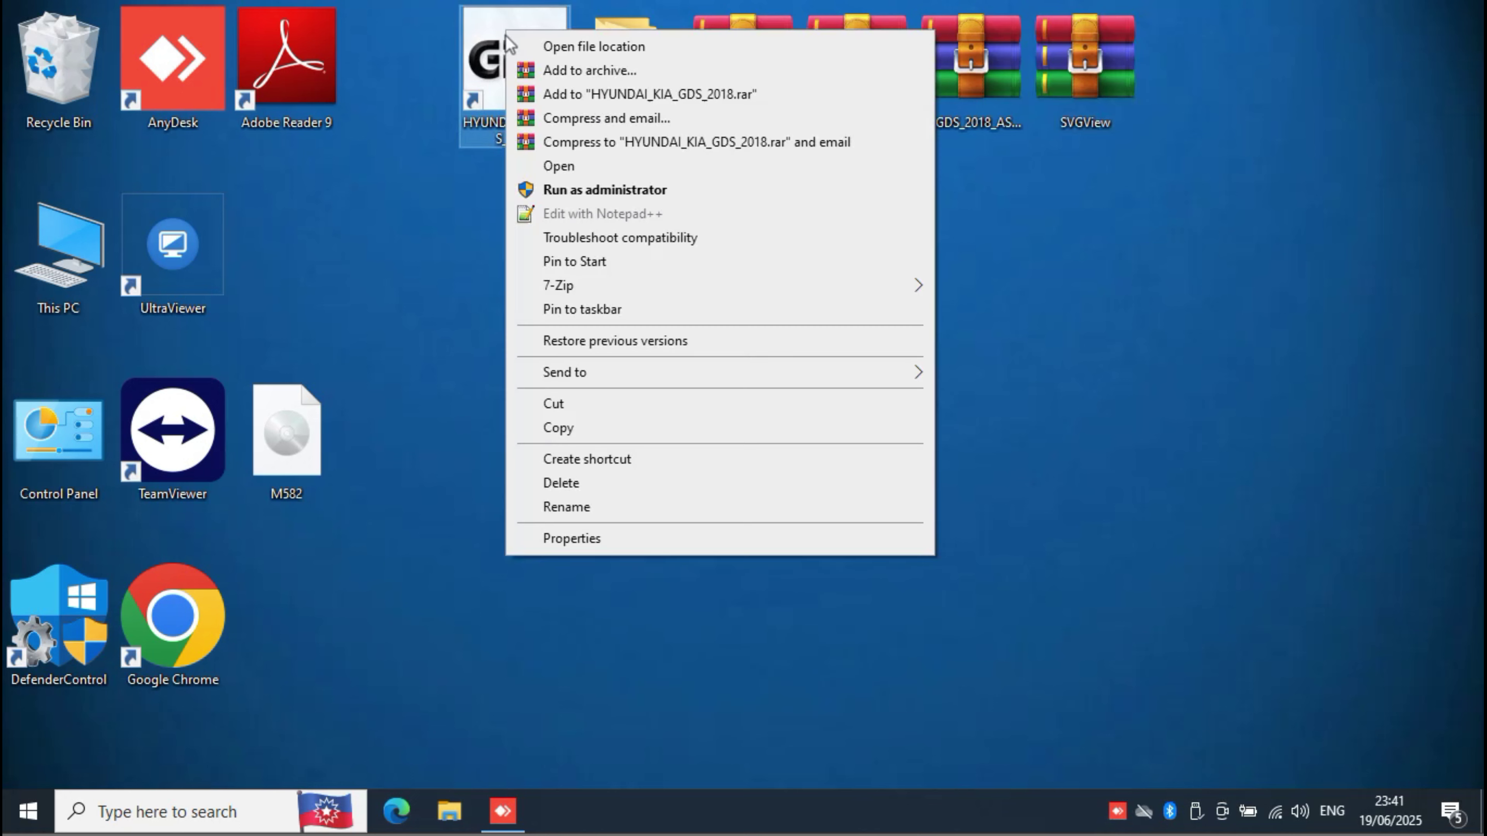
{"action": "left_click", "coordinate": [613, 192]}
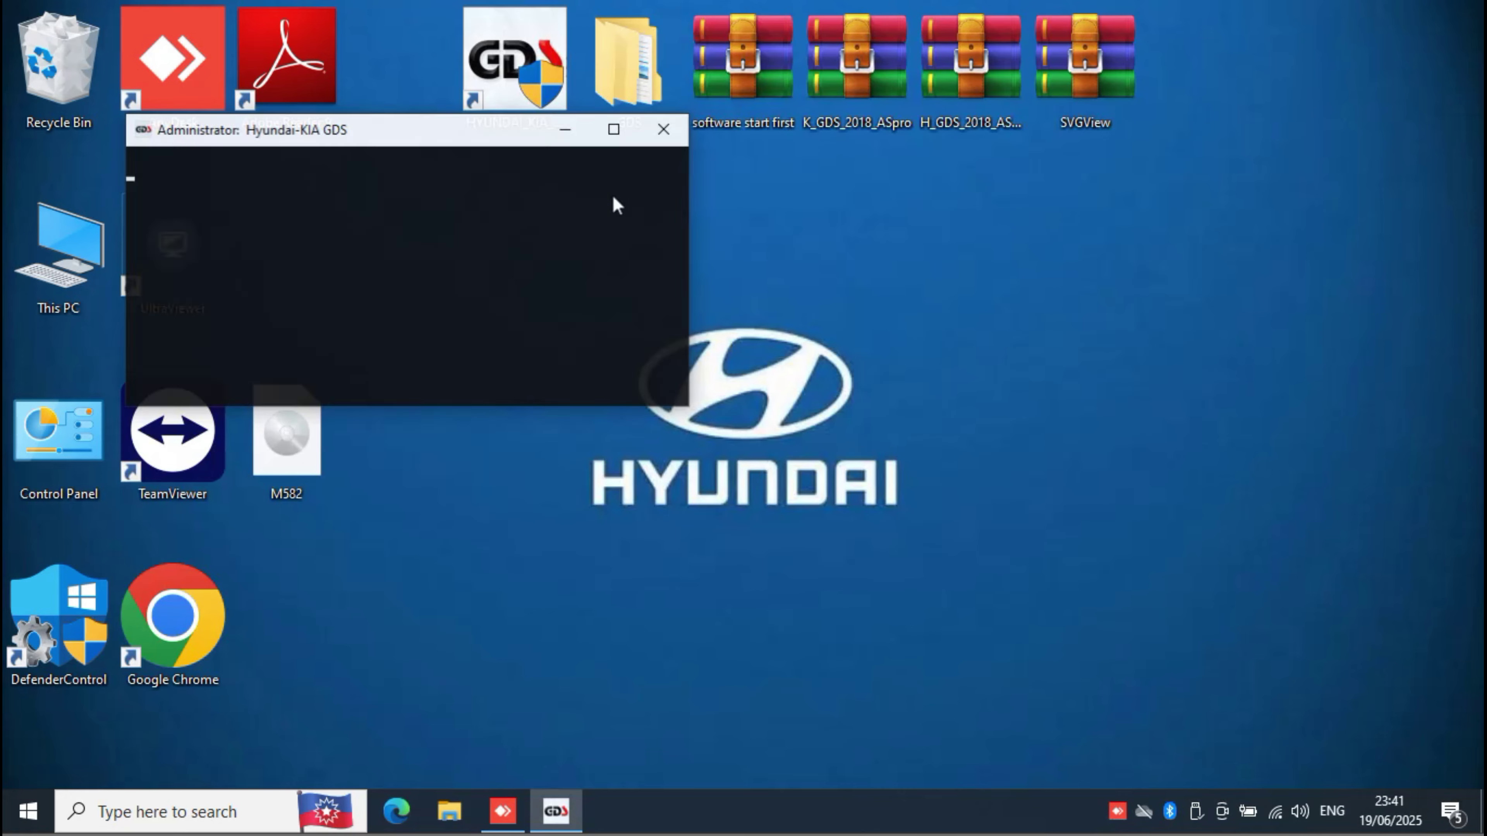
{"action": "type", "text": "1"}
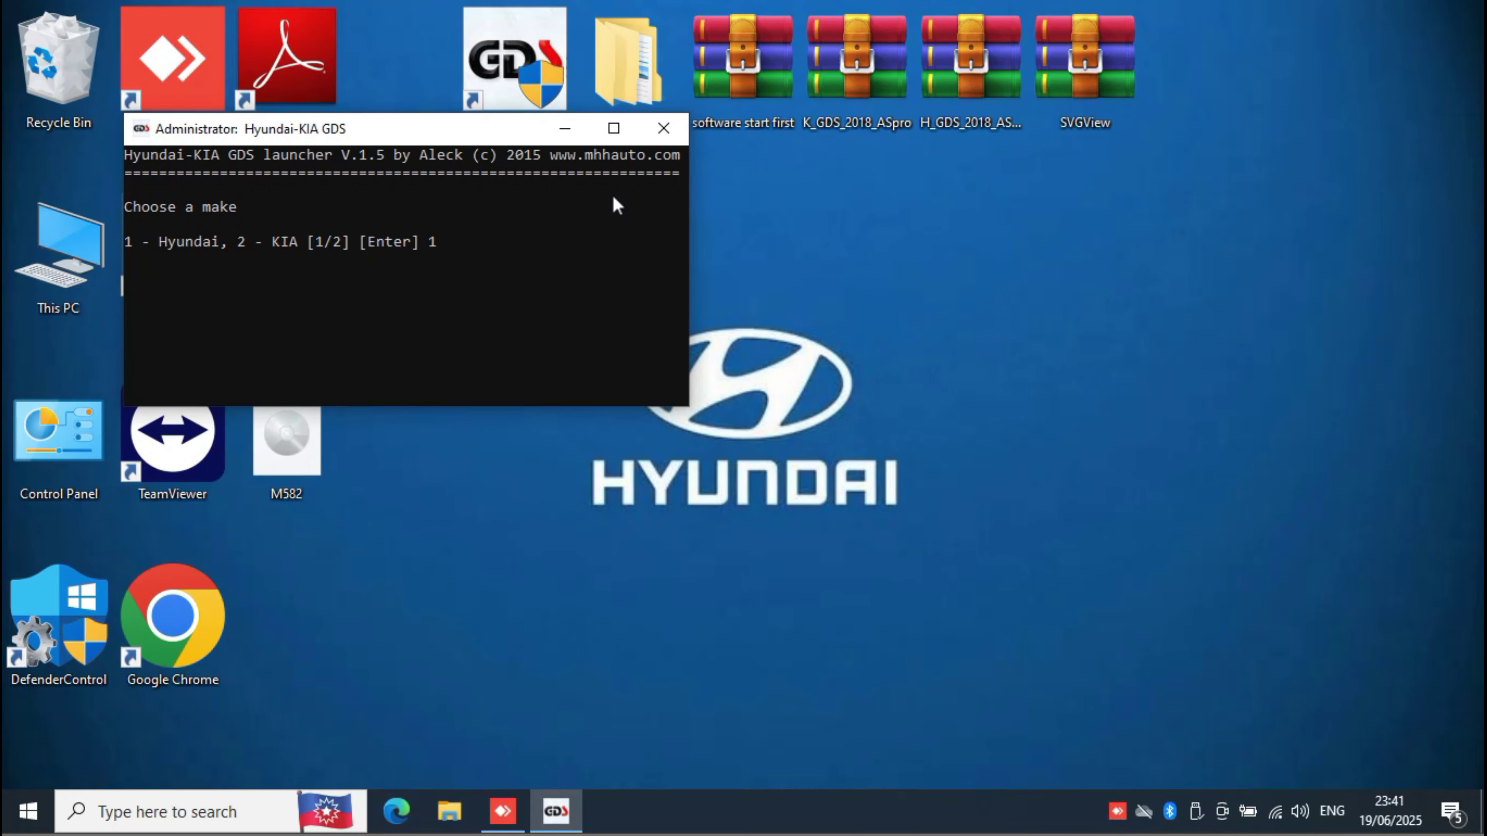
{"action": "key", "text": "Return"}
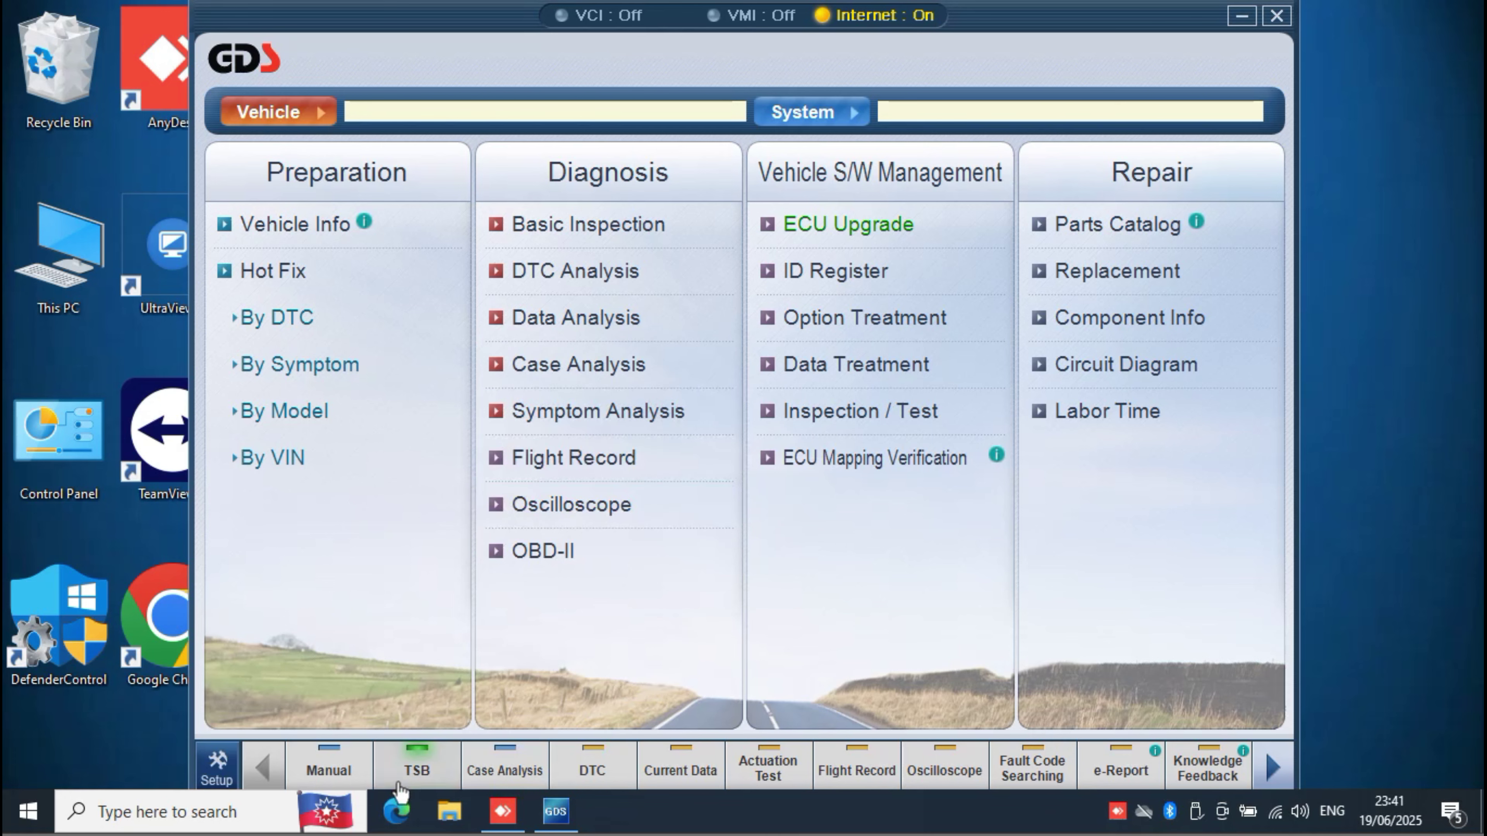
Step: Open the Hyundai manual library and select the Passenger ETM for the H-1 TRUCK(SR)
{"action": "left_click", "coordinate": [343, 766]}
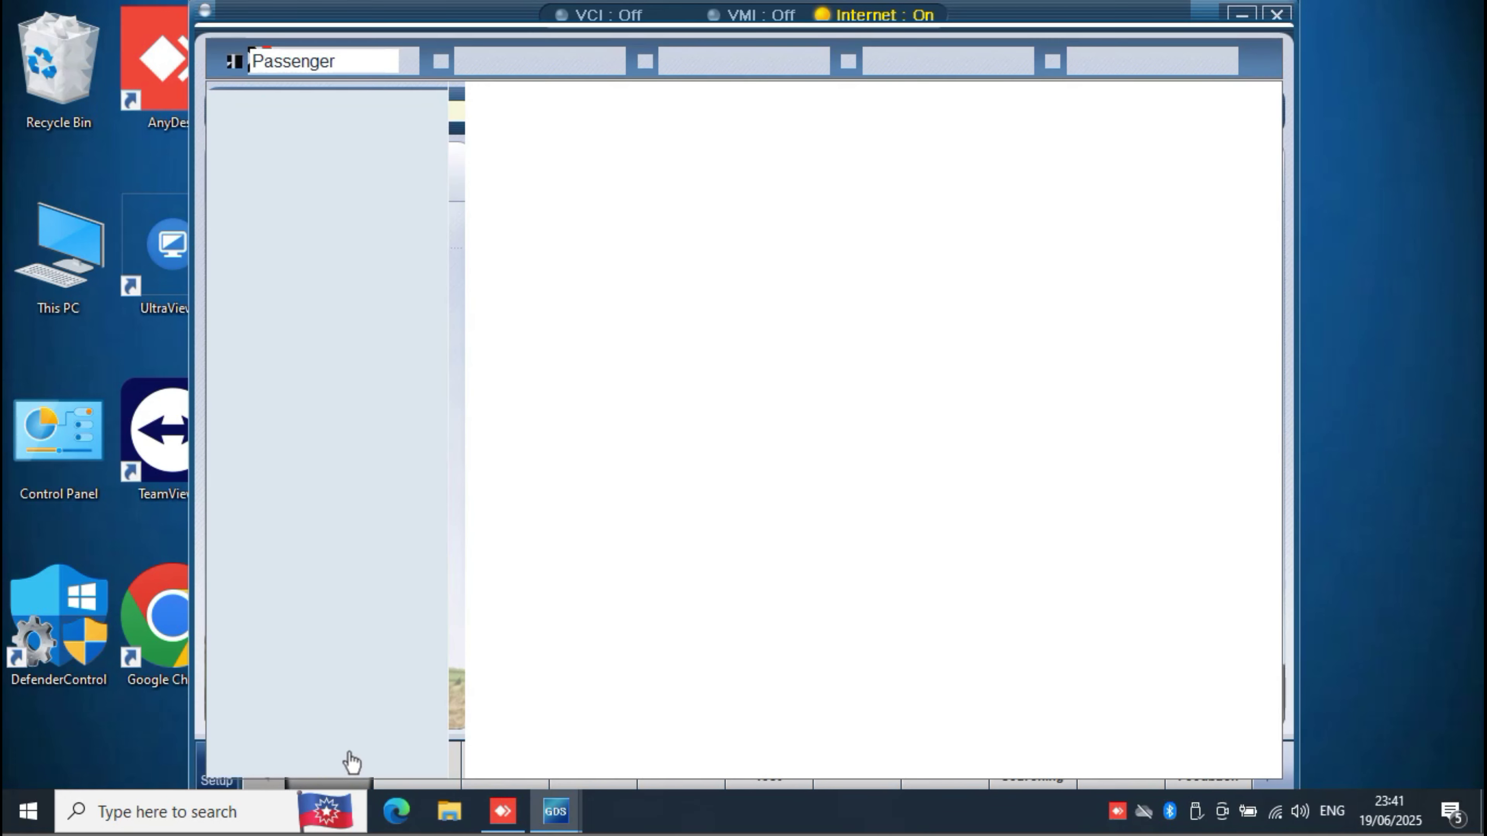
{"action": "left_click", "coordinate": [391, 73]}
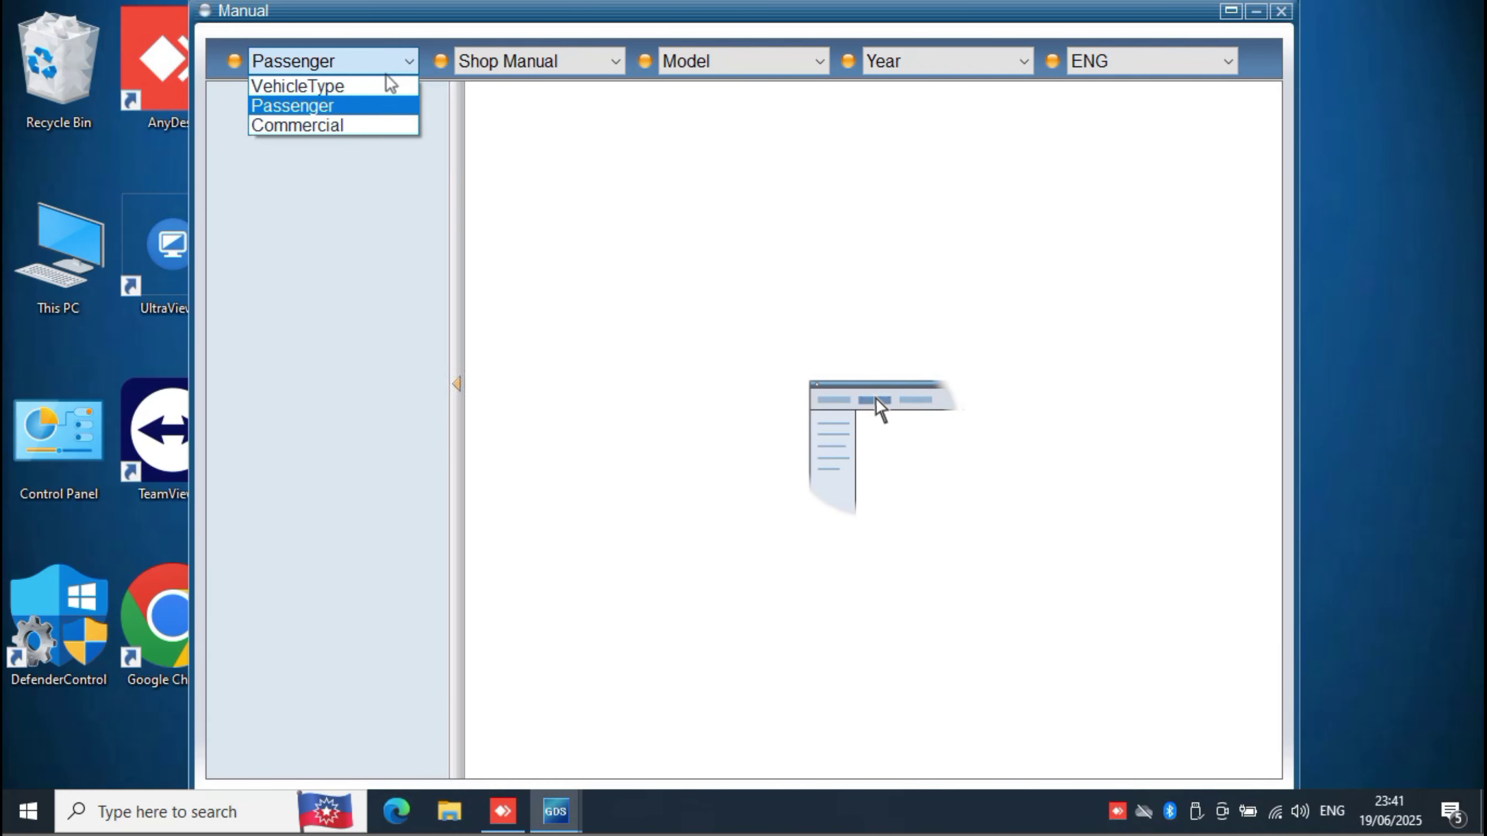
{"action": "left_click", "coordinate": [306, 124]}
{"action": "left_click", "coordinate": [344, 58]}
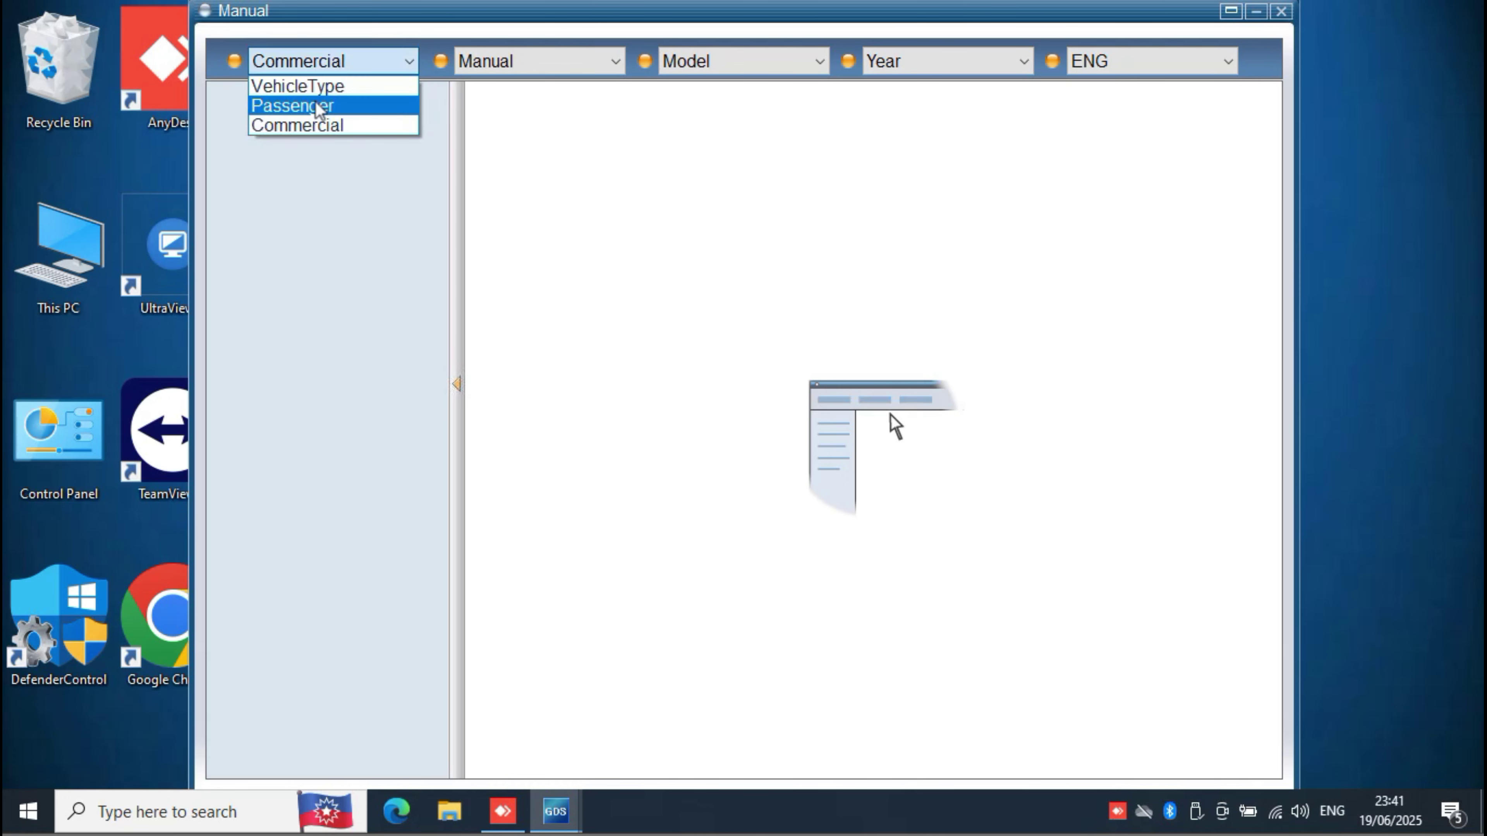
{"action": "left_click", "coordinate": [314, 102]}
{"action": "left_click", "coordinate": [538, 58]}
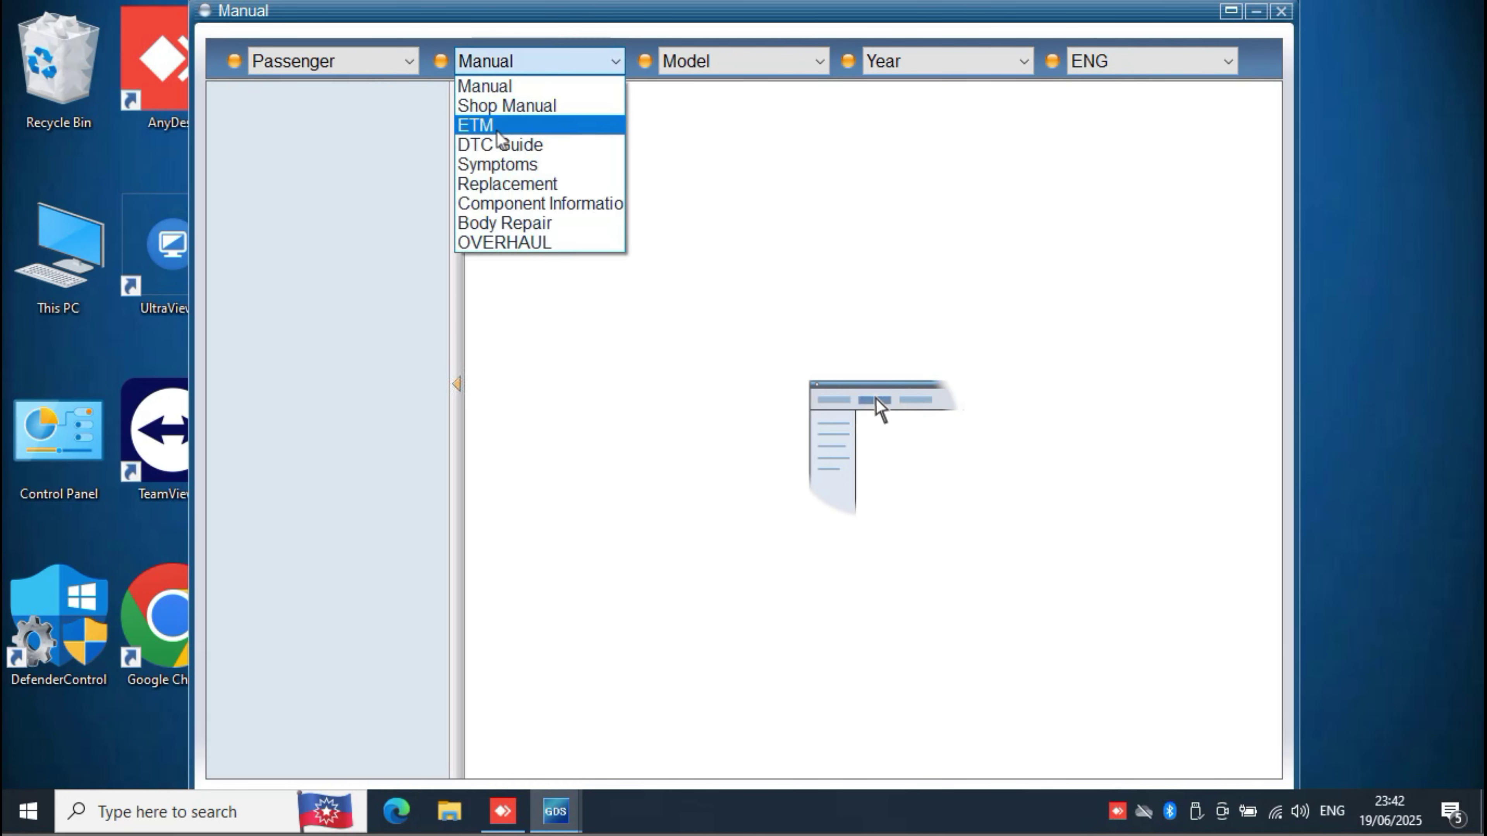
{"action": "left_click", "coordinate": [494, 125]}
{"action": "left_click", "coordinate": [808, 63]}
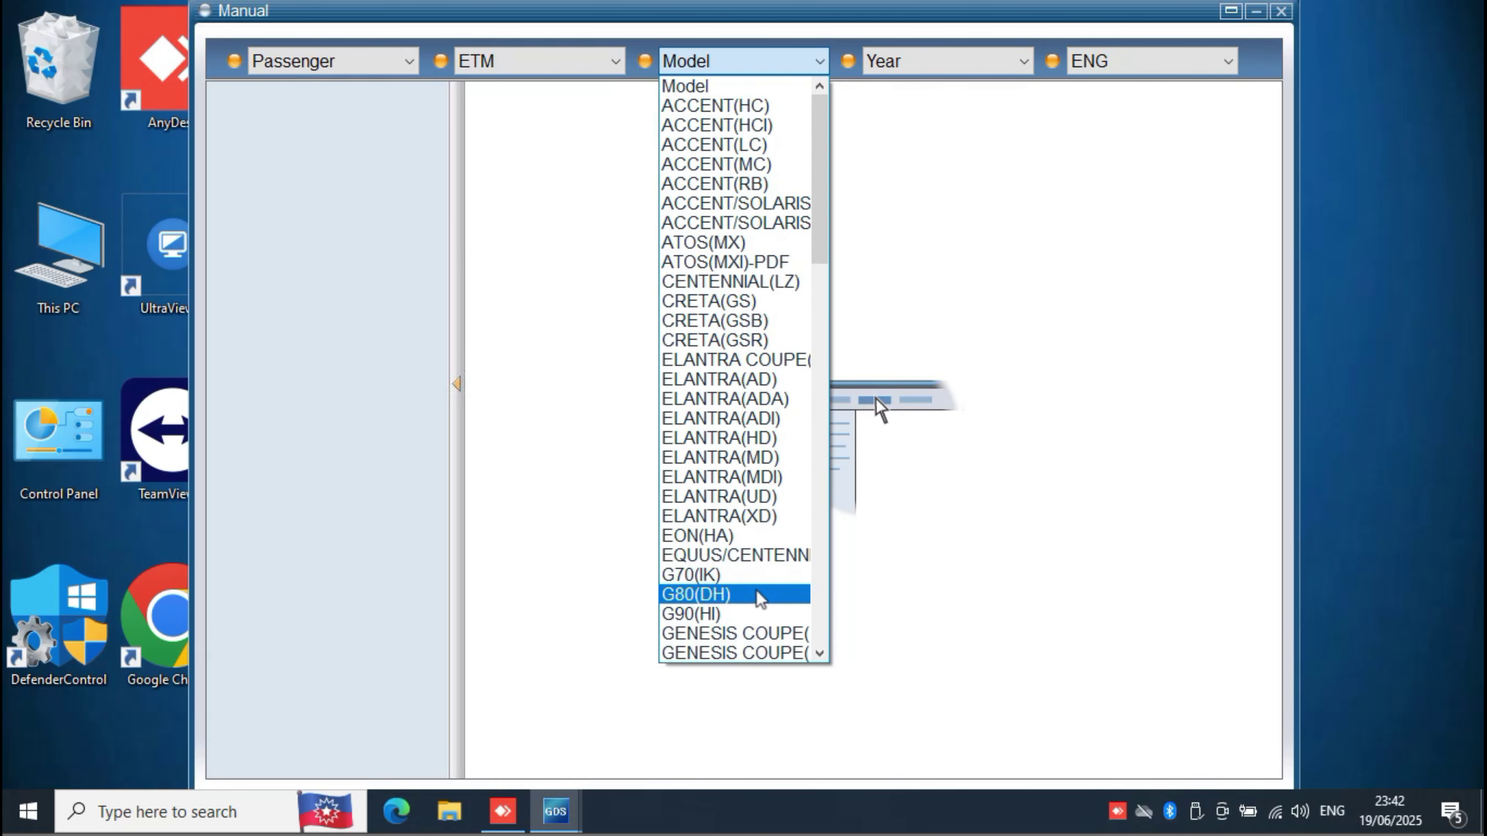
{"action": "scroll", "coordinate": [779, 585], "scroll_direction": "down", "scroll_amount": 4}
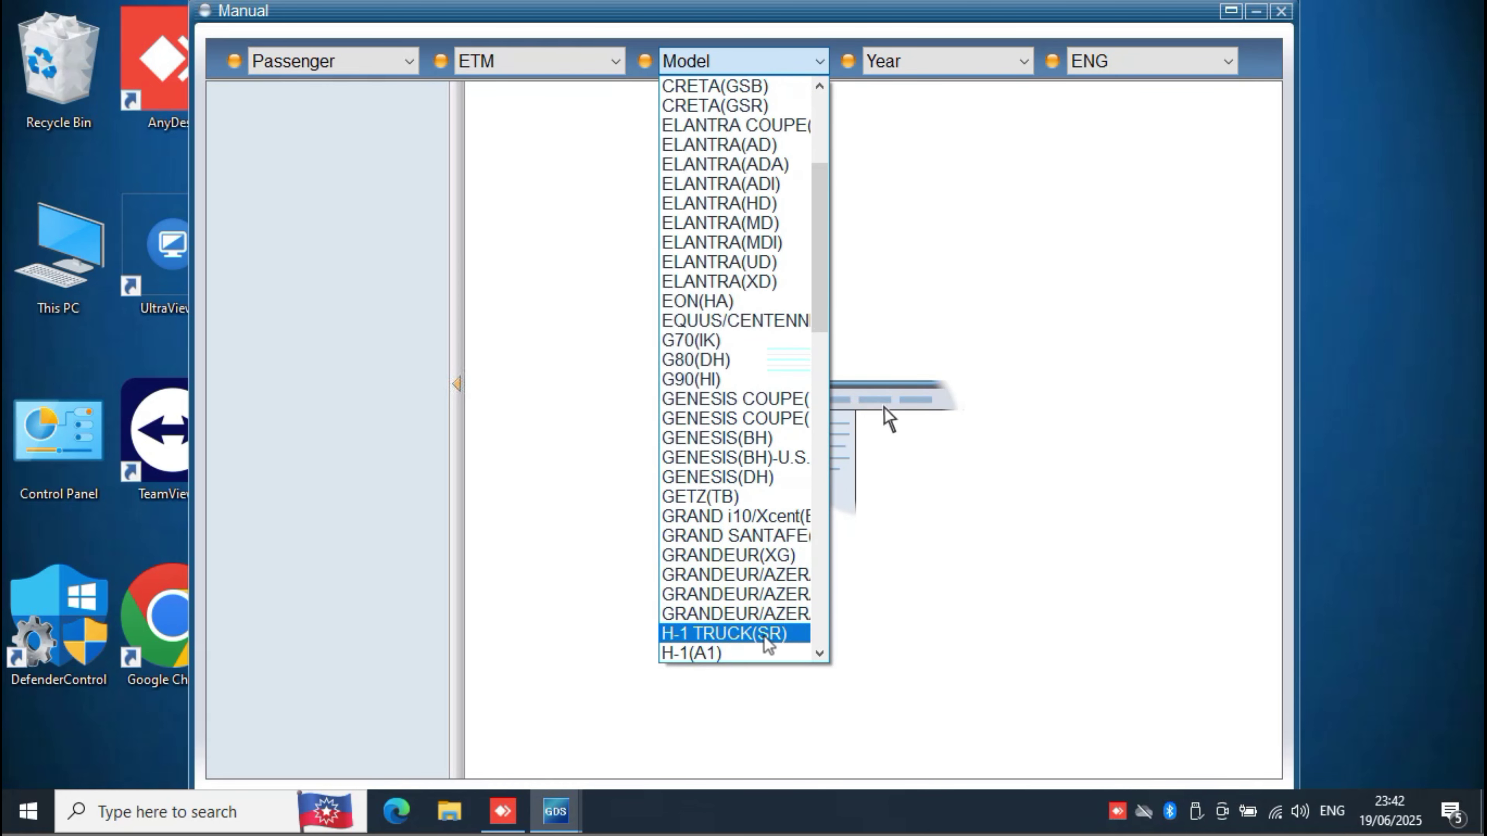
{"action": "left_click", "coordinate": [767, 634]}
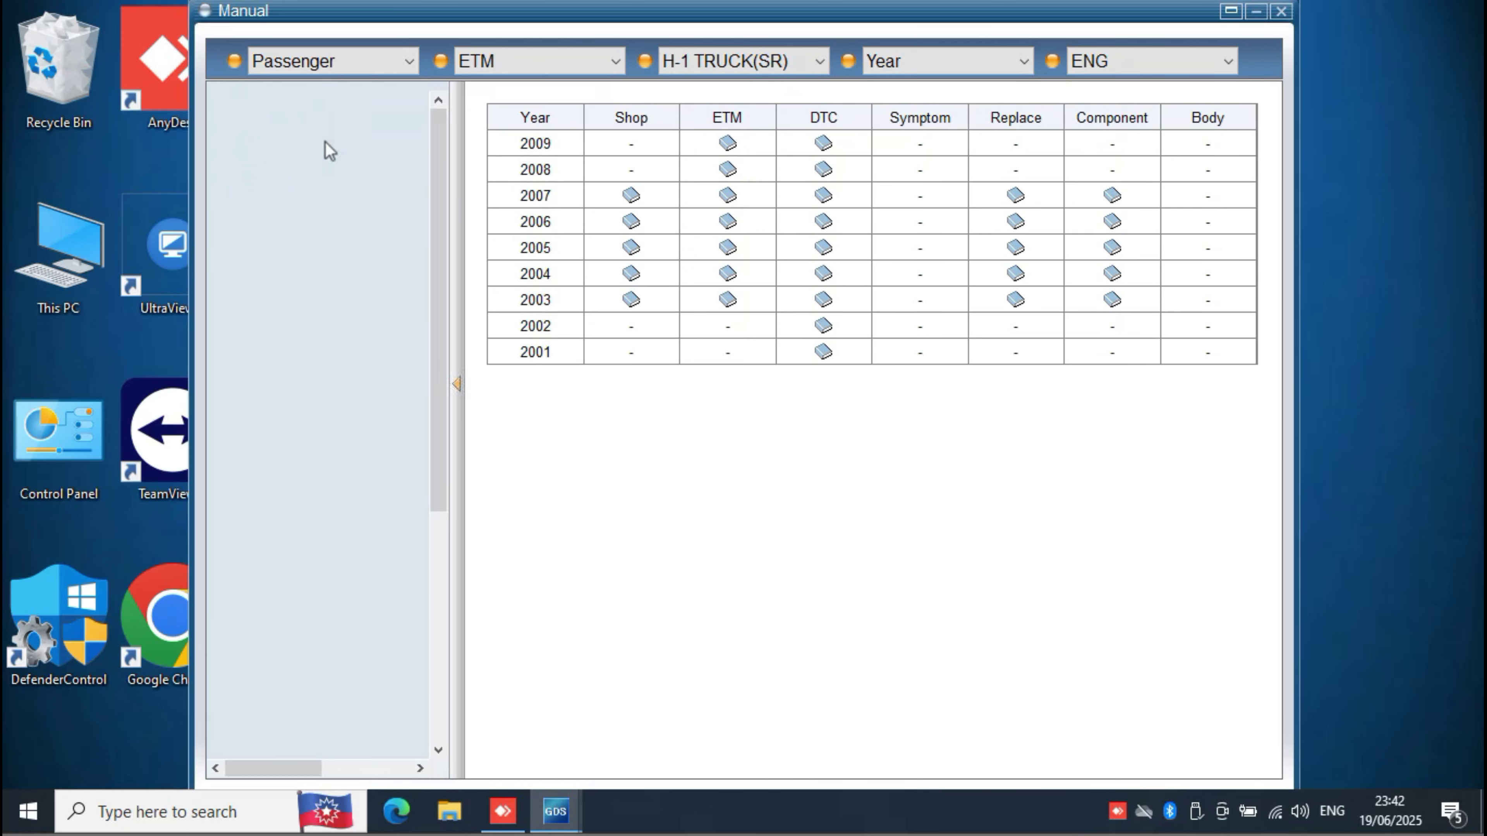
Step: View pages 1 and 2 of the Starting System schematic for the 2007 D 2.5 TCI
{"action": "left_click", "coordinate": [331, 275]}
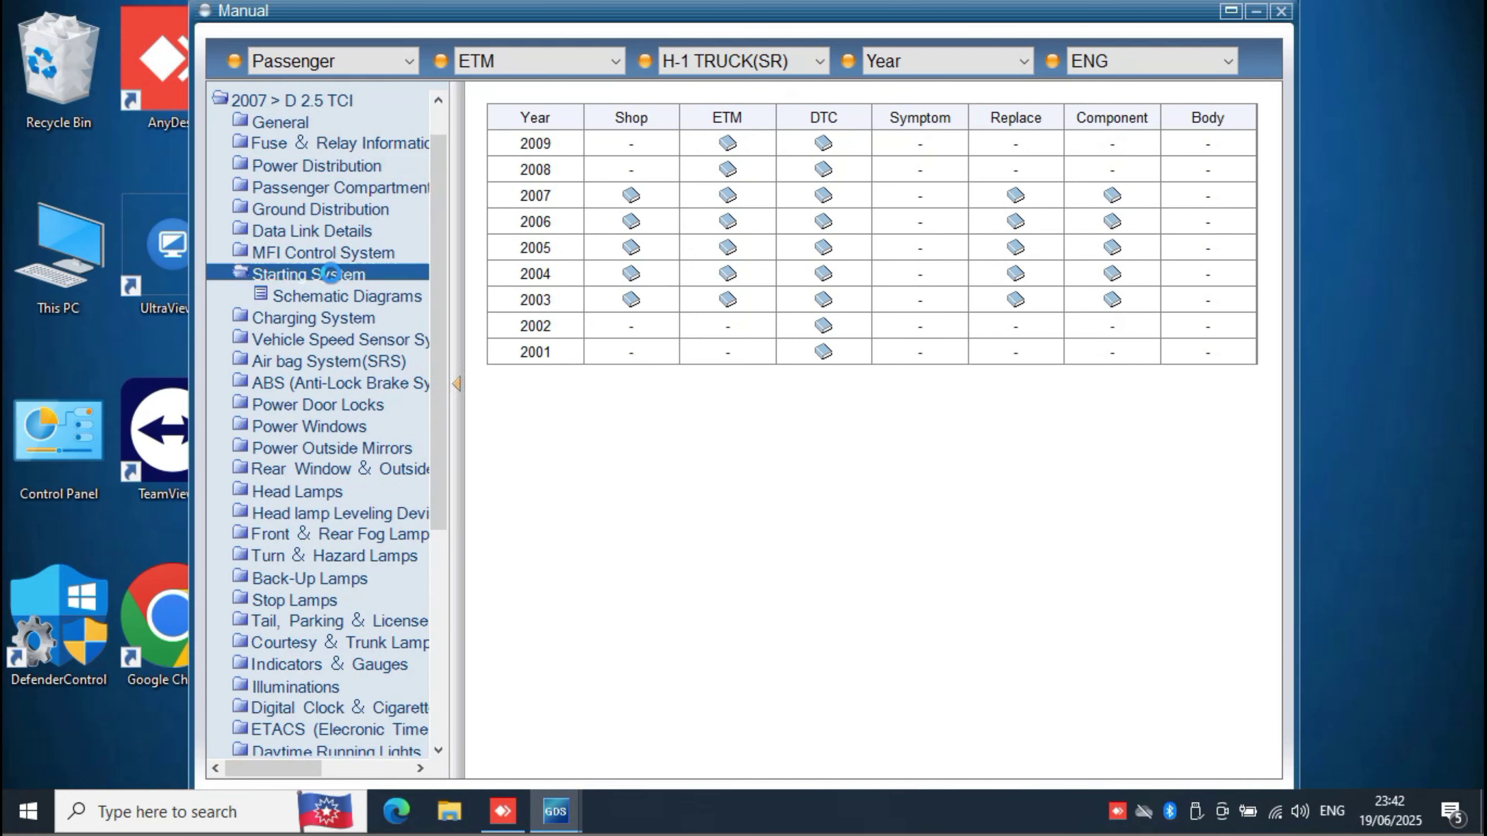
{"action": "left_click", "coordinate": [724, 496]}
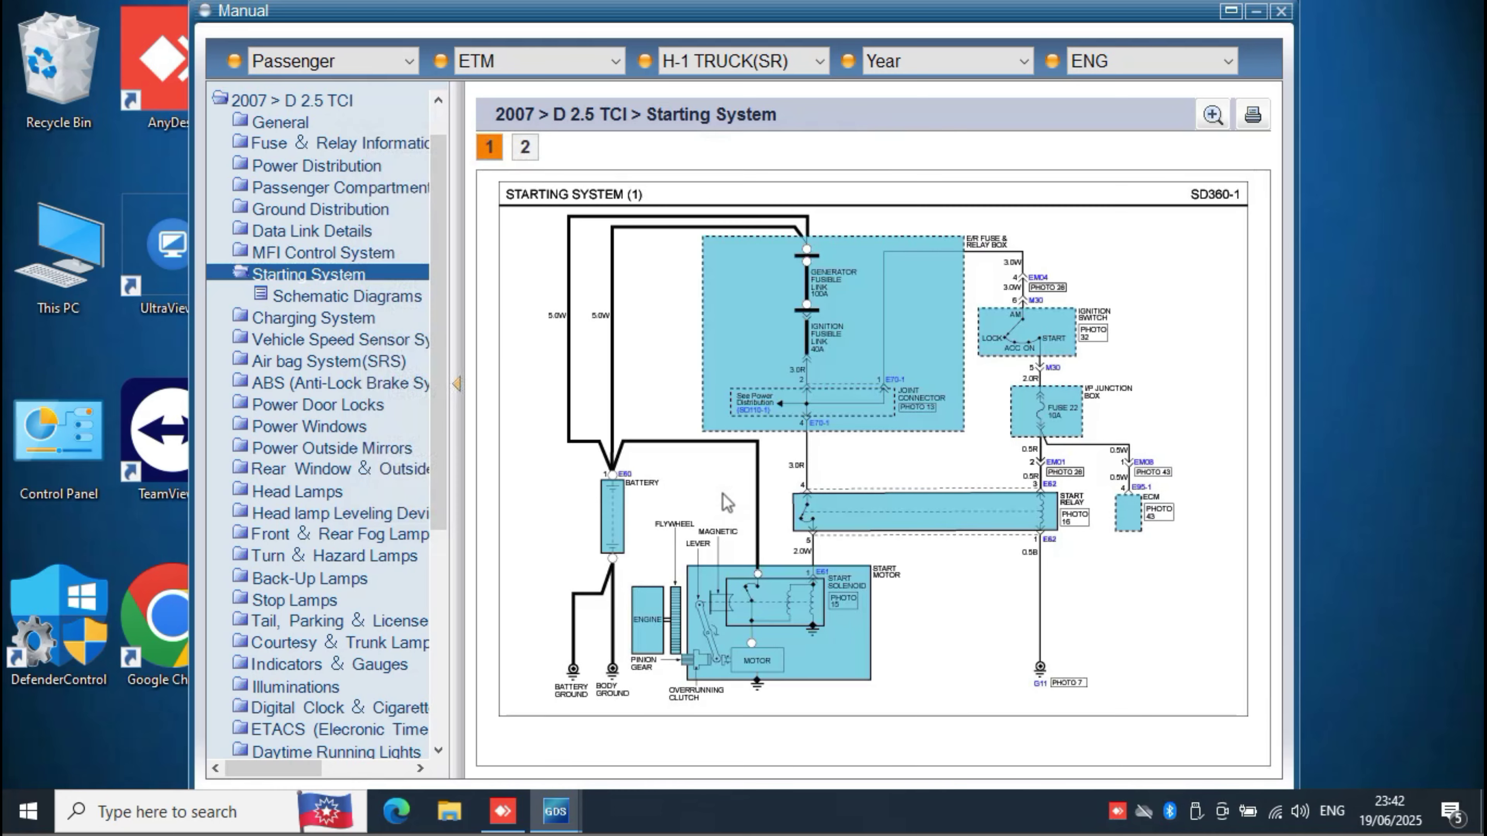
{"action": "left_click", "coordinate": [525, 147]}
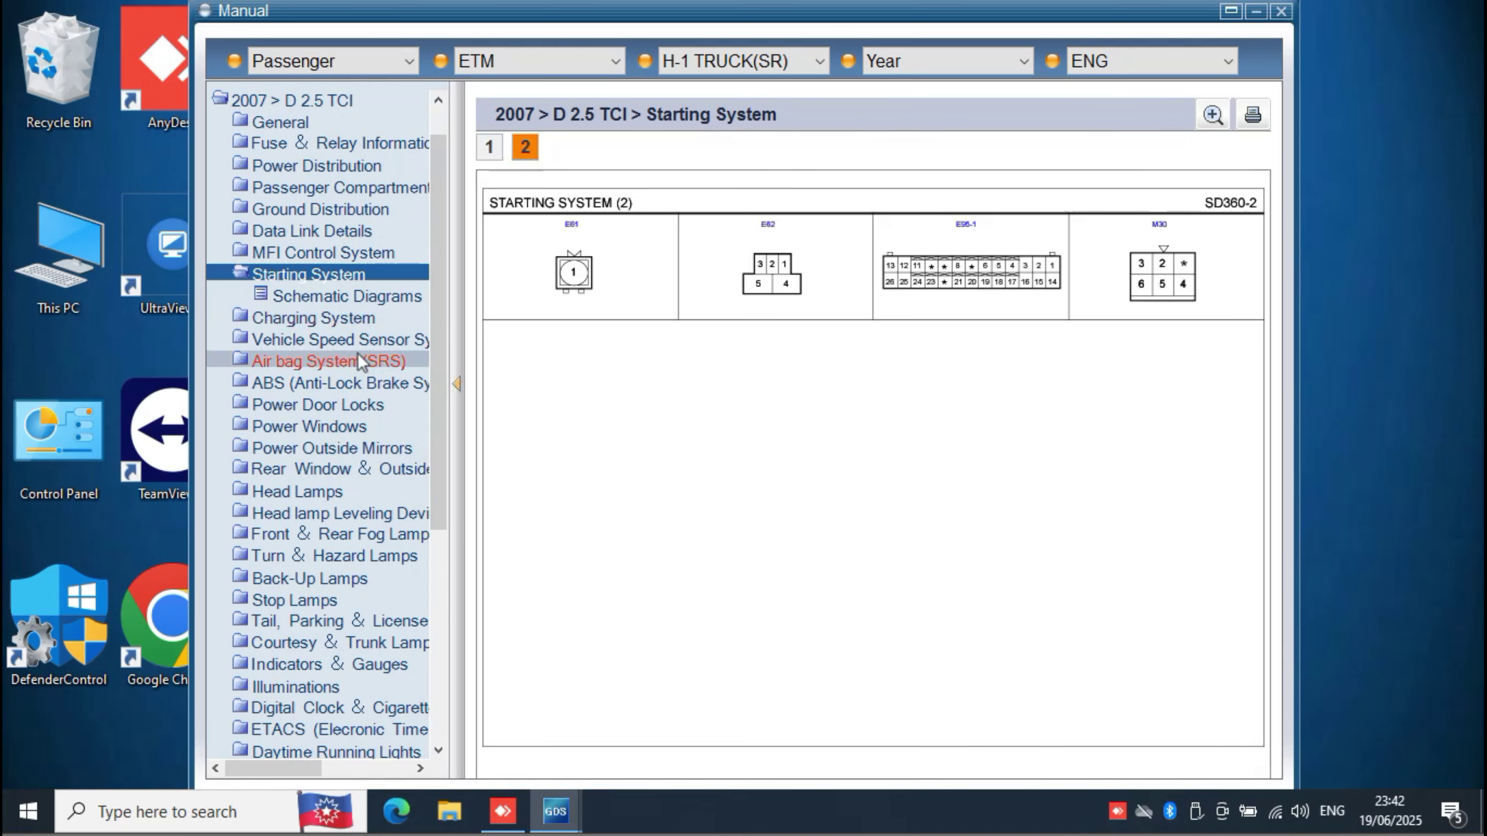
Step: Browse the H-1 TRUCK(SR) schematics from Air bag System through door locks, windows, mirrors, headlamp leveling, fog and turn lamps to Back-Up Lamps
{"action": "left_click", "coordinate": [362, 364]}
{"action": "left_click", "coordinate": [385, 386]}
{"action": "left_click", "coordinate": [392, 426]}
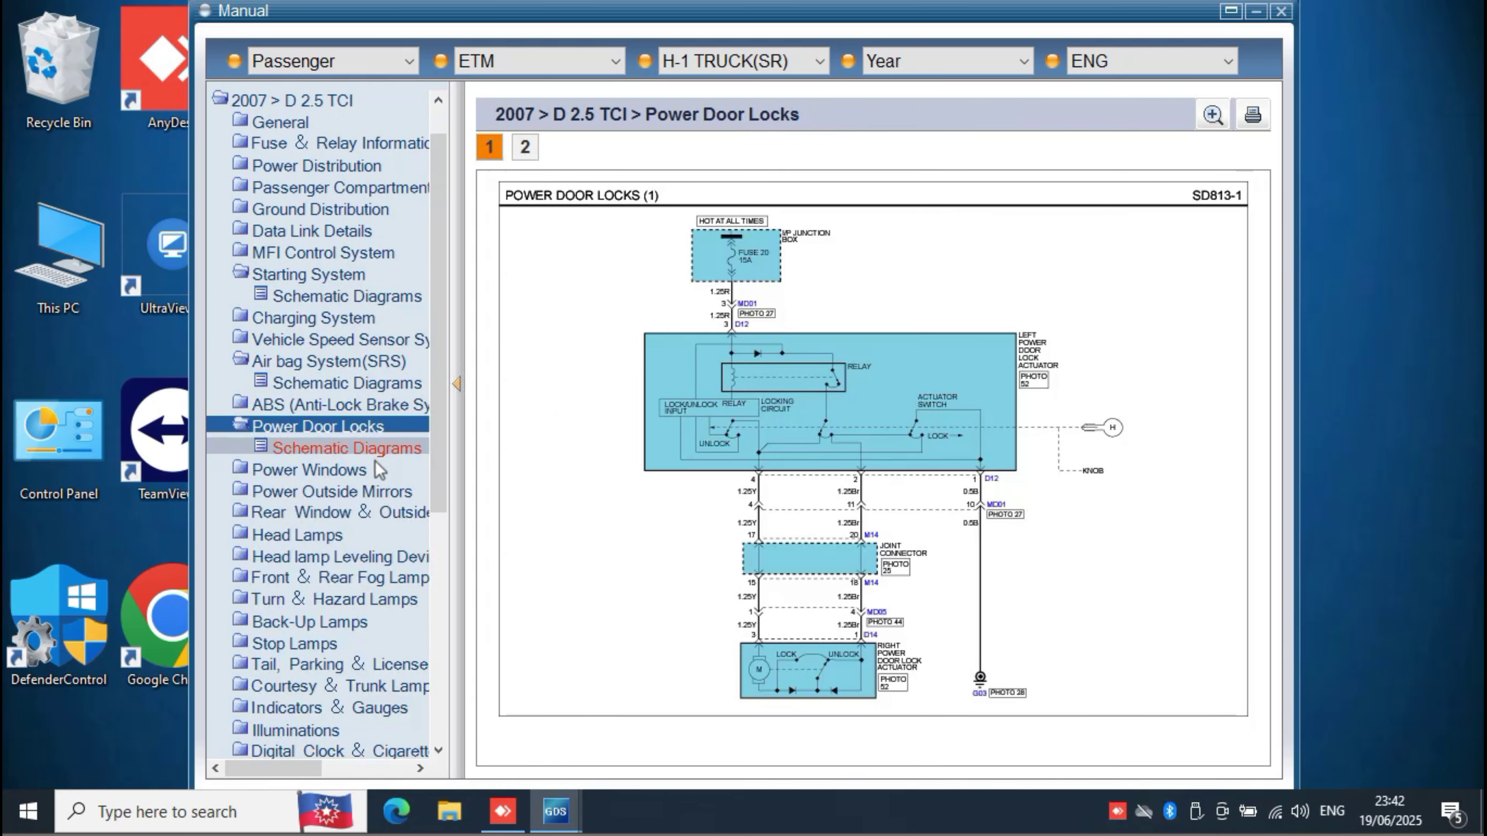
{"action": "left_click", "coordinate": [382, 469]}
{"action": "left_click", "coordinate": [375, 514]}
{"action": "left_click", "coordinate": [375, 600]}
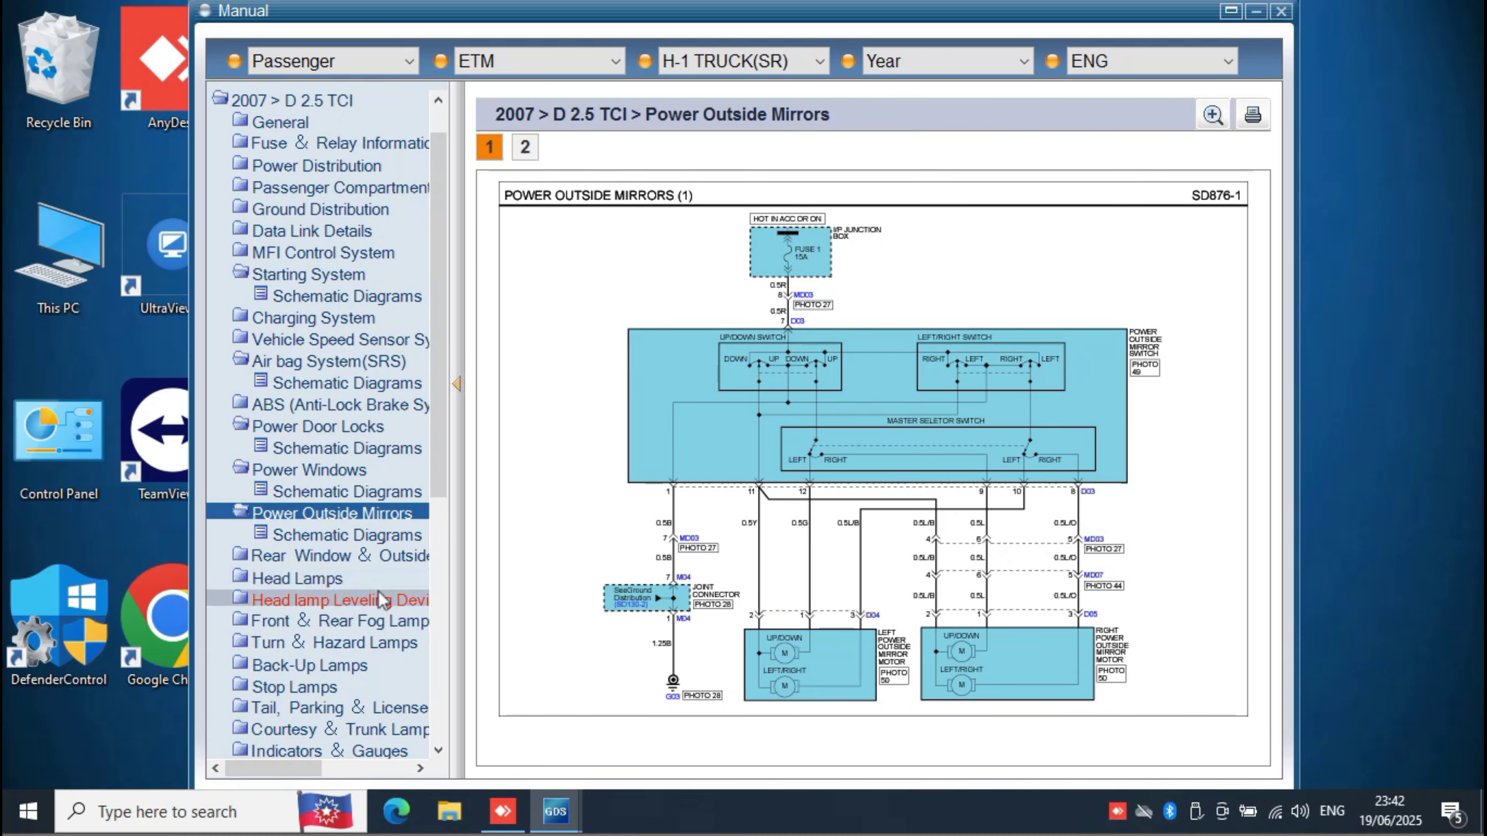
{"action": "left_click", "coordinate": [350, 643]}
{"action": "left_click", "coordinate": [349, 687]}
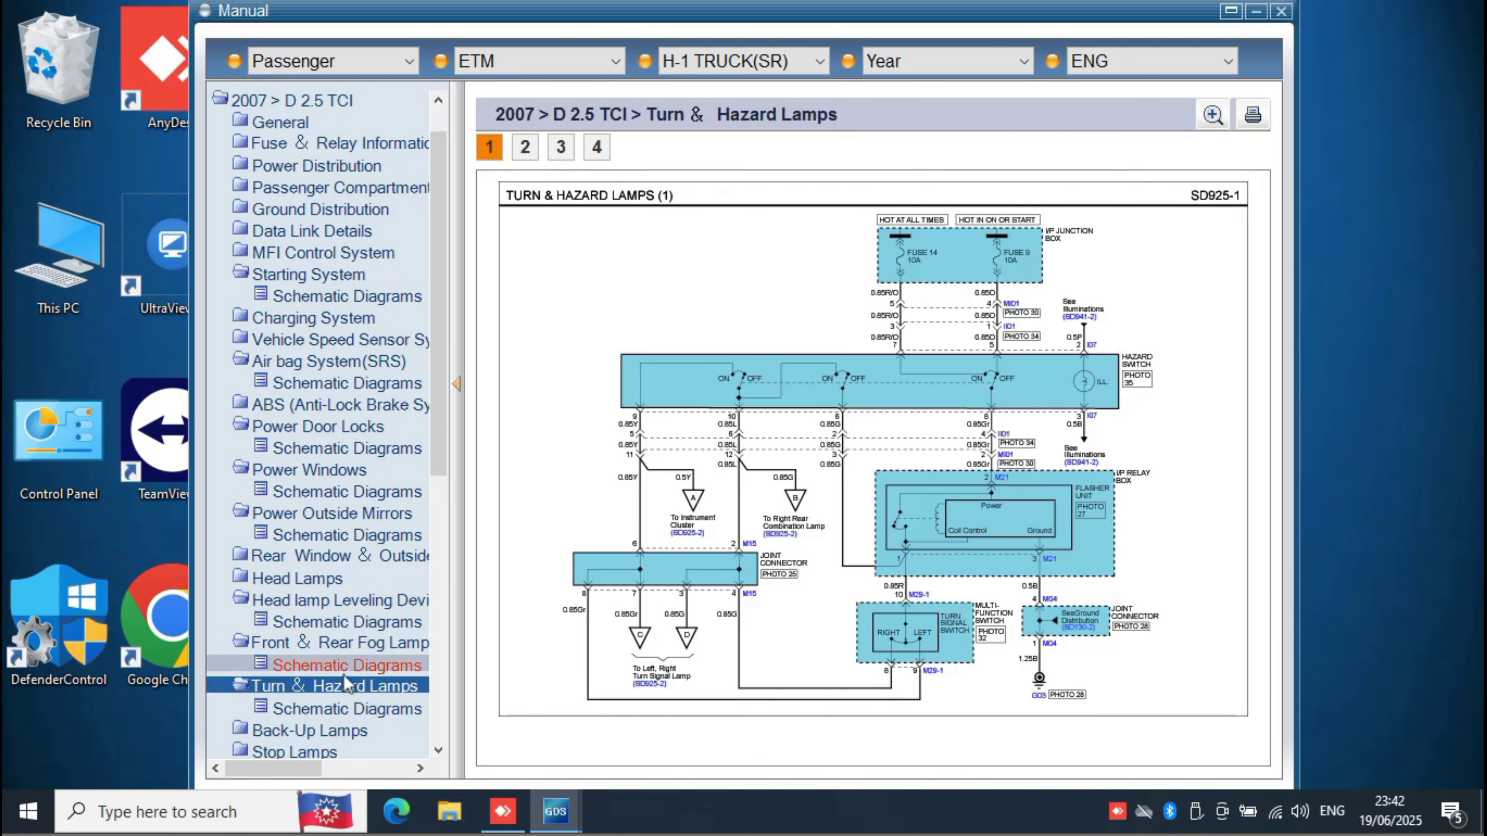
{"action": "left_click", "coordinate": [326, 732]}
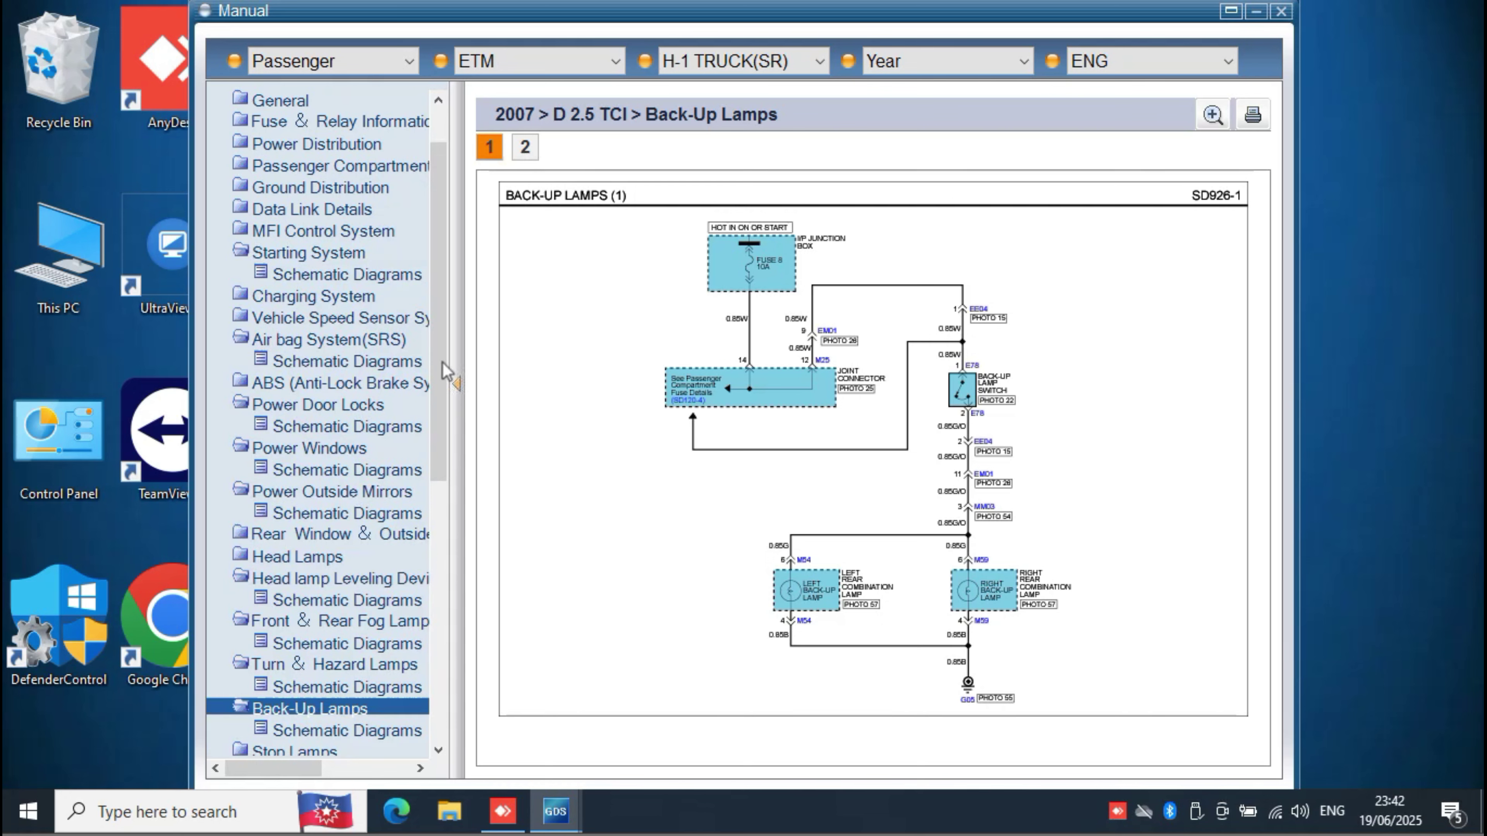
Step: Switch the manual library to the Commercial ETM for the HD120(VB)
{"action": "left_click", "coordinate": [404, 61]}
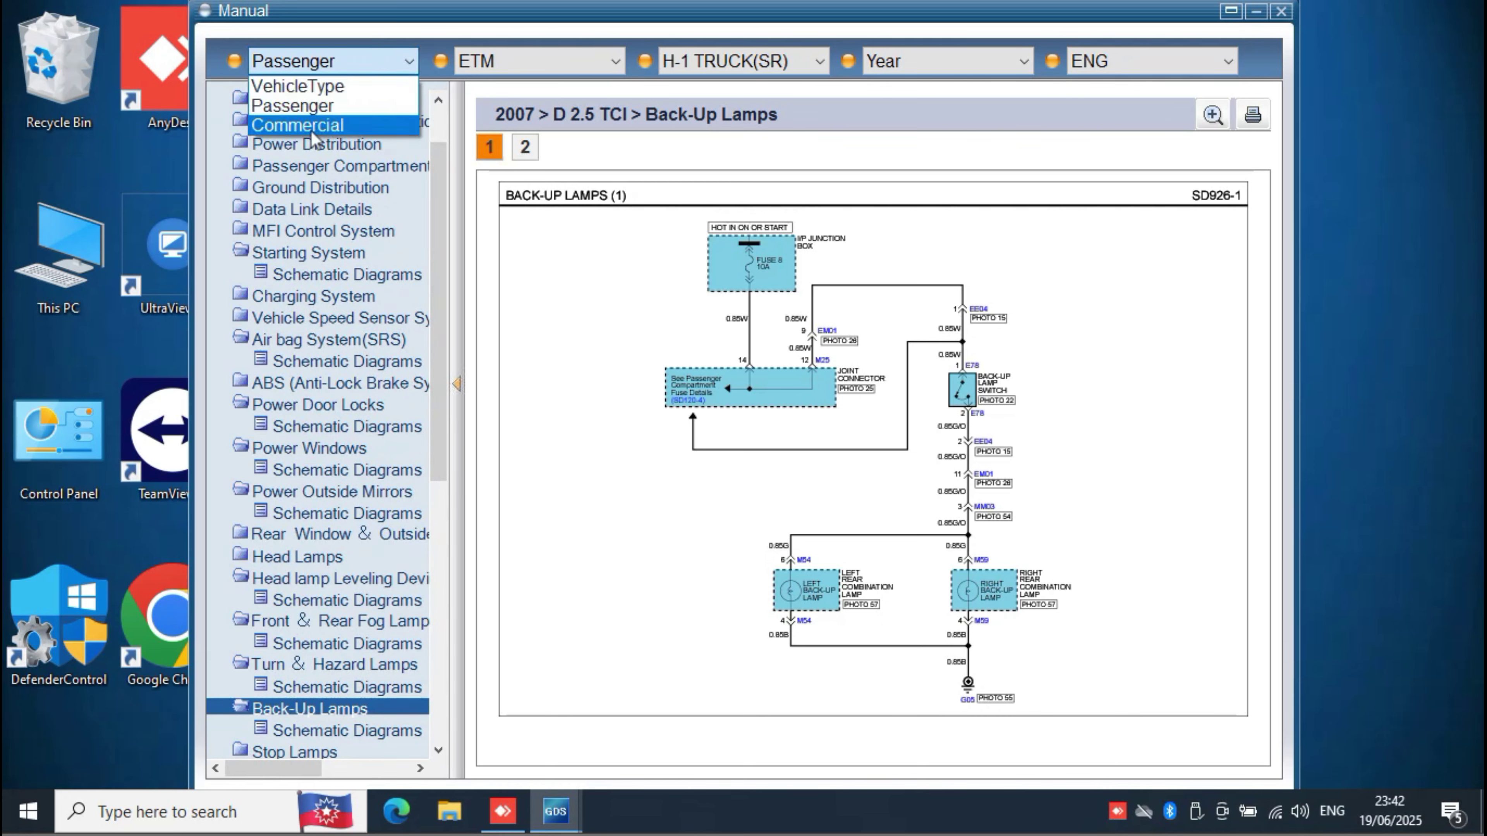
{"action": "left_click", "coordinate": [332, 124]}
{"action": "left_click", "coordinate": [490, 66]}
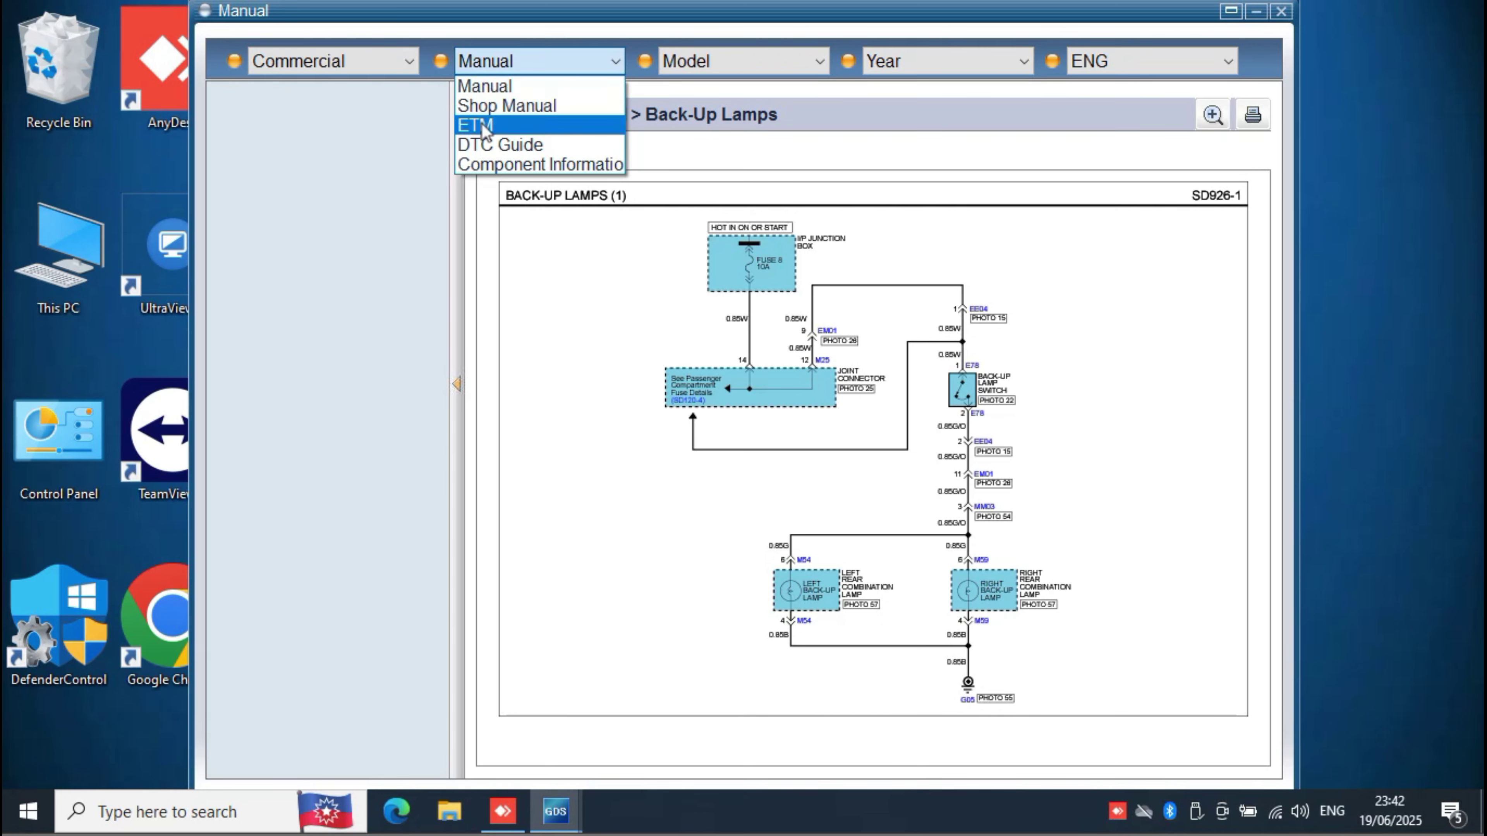
{"action": "left_click", "coordinate": [475, 125]}
{"action": "left_click", "coordinate": [720, 69]}
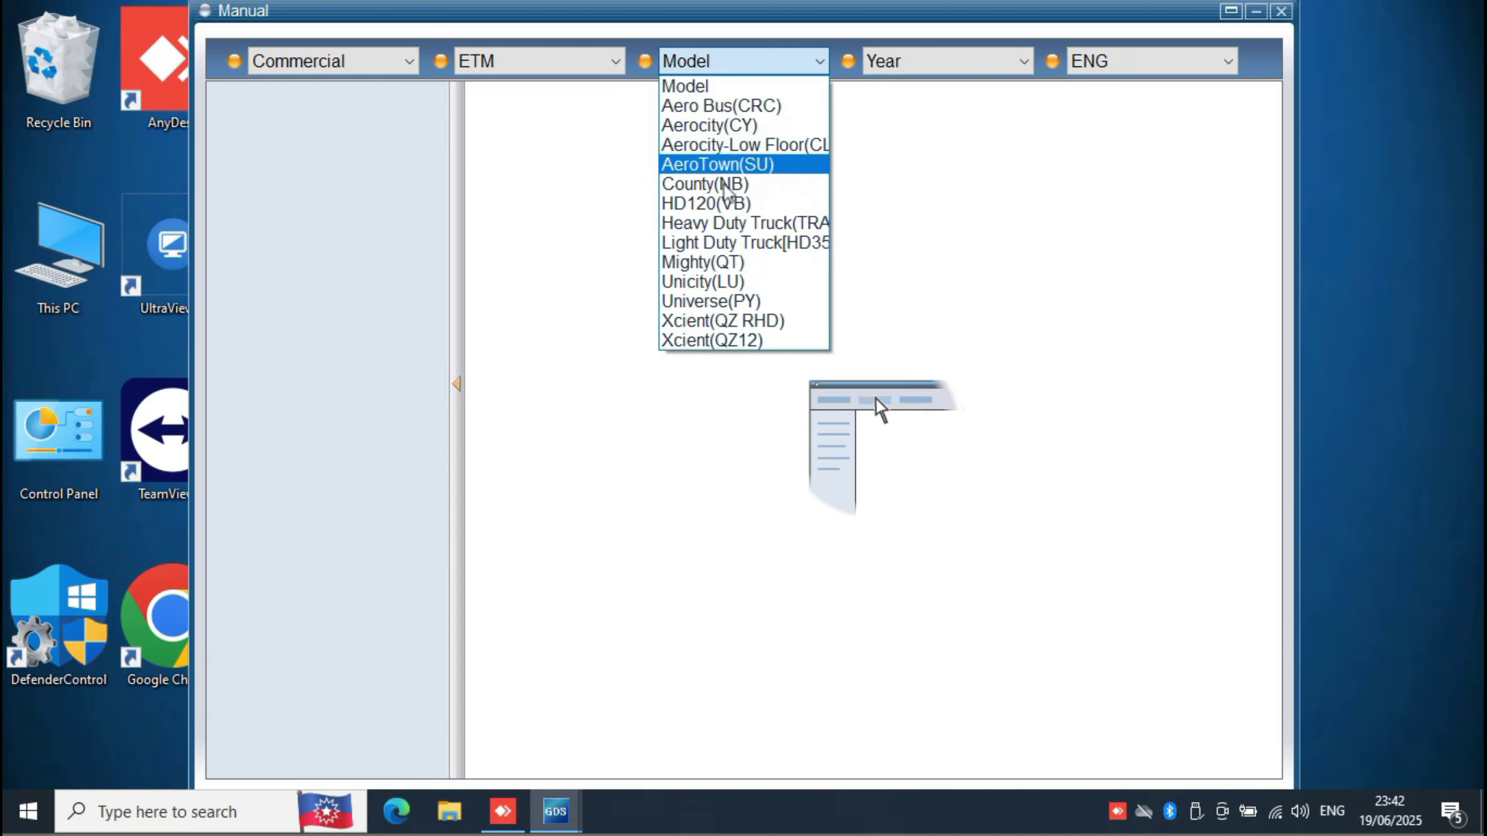
{"action": "left_click", "coordinate": [706, 203]}
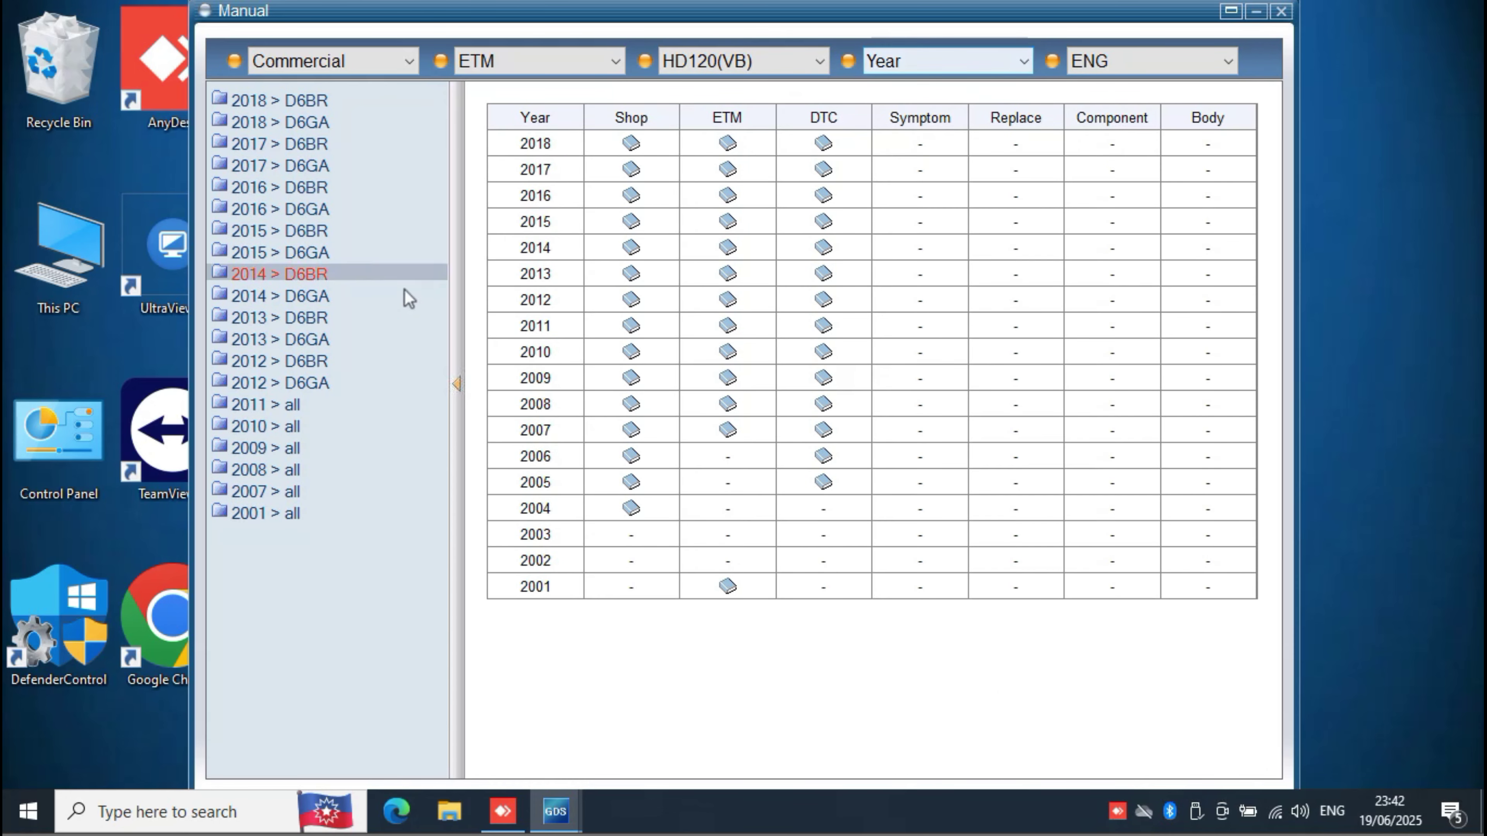
Step: Open the Introduction under General in the 2014 D6GA manual
{"action": "left_click", "coordinate": [323, 295]}
{"action": "left_click", "coordinate": [310, 319]}
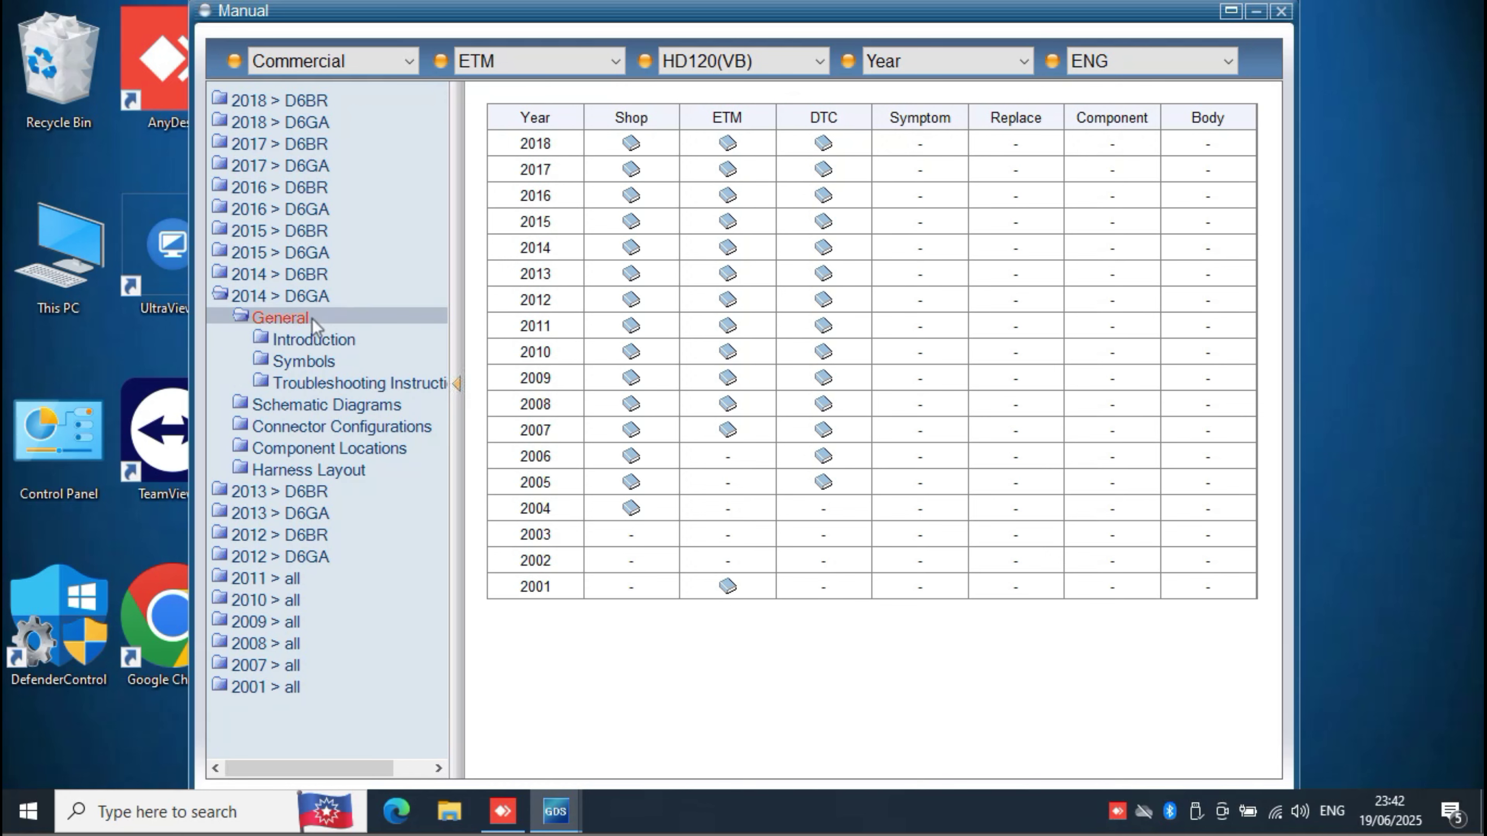
{"action": "left_click", "coordinate": [314, 337]}
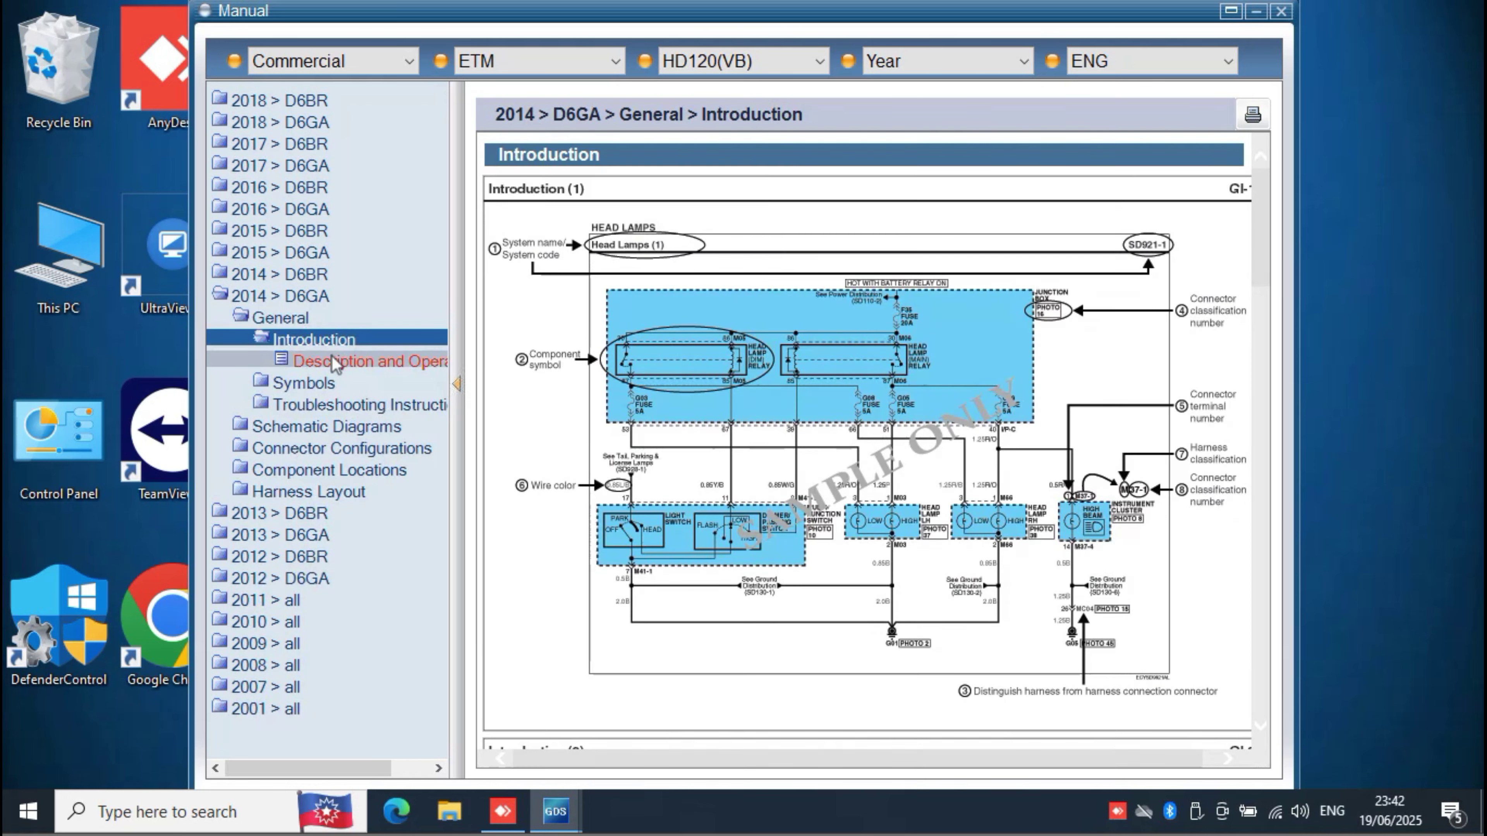
Step: View the 2014 D6GA Body Electrical System schematics for Illuminations and Power Door Locks, paging through the door lock diagrams to page 4
{"action": "left_click", "coordinate": [355, 426]}
{"action": "left_click", "coordinate": [351, 448]}
{"action": "left_click", "coordinate": [351, 492]}
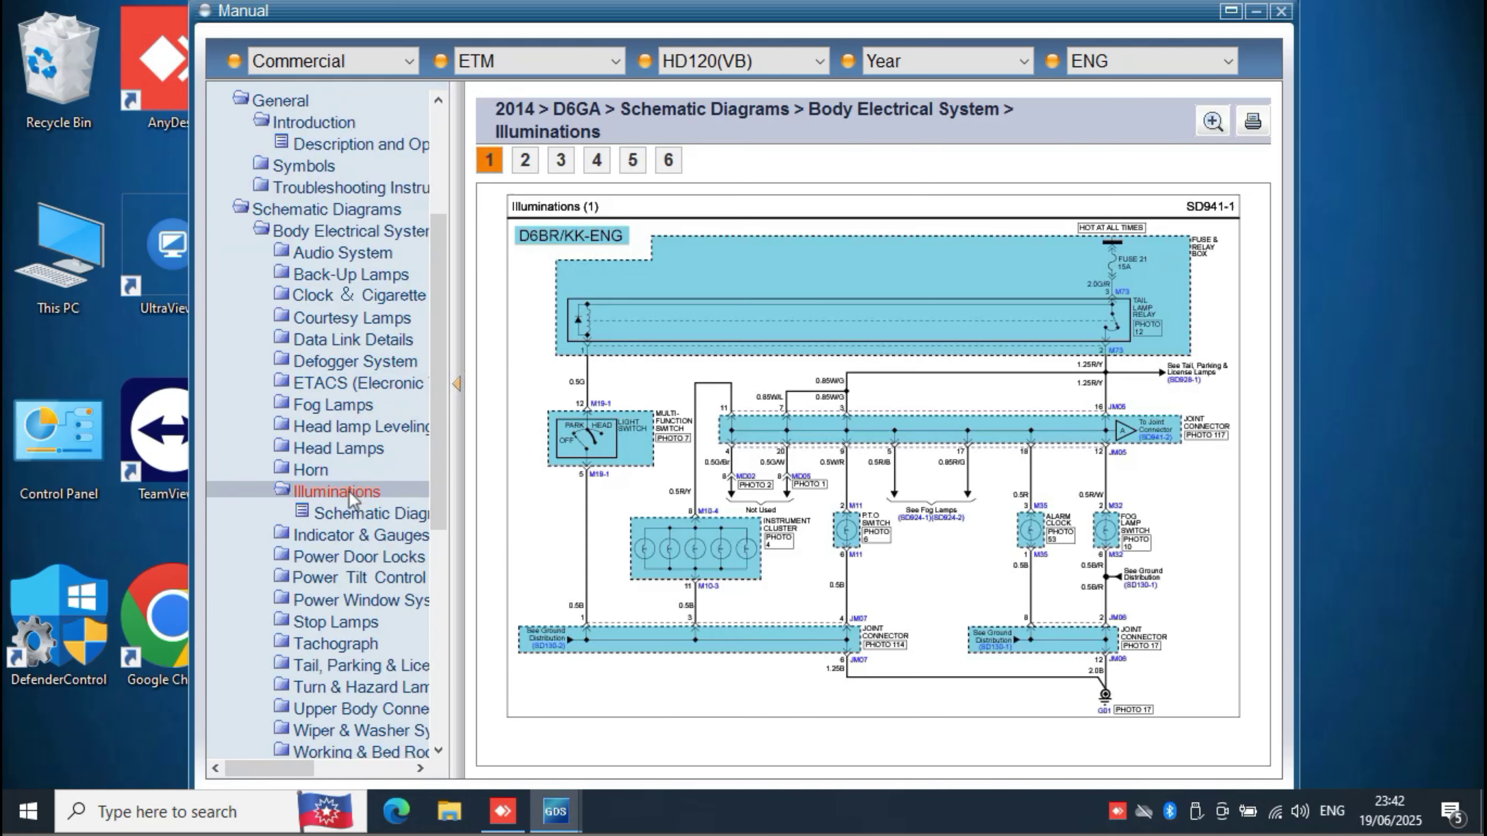
{"action": "left_click", "coordinate": [358, 556]}
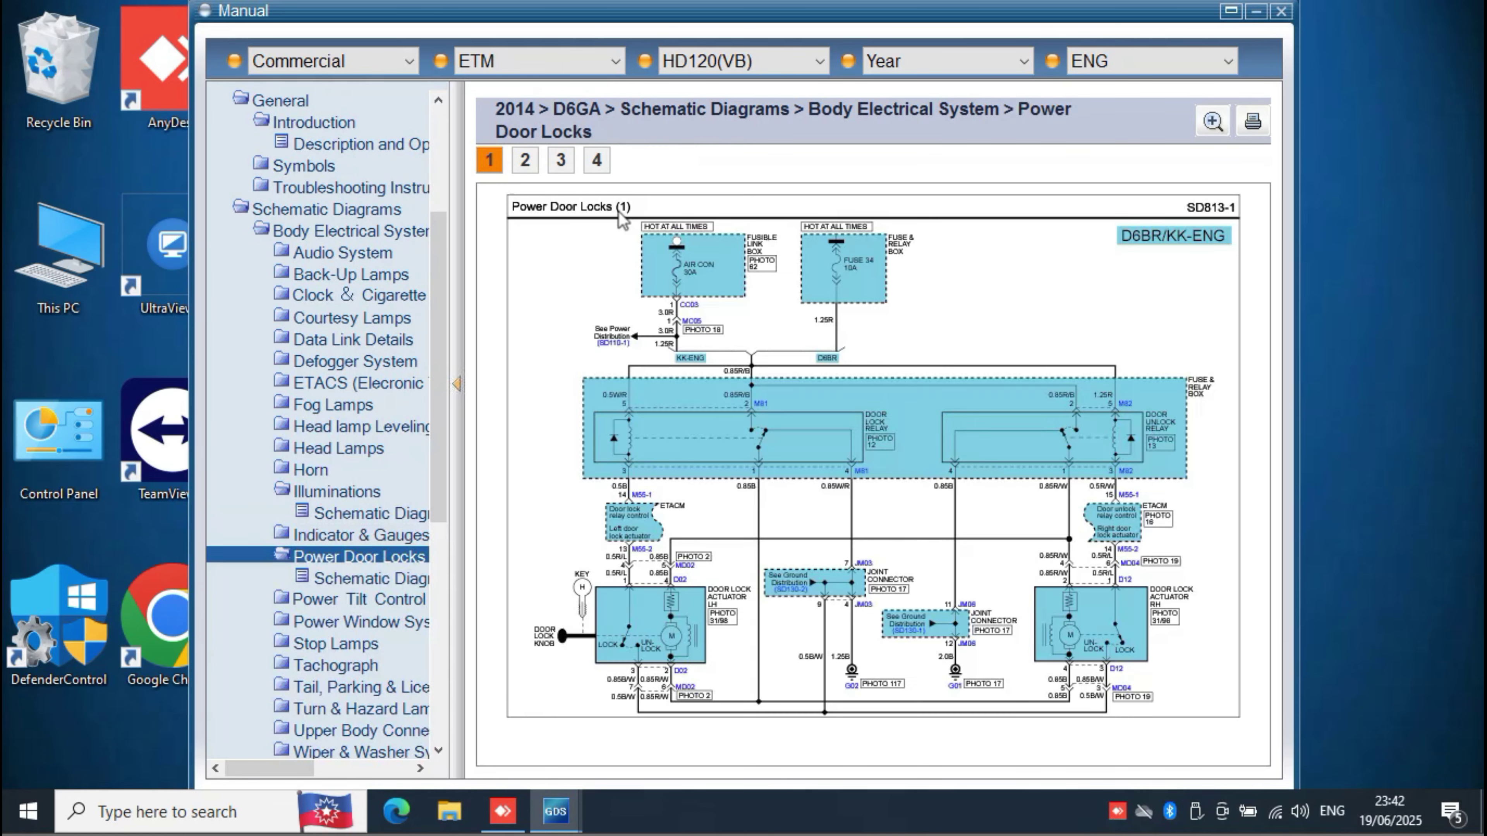
{"action": "left_click", "coordinate": [534, 160]}
{"action": "left_click", "coordinate": [559, 160]}
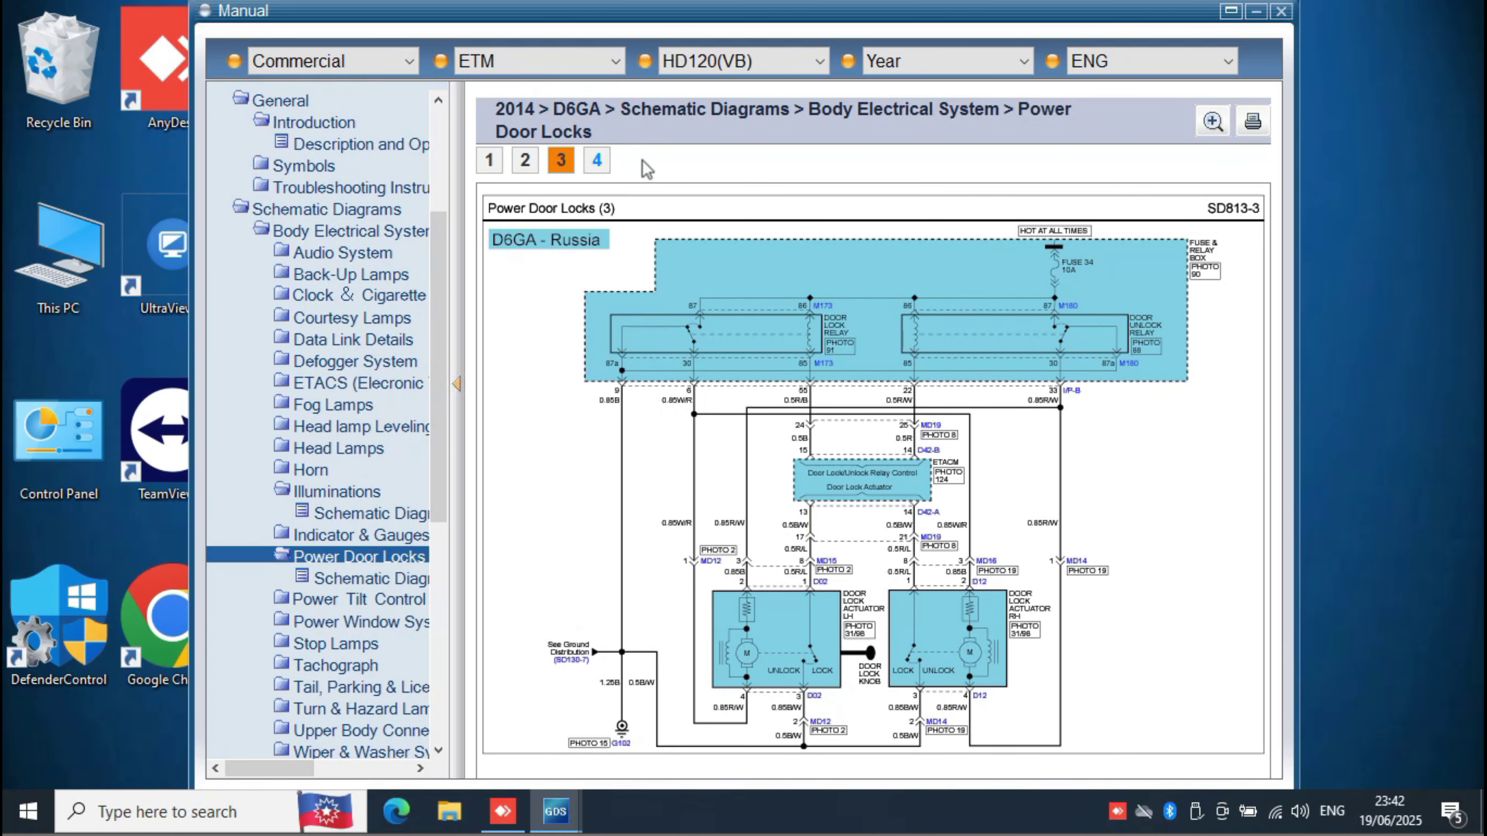
{"action": "left_click", "coordinate": [597, 160]}
Step: Close the manual window and exit the Hyundai GDS program
{"action": "left_click", "coordinate": [1280, 12]}
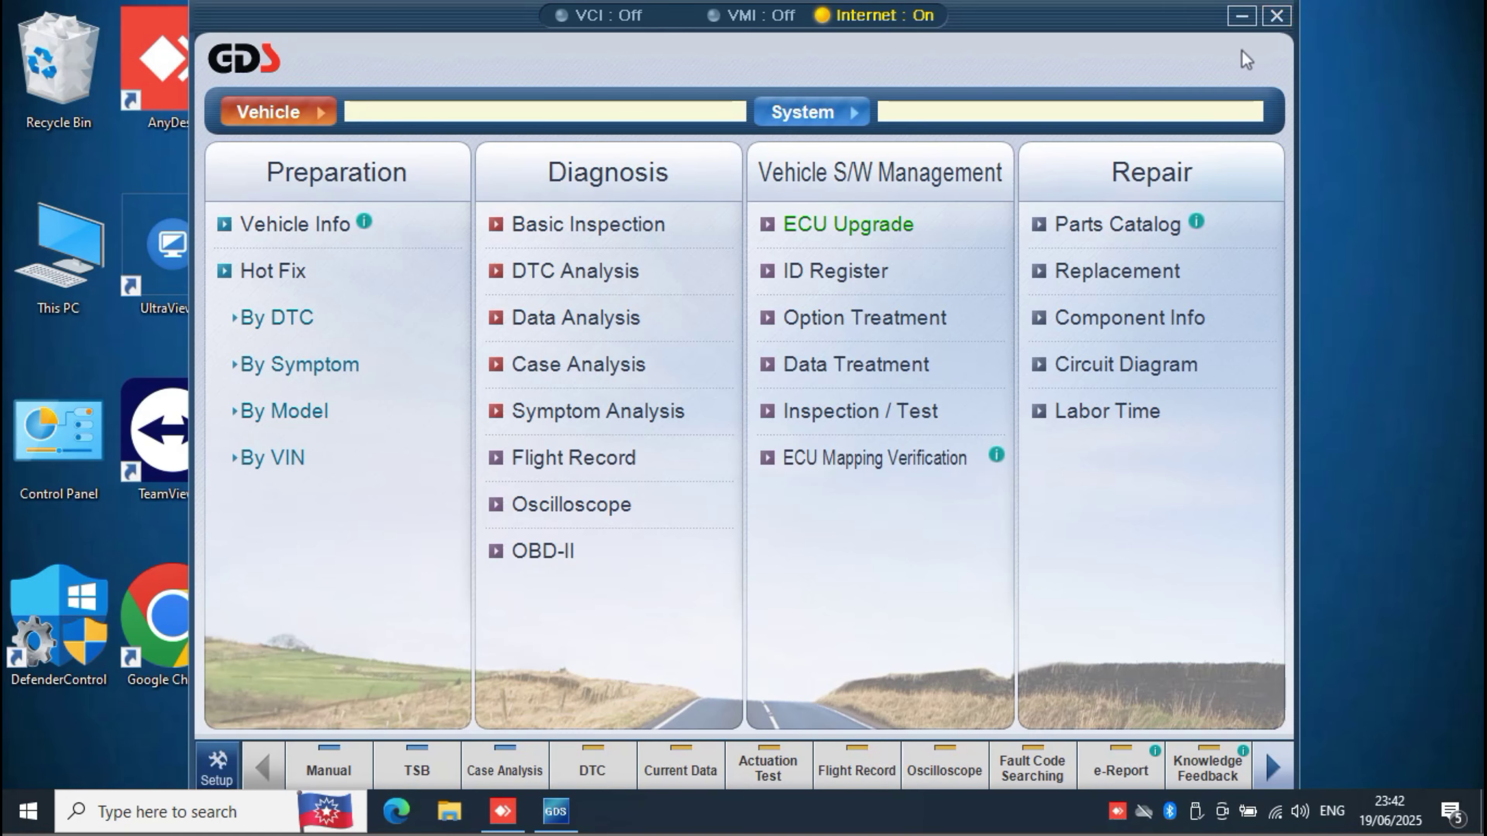
{"action": "left_click", "coordinate": [1277, 16]}
{"action": "left_click", "coordinate": [654, 557]}
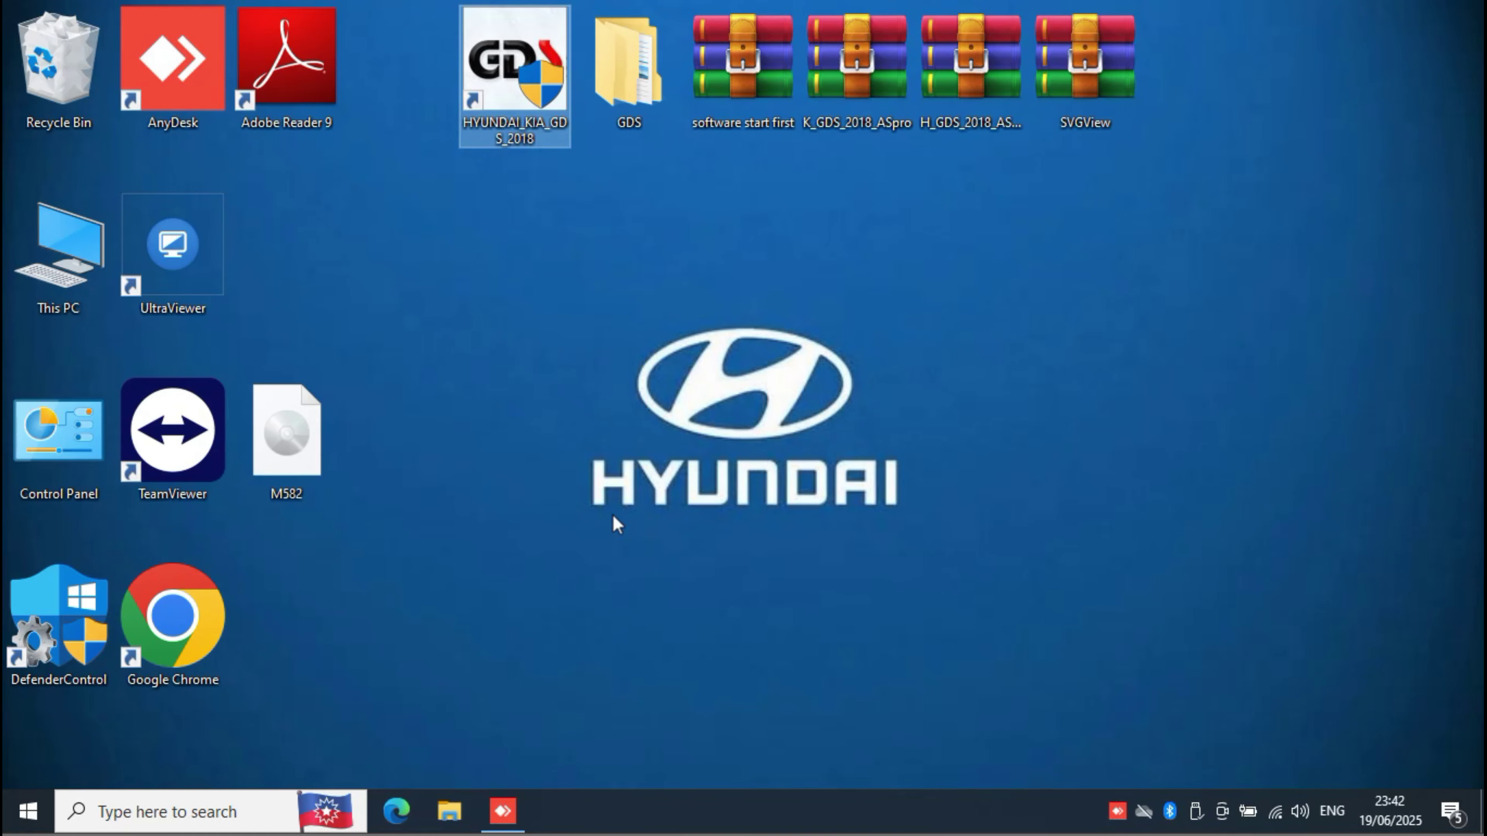
Step: Run the HYUNDAI_KIA_GDS_2018 launcher with make 2 - KIA
{"action": "double_click", "coordinate": [518, 59]}
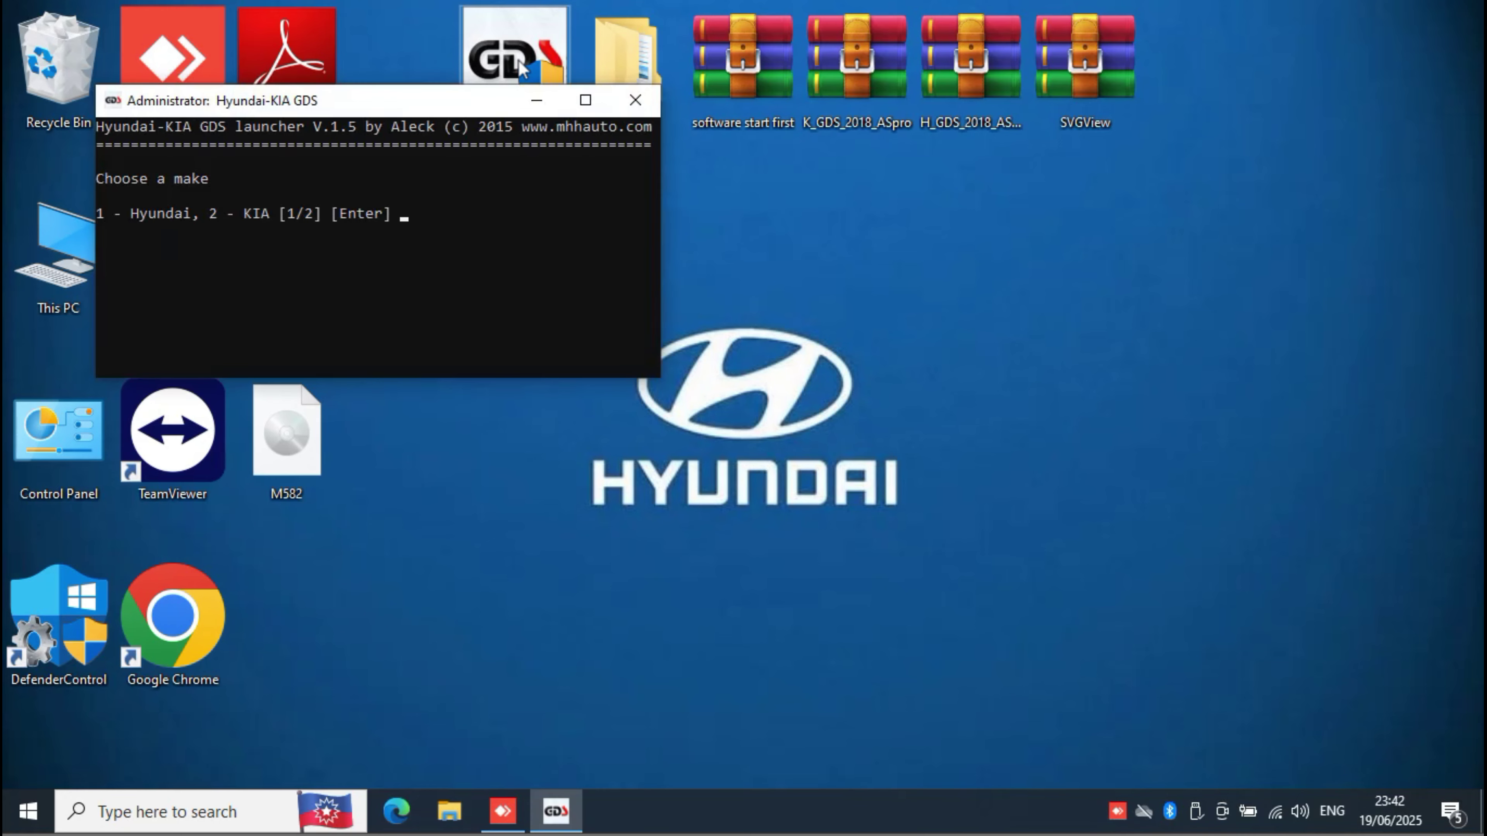
{"action": "type", "text": "2"}
{"action": "key", "text": "Return"}
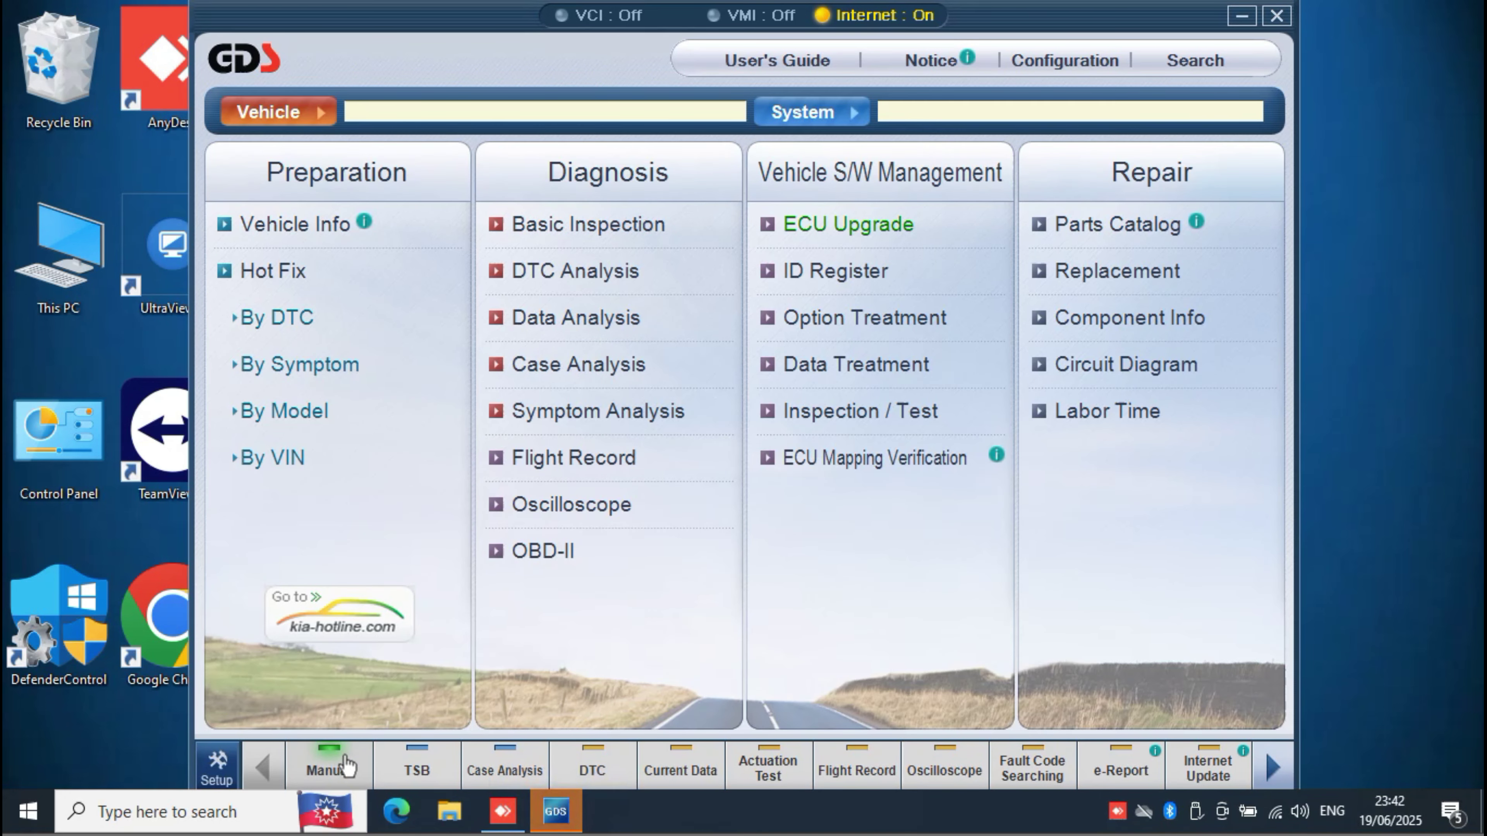
Step: Open the manual viewer and list the English ETM manuals for the K2500/K2700 model
{"action": "left_click", "coordinate": [342, 779]}
{"action": "left_click", "coordinate": [409, 61]}
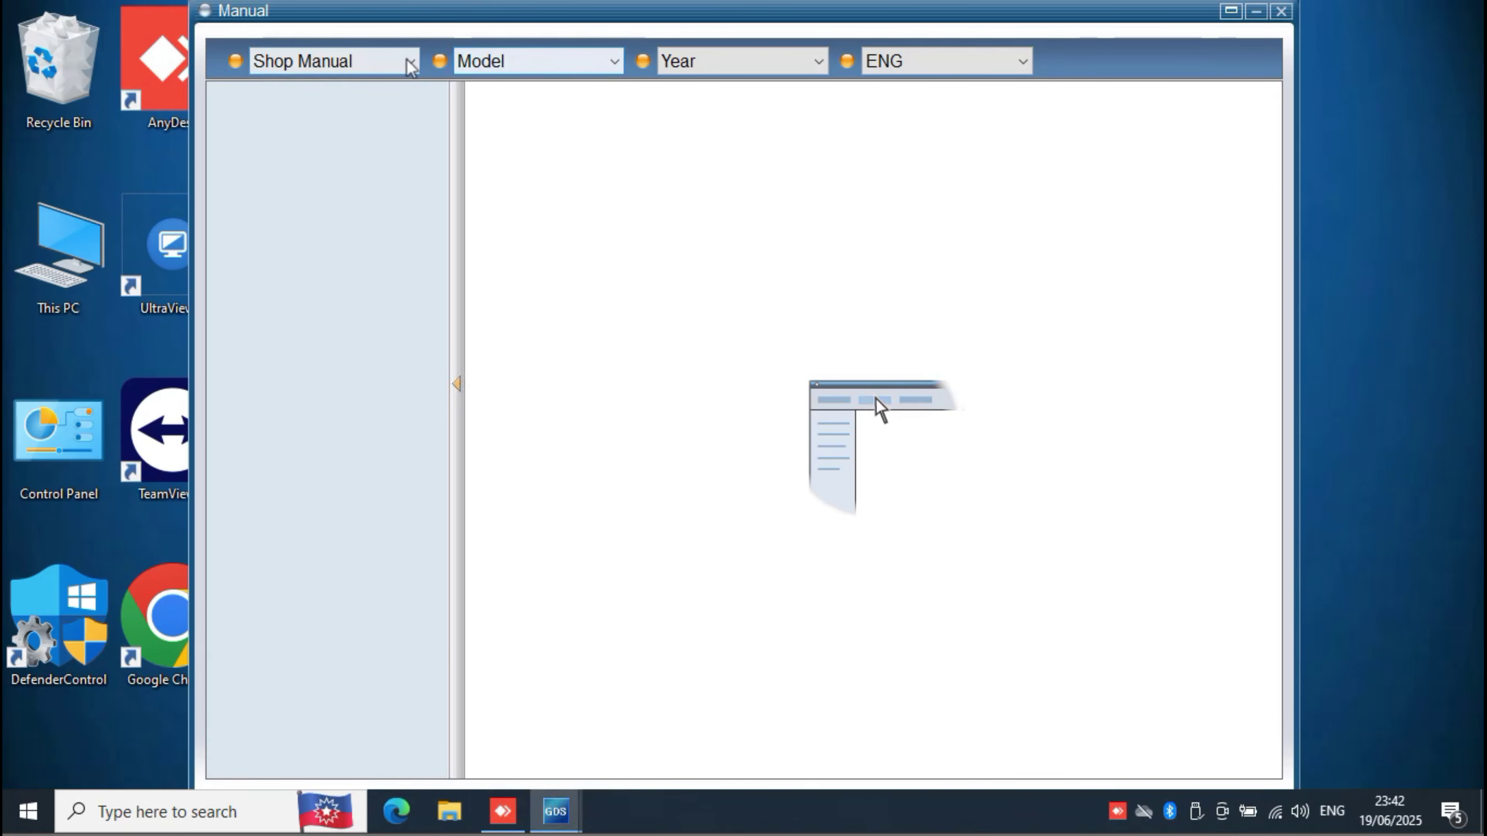
{"action": "left_click", "coordinate": [359, 125]}
{"action": "left_click", "coordinate": [530, 68]}
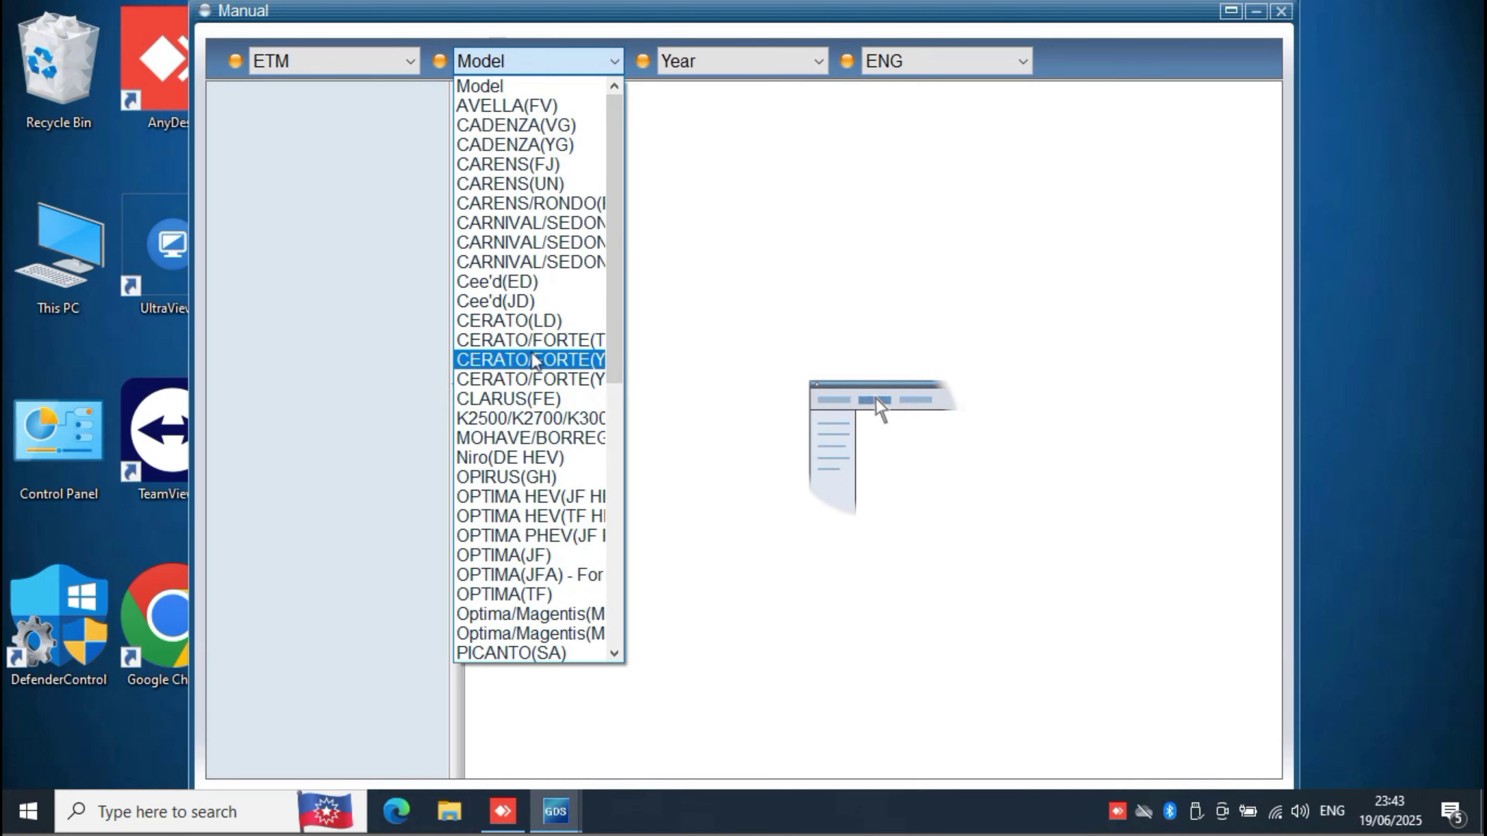
{"action": "scroll", "coordinate": [556, 439], "scroll_direction": "down", "scroll_amount": 5}
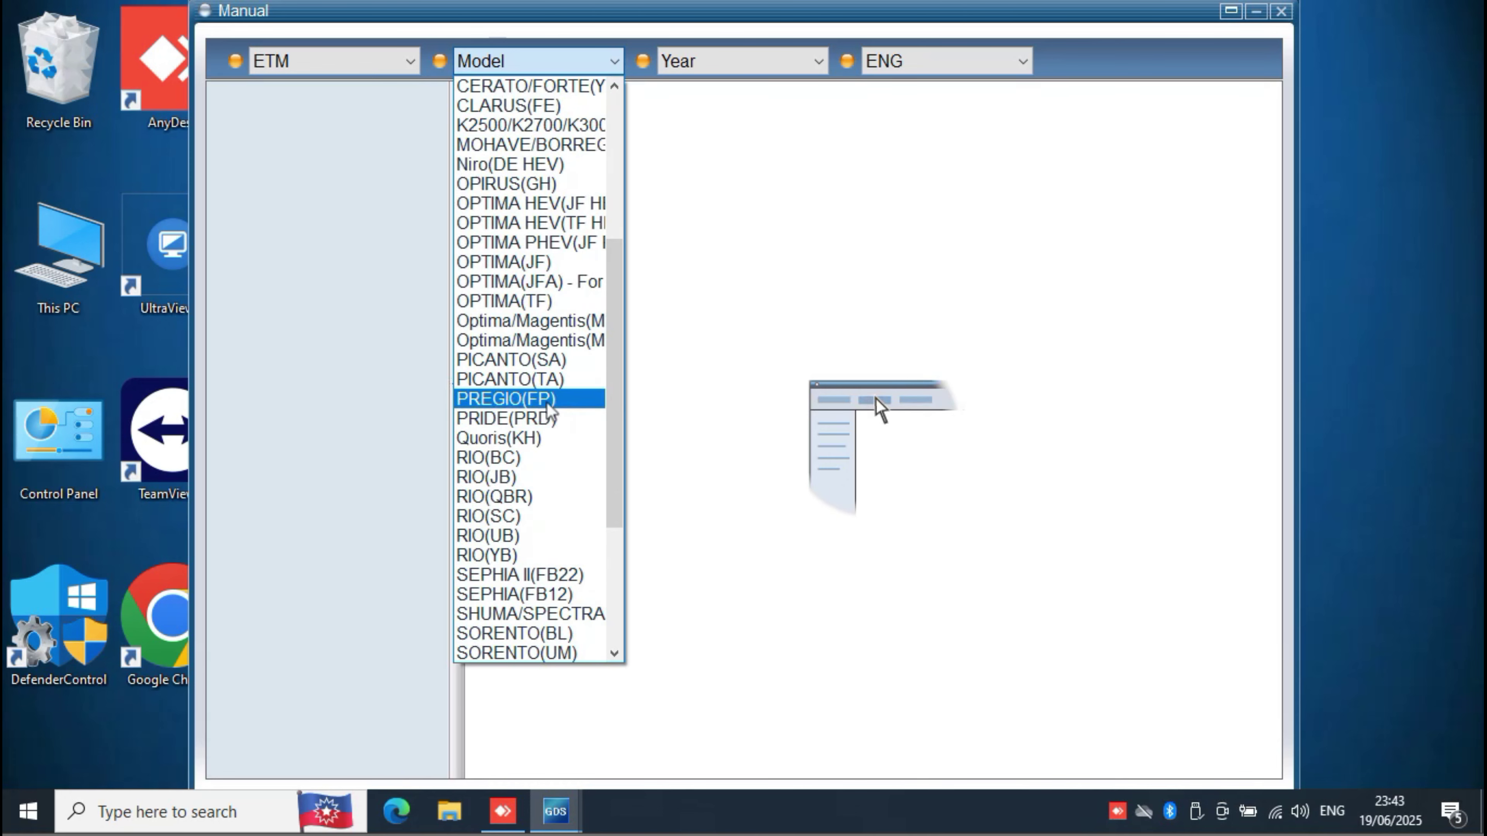
{"action": "left_click", "coordinate": [501, 126]}
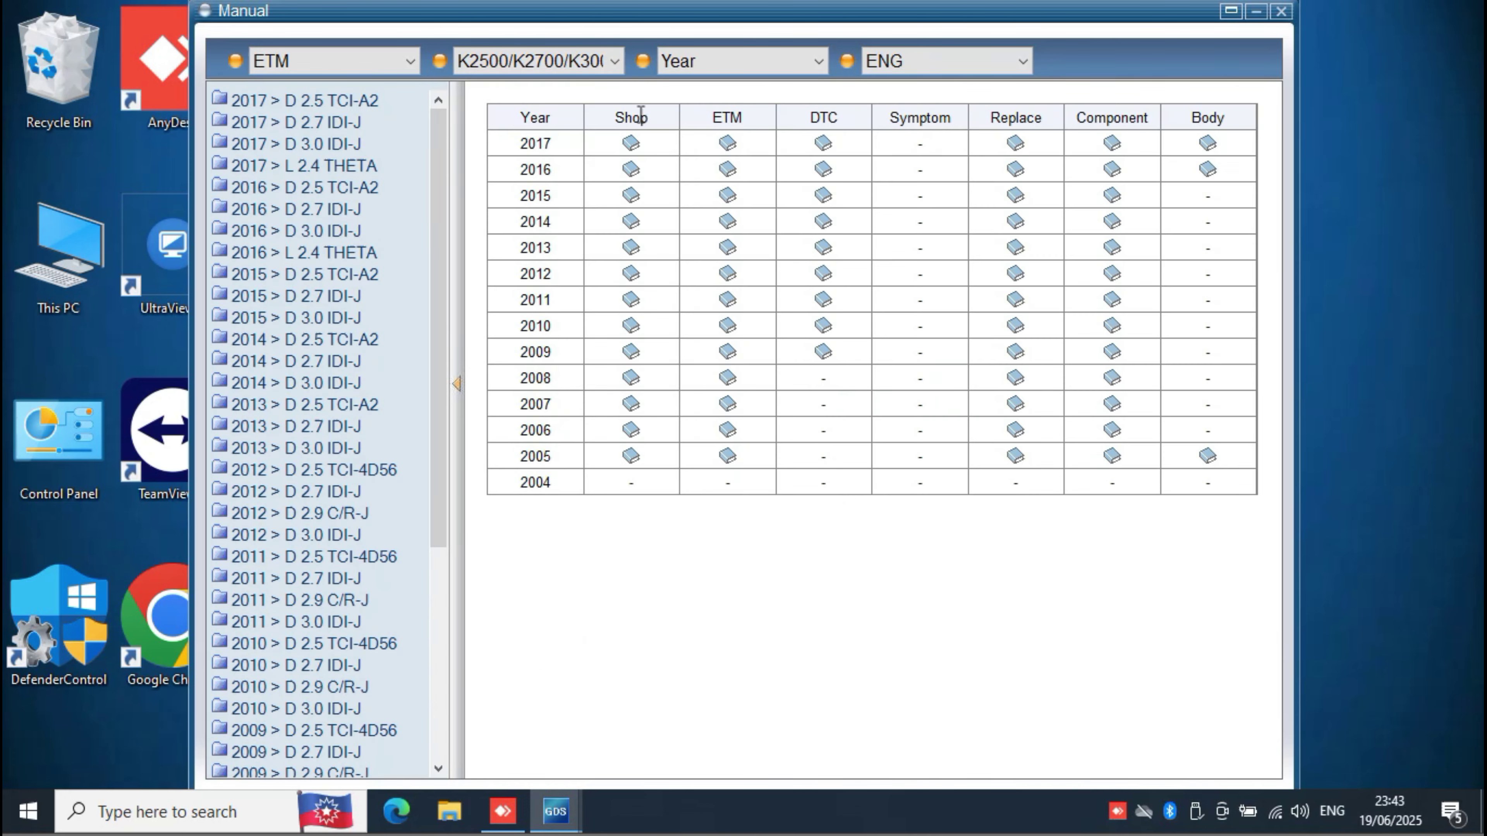
Step: View the 2015 D 2.5 TCI-A2 Body Electrical System schematics for the Audio System, paging through to page 3
{"action": "left_click", "coordinate": [291, 277]}
{"action": "left_click", "coordinate": [290, 294]}
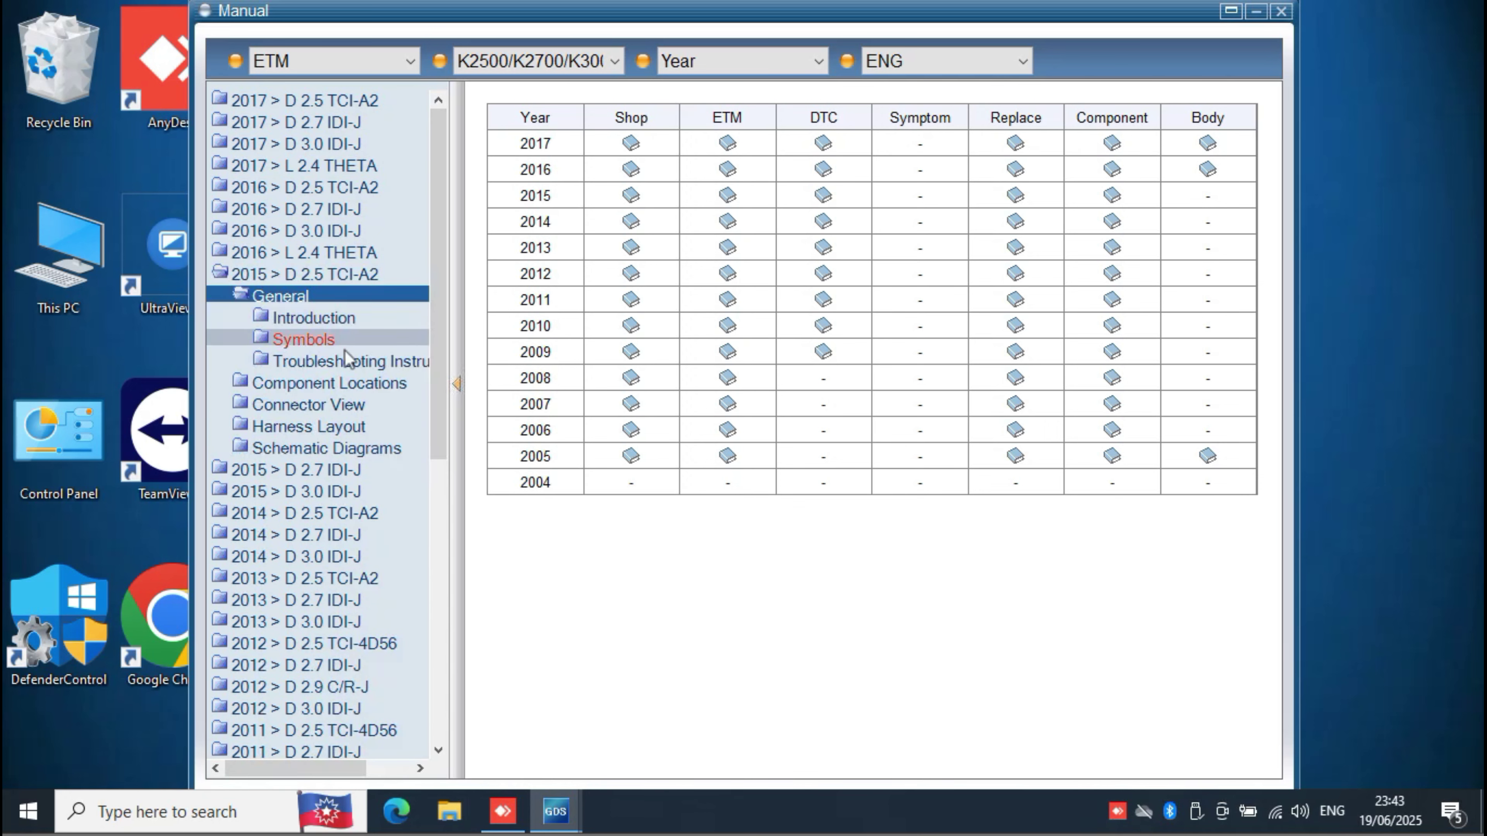
{"action": "left_click", "coordinate": [364, 448]}
{"action": "left_click", "coordinate": [362, 472]}
{"action": "left_click", "coordinate": [360, 281]}
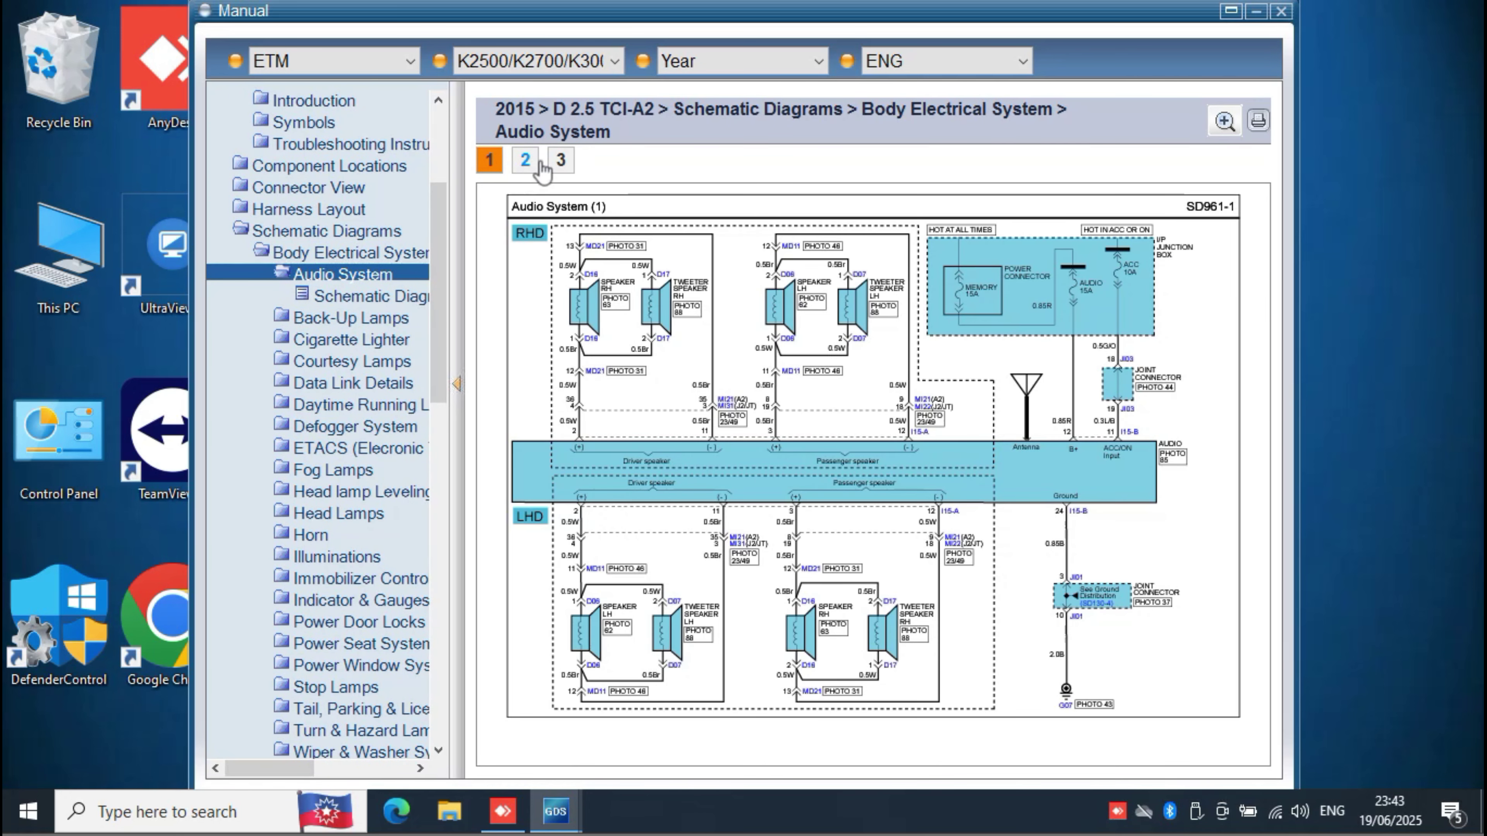
{"action": "left_click", "coordinate": [535, 162]}
{"action": "left_click", "coordinate": [561, 159]}
Step: View the Body Electrical System schematics for Back-Up Lamps, Cigarette Lighter and Data Link Details
{"action": "left_click", "coordinate": [351, 317]}
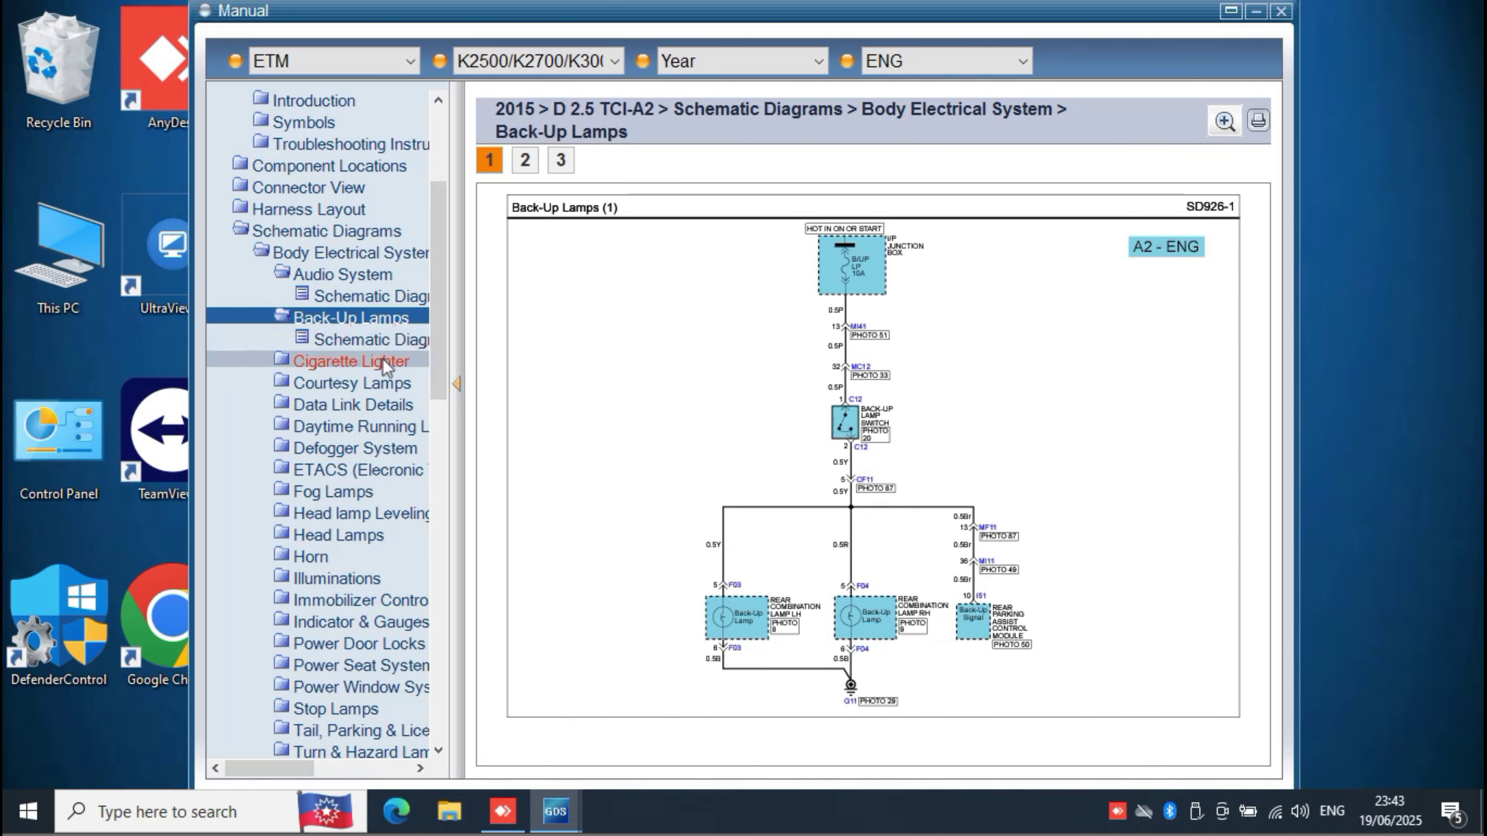
{"action": "left_click", "coordinate": [383, 363]}
{"action": "left_click", "coordinate": [396, 427]}
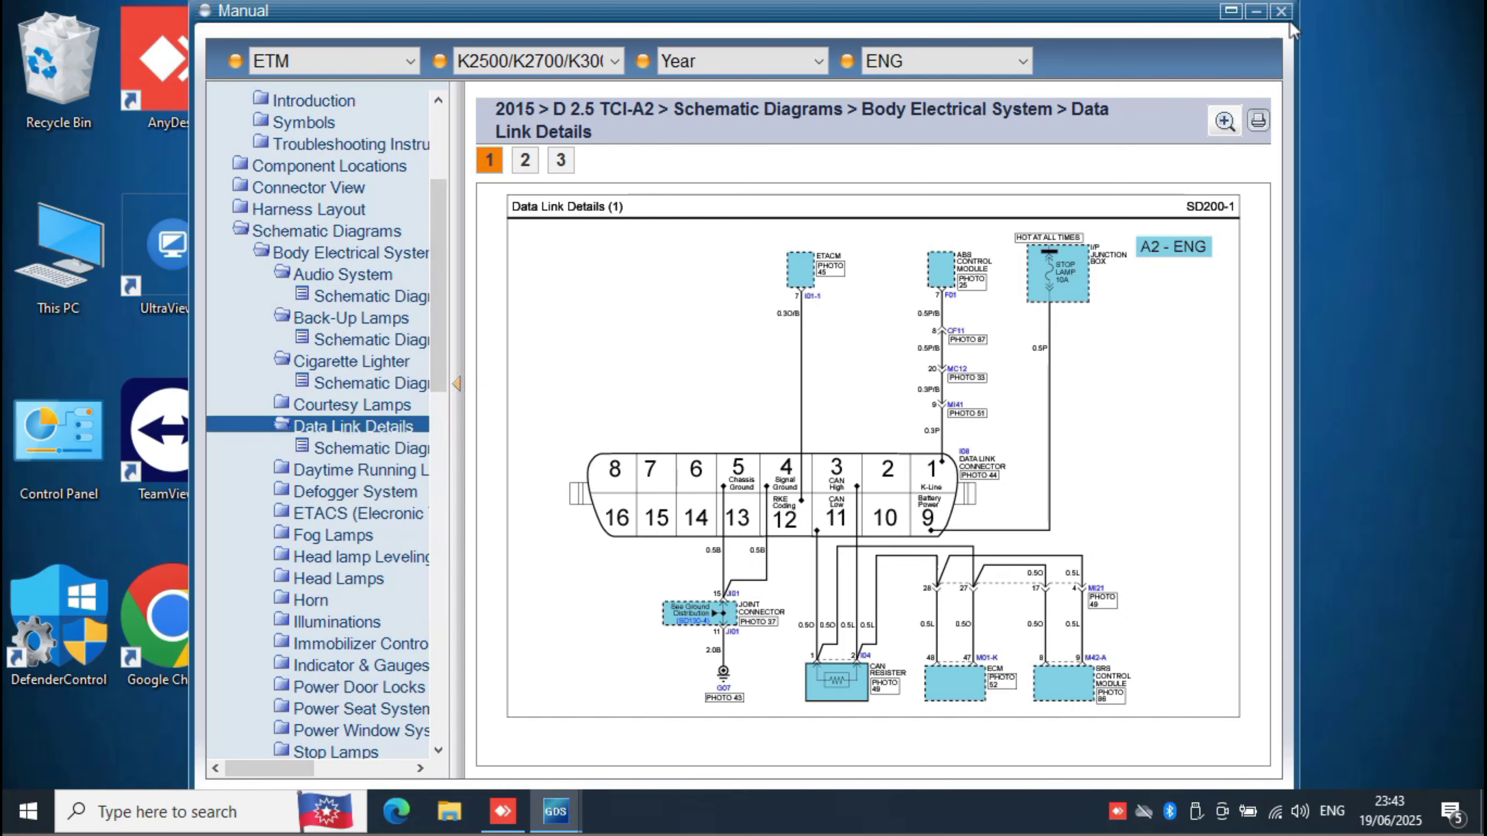
Step: Close the manual window and exit the KIA GDS program
{"action": "left_click", "coordinate": [1281, 12]}
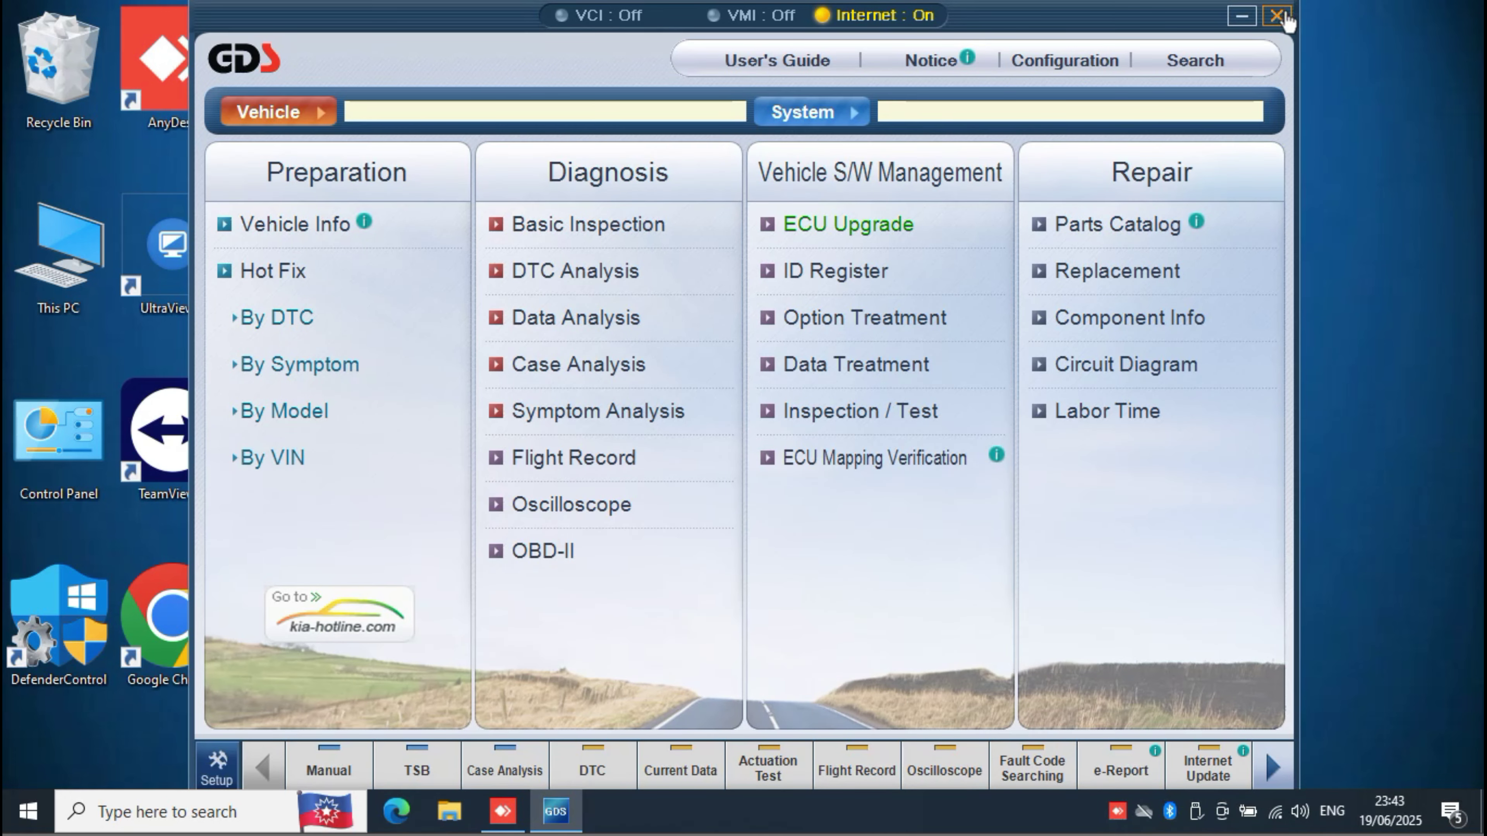
{"action": "left_click", "coordinate": [1279, 16]}
{"action": "left_click", "coordinate": [705, 566]}
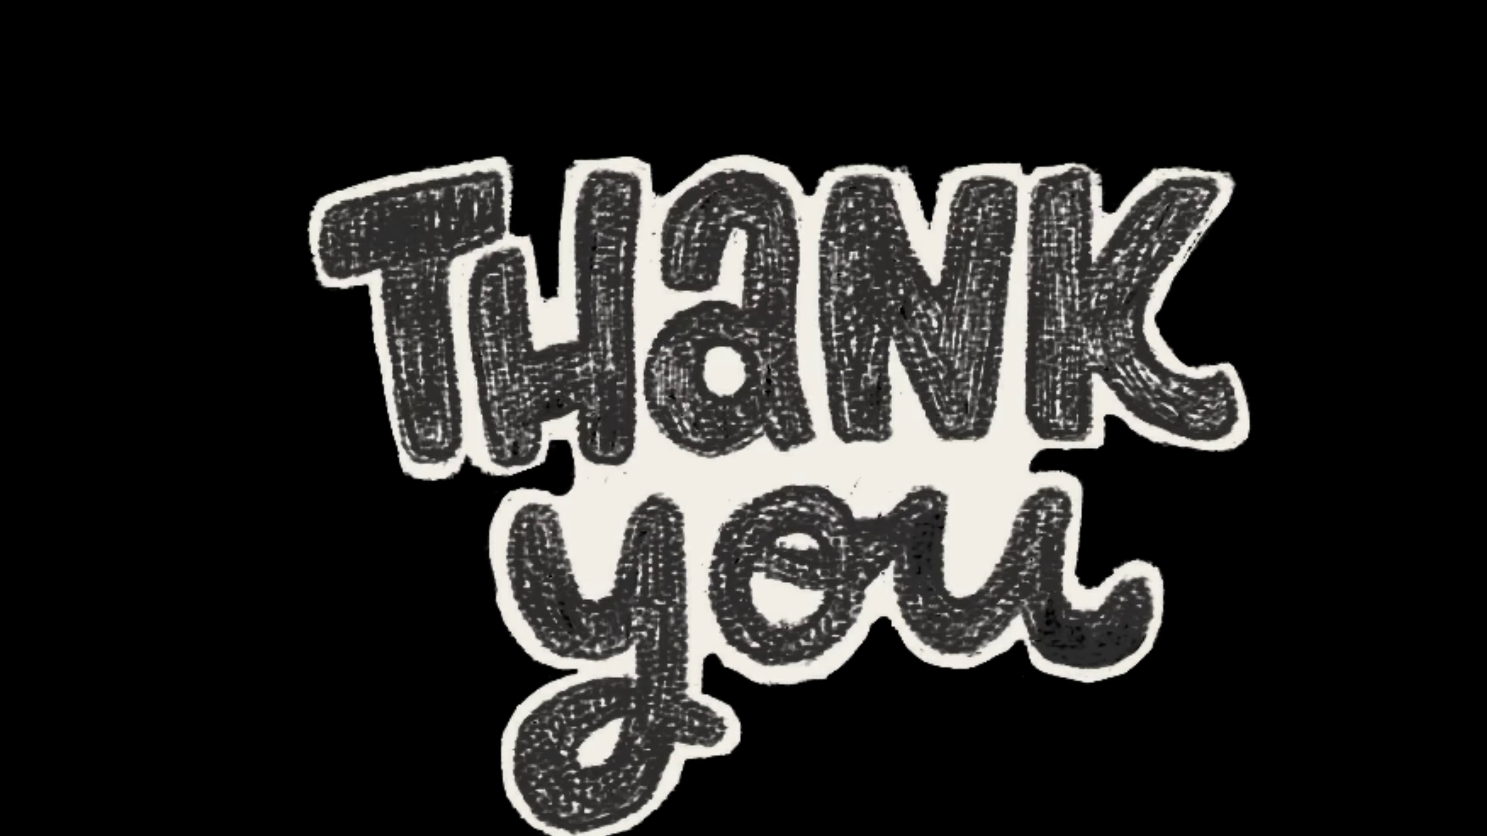